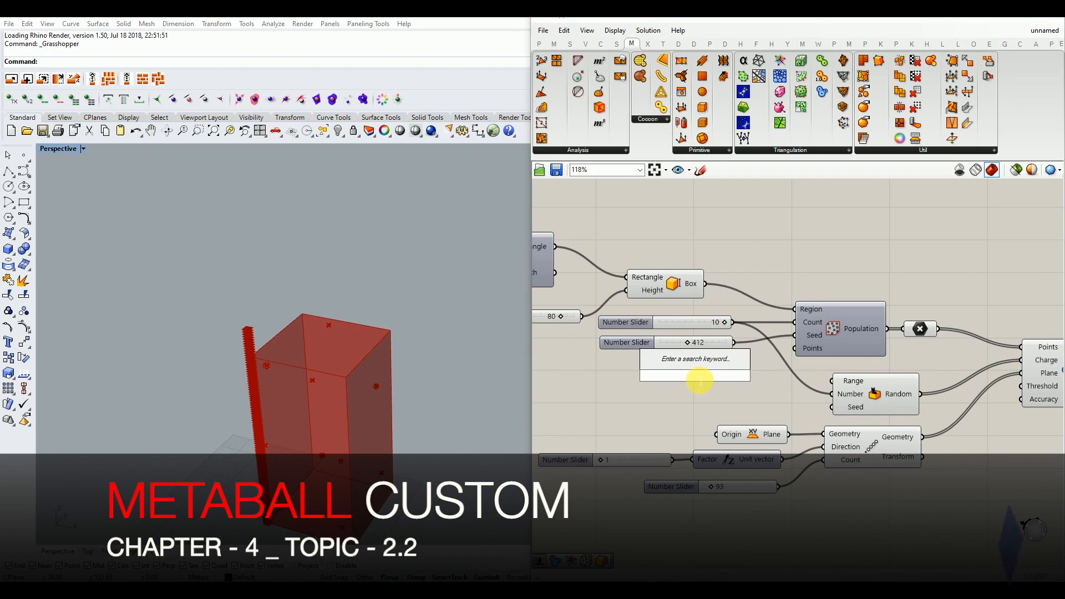
Add a Construct Domain component beside the Random component and connect its Domain output to Random's Range input.
text(con)
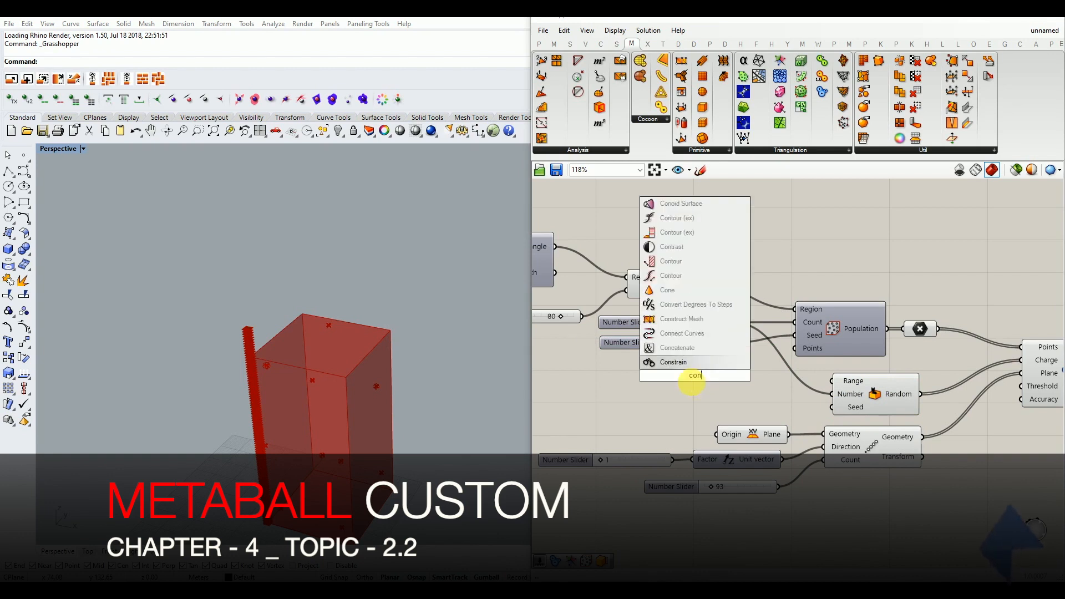
text(str)
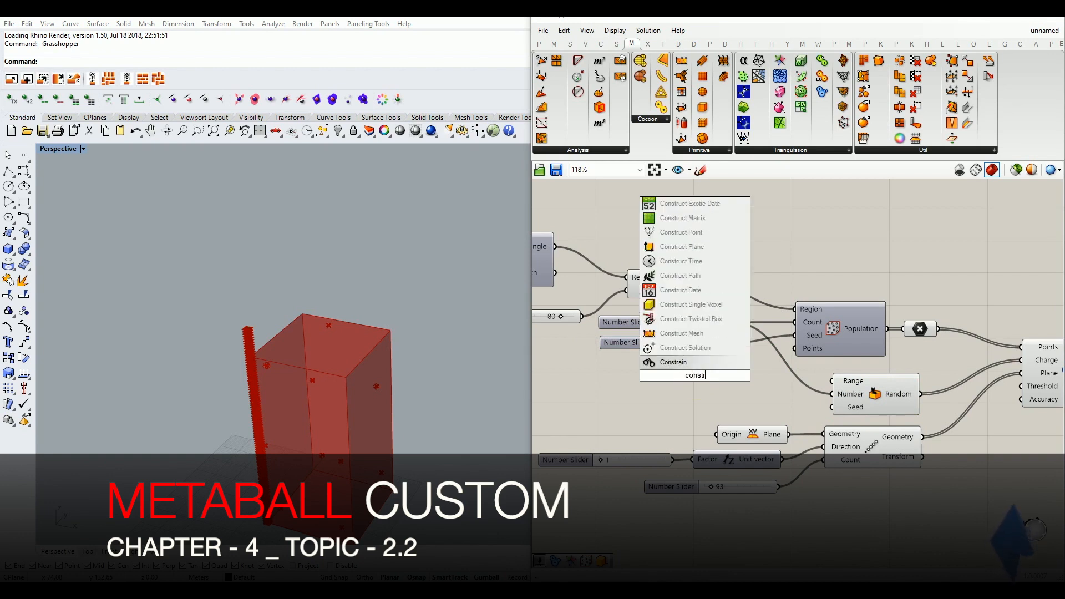
text(uct dom)
key(Return)
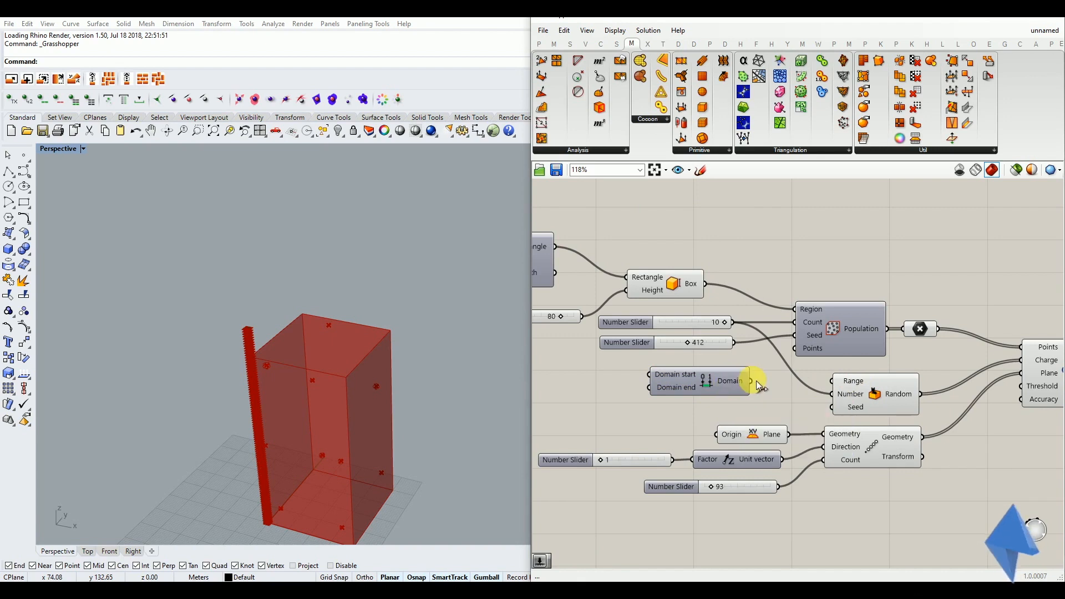
drag(784, 381, 832, 381)
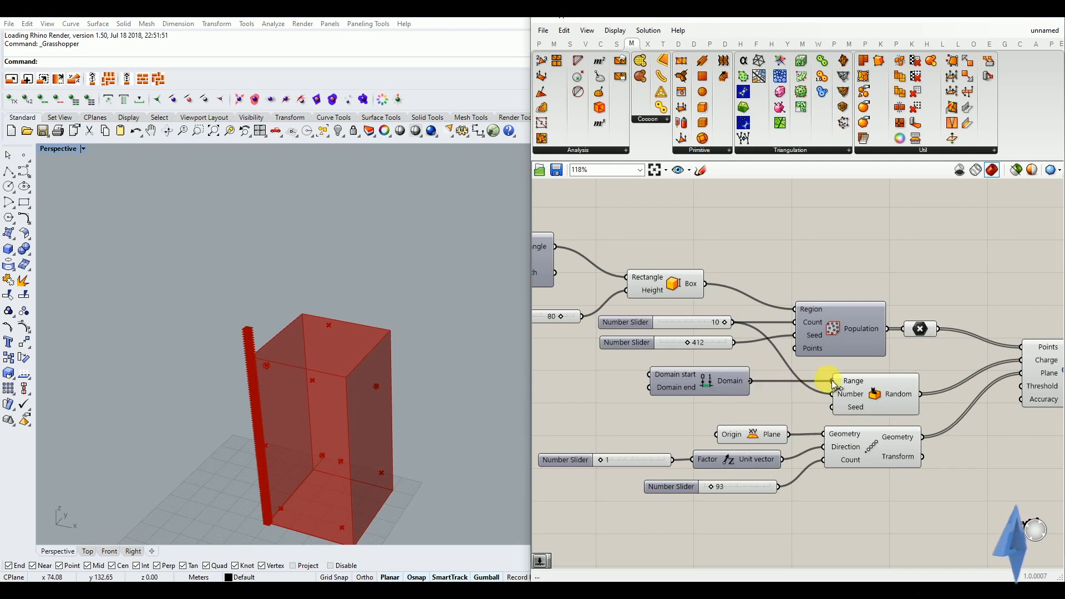
drag(721, 388, 730, 385)
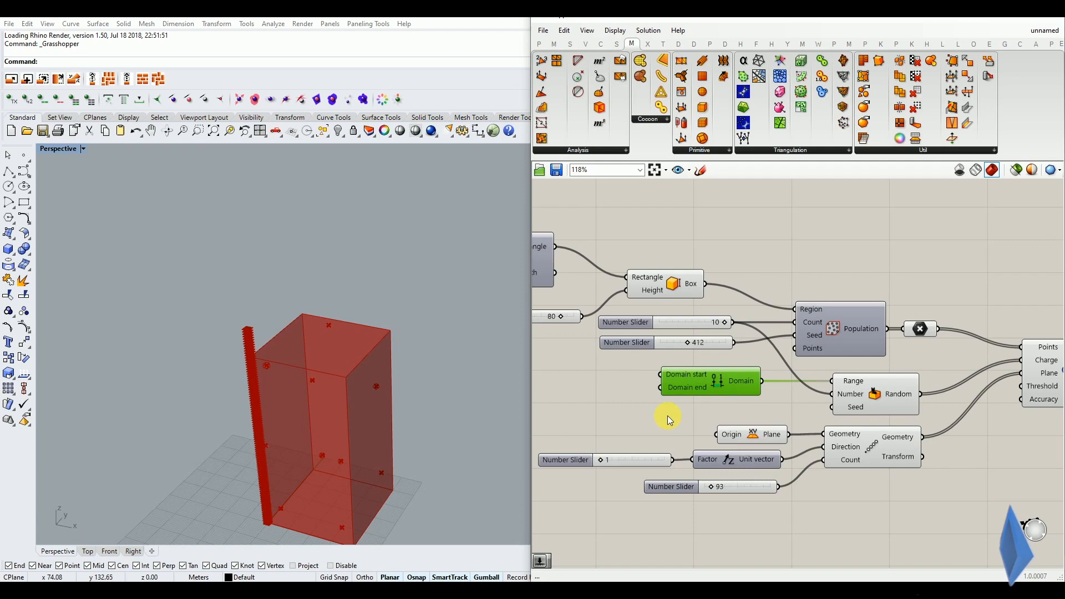
Create number sliders of 8 and 55 and connect them to the Domain start and Domain end inputs.
scroll(665, 399, down, 2)
scroll(641, 388, up, 2)
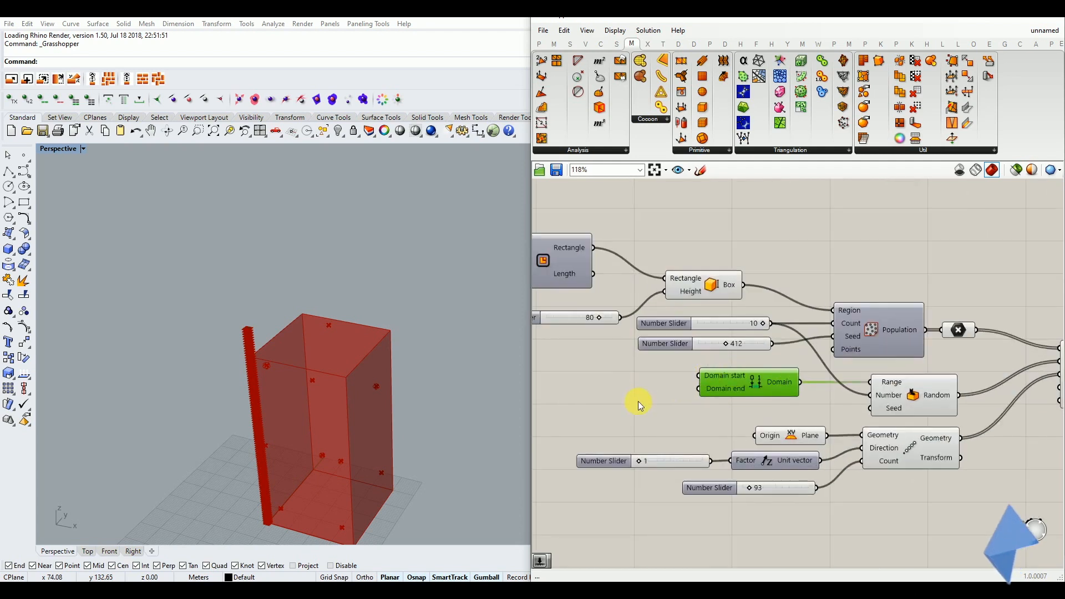
double_click(637, 395)
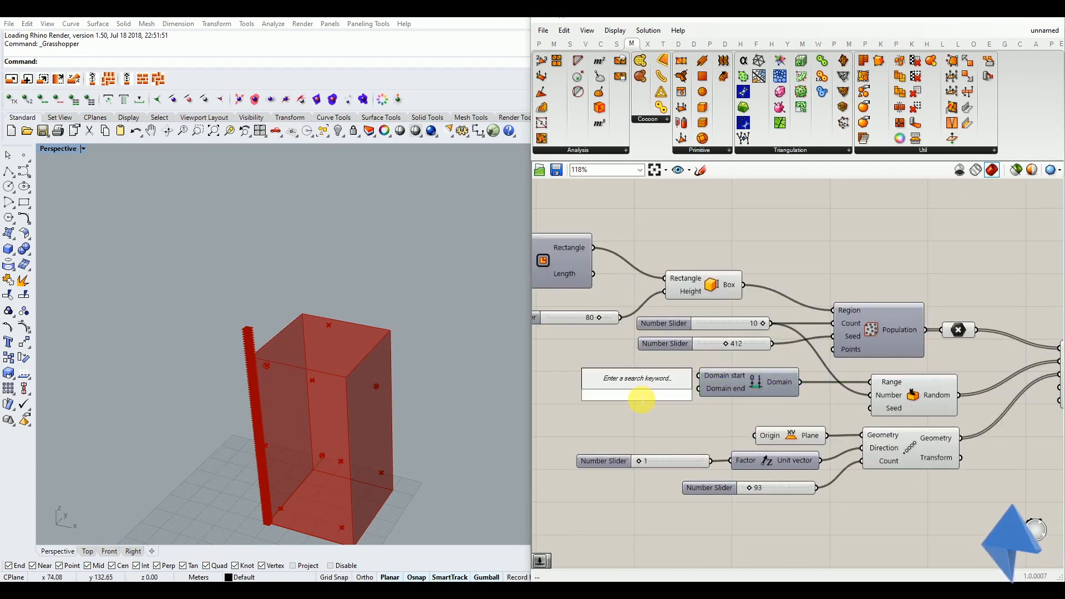
text(8)
key(Return)
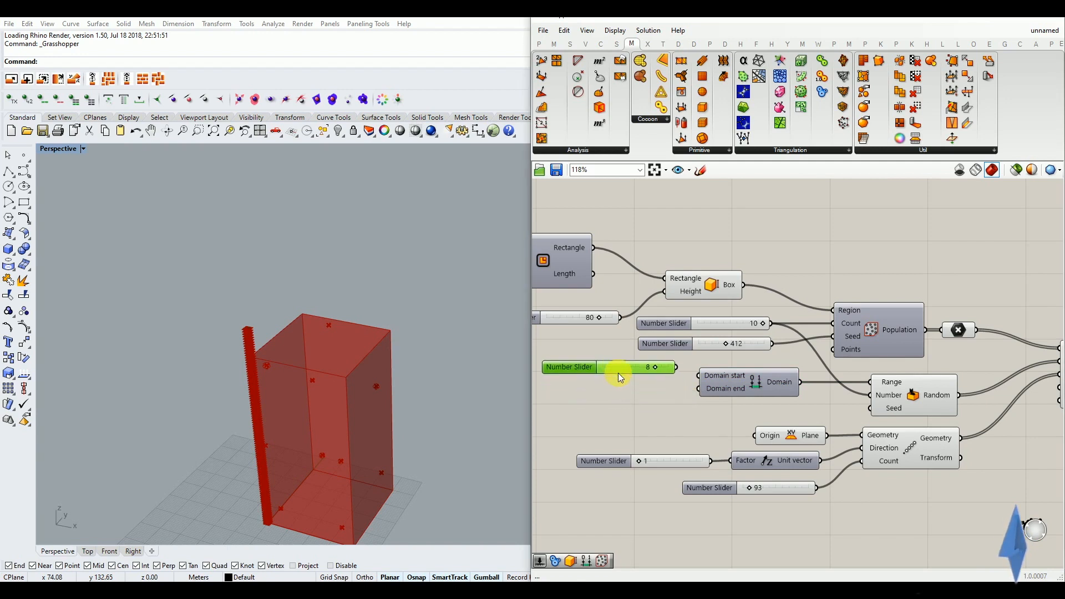
double_click(612, 412)
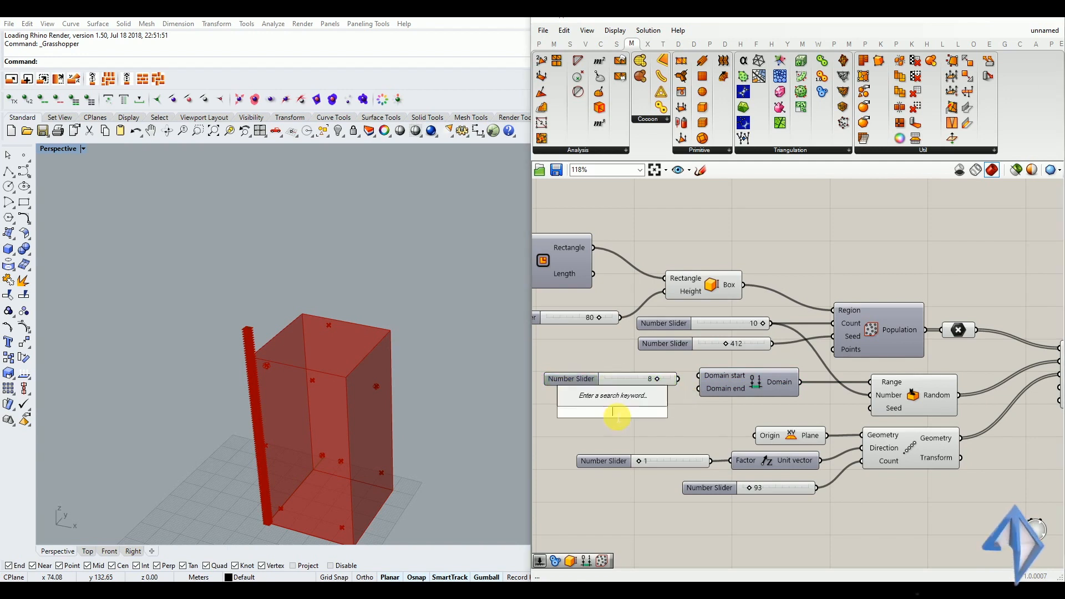
text(55)
key(Return)
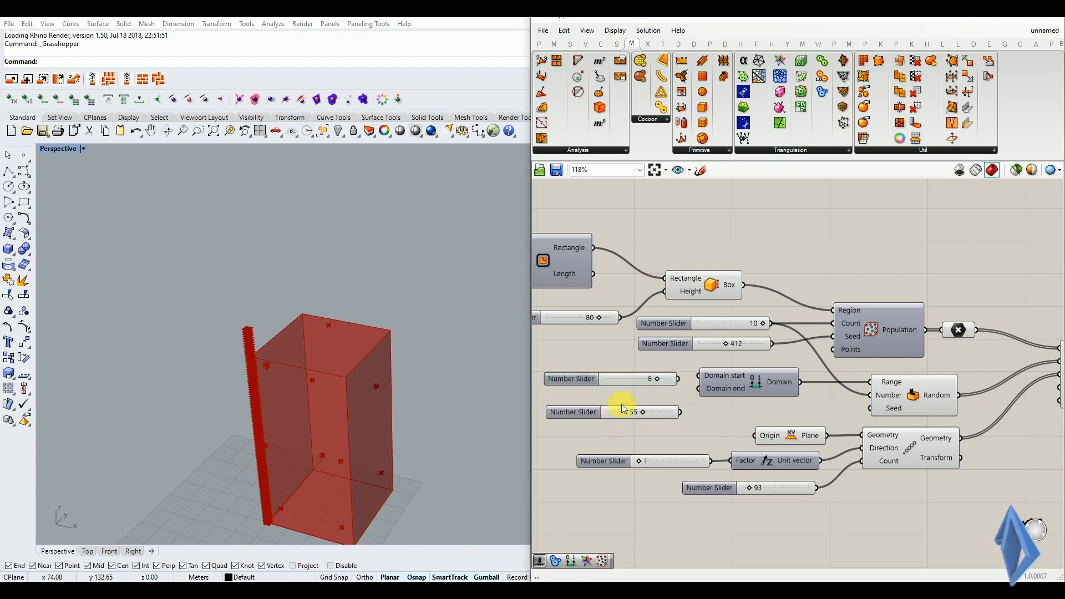
mouse_move(688, 384)
mouse_down()
mouse_move(699, 376)
mouse_move(702, 394)
mouse_up()
click(688, 419)
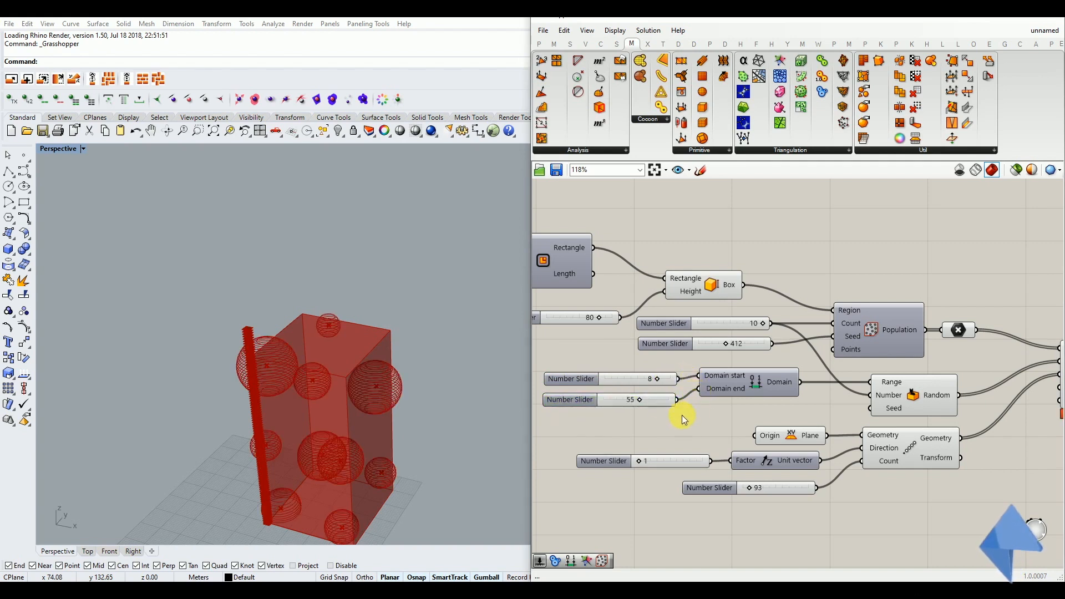
Set the domain start slider to 10 and the domain end slider to 96 to vary the metaball sizes.
drag(650, 365, 655, 395)
click(541, 415)
right_drag(390, 401, 305, 407)
mouse_move(662, 378)
mouse_down()
mouse_move(626, 379)
mouse_move(671, 382)
mouse_move(661, 399)
mouse_up()
mouse_move(388, 409)
right_down()
mouse_move(340, 409)
mouse_move(357, 364)
mouse_move(357, 387)
mouse_move(394, 419)
right_up()
mouse_move(660, 395)
mouse_down()
mouse_move(637, 402)
mouse_move(673, 409)
mouse_up()
right_drag(489, 433, 354, 435)
click(724, 441)
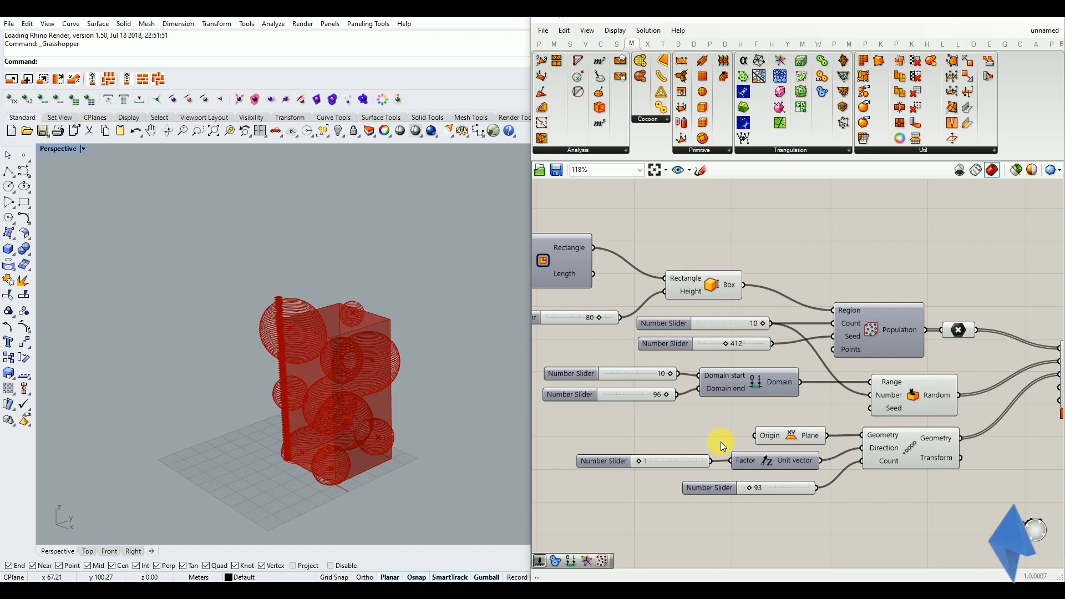
Turn off the preview of all components feeding the MetaBall component so only its isocurves are displayed.
scroll(722, 400, down, 3)
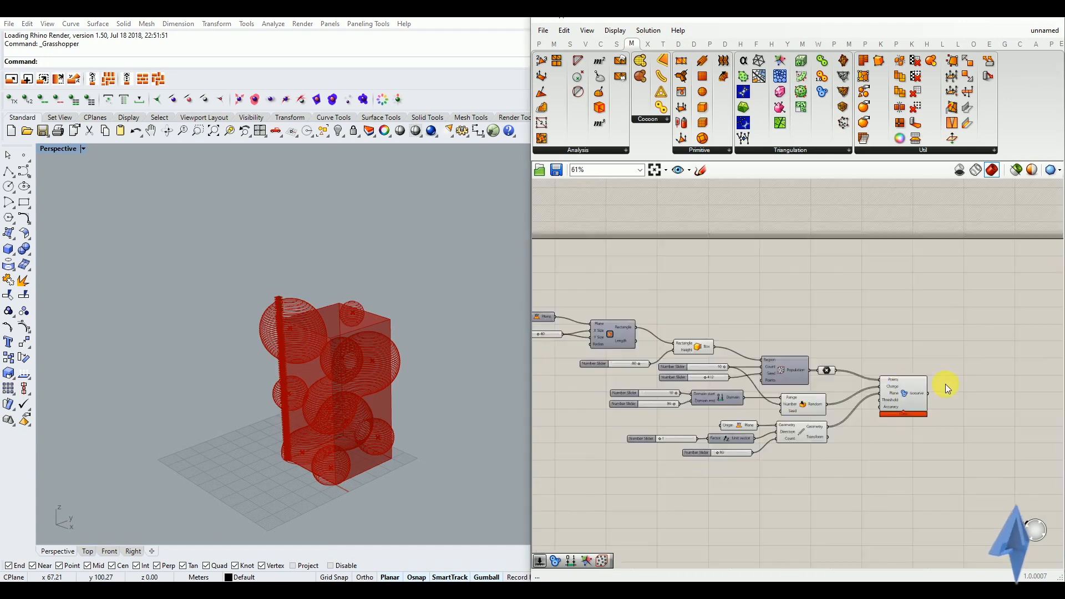
scroll(946, 384, up, 3)
scroll(895, 446, down, 5)
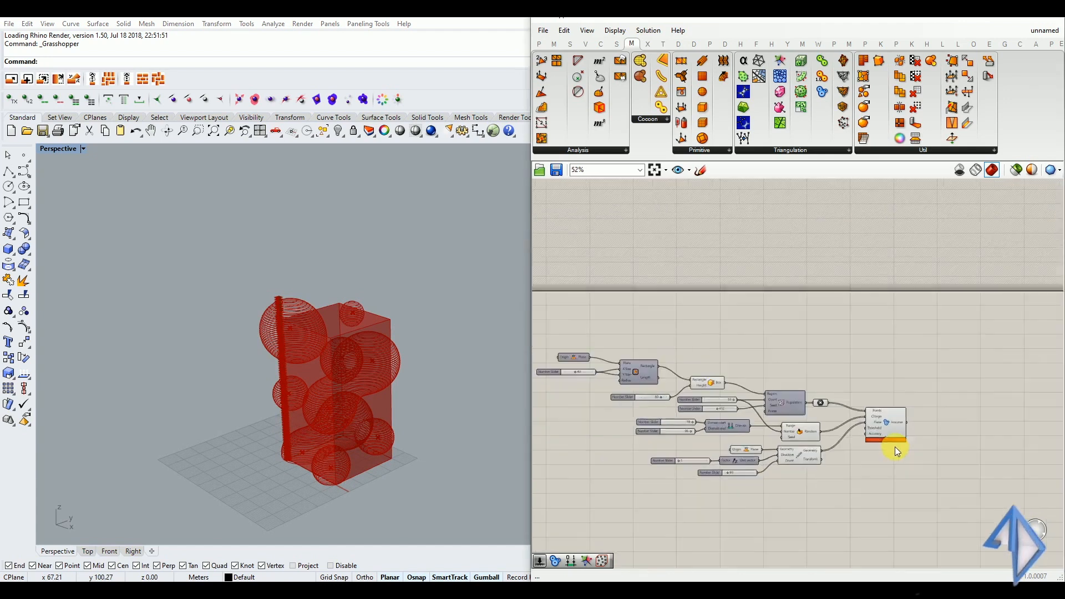
drag(868, 378, 655, 490)
scroll(827, 439, up, 3)
middle_click(824, 434)
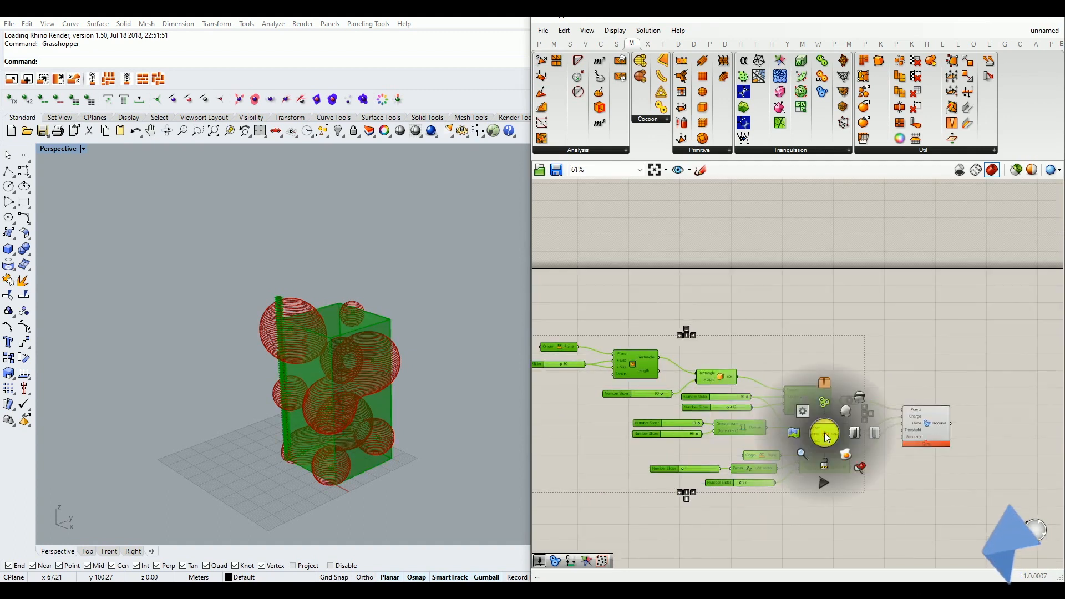
click(859, 397)
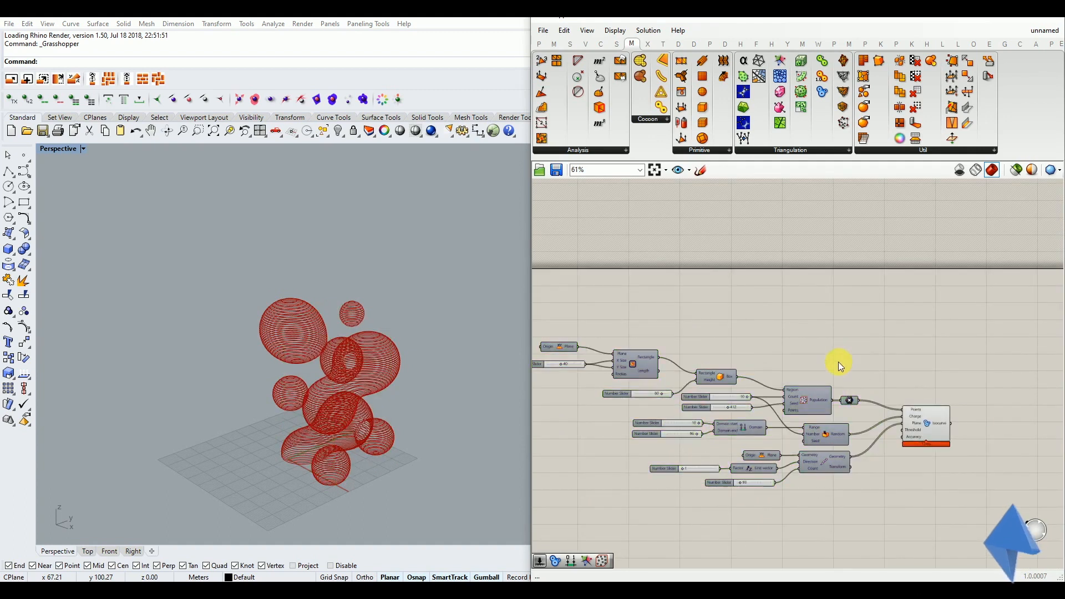
right_drag(337, 402, 356, 426)
scroll(359, 429, up, 2)
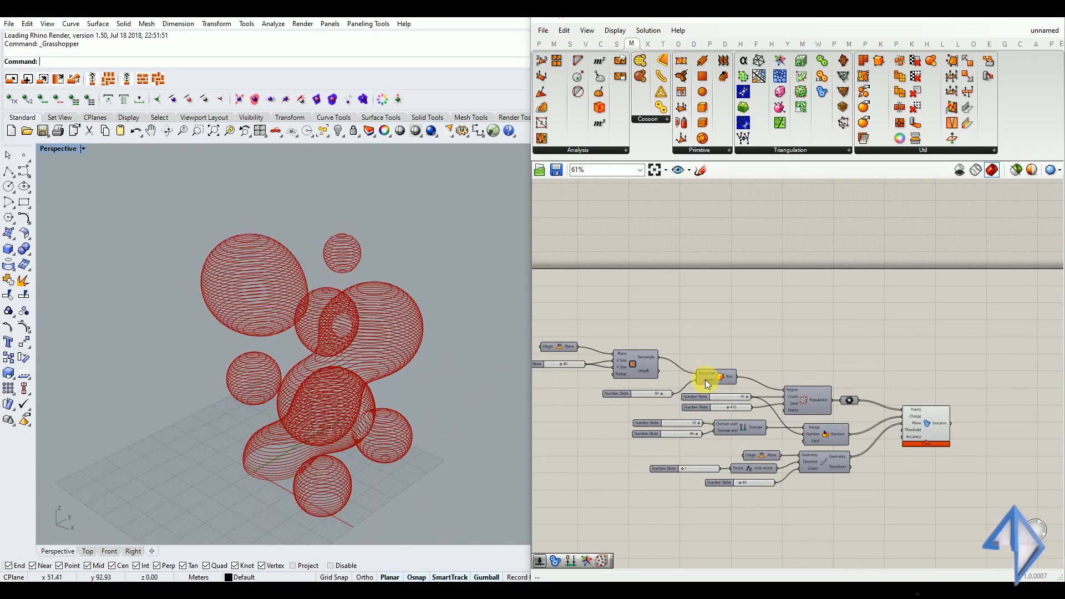
Add a Panel below the MetaBall component and connect the Random output to it.
right_drag(790, 460, 856, 454)
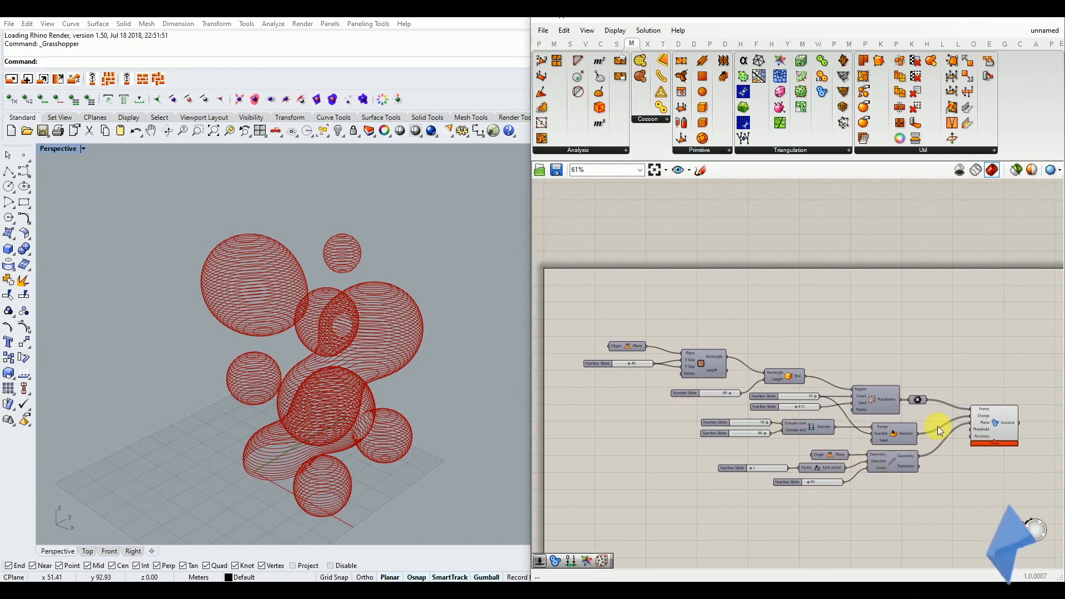
scroll(1001, 424, up, 5)
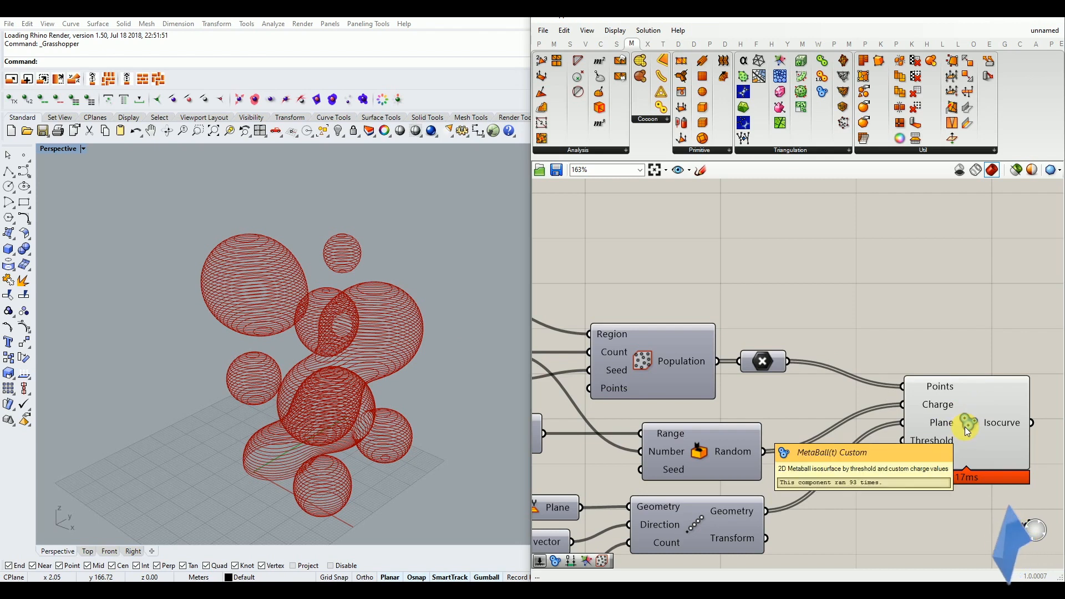
scroll(917, 412, down, 2)
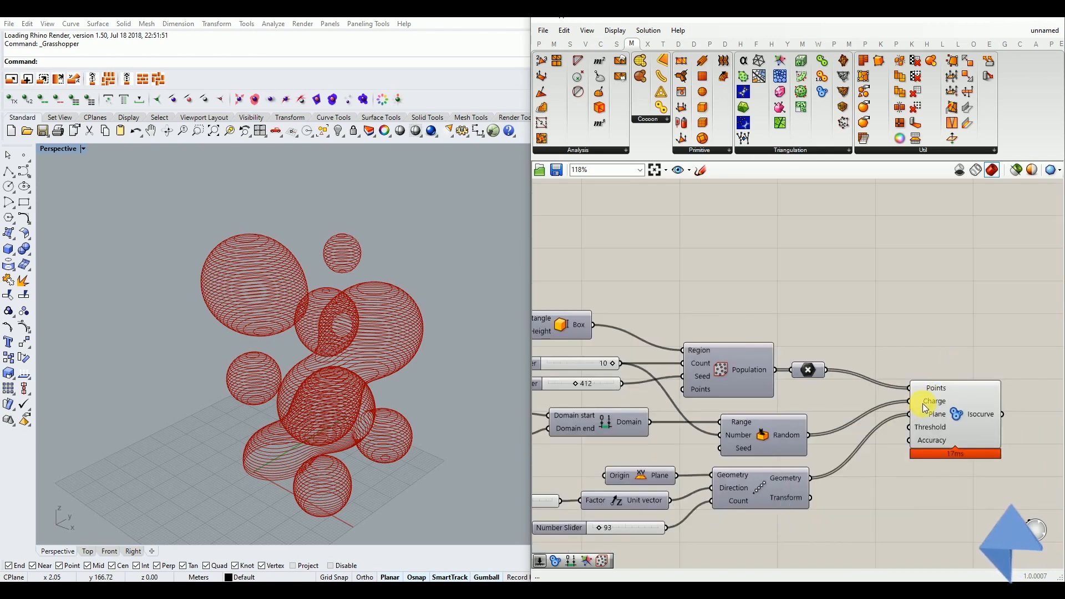
double_click(878, 524)
text(panel)
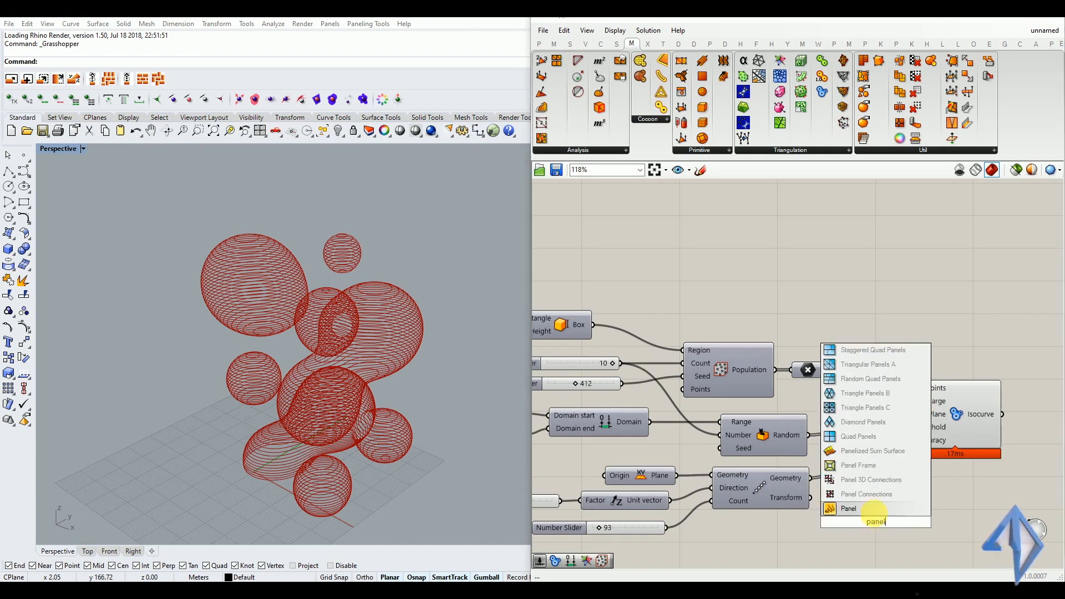
key(Return)
drag(869, 513, 900, 512)
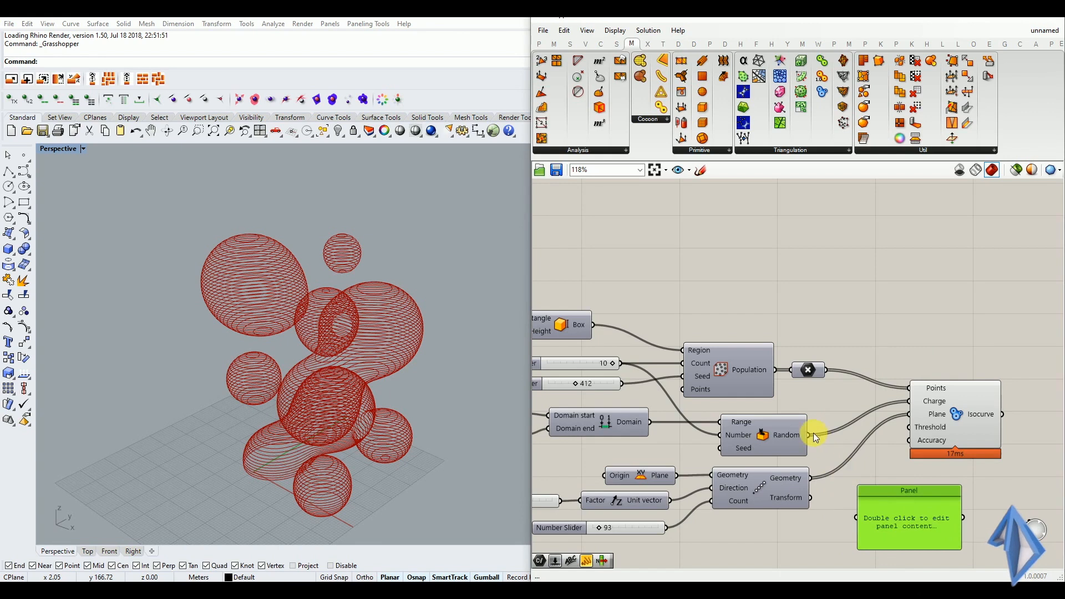
drag(812, 436, 856, 517)
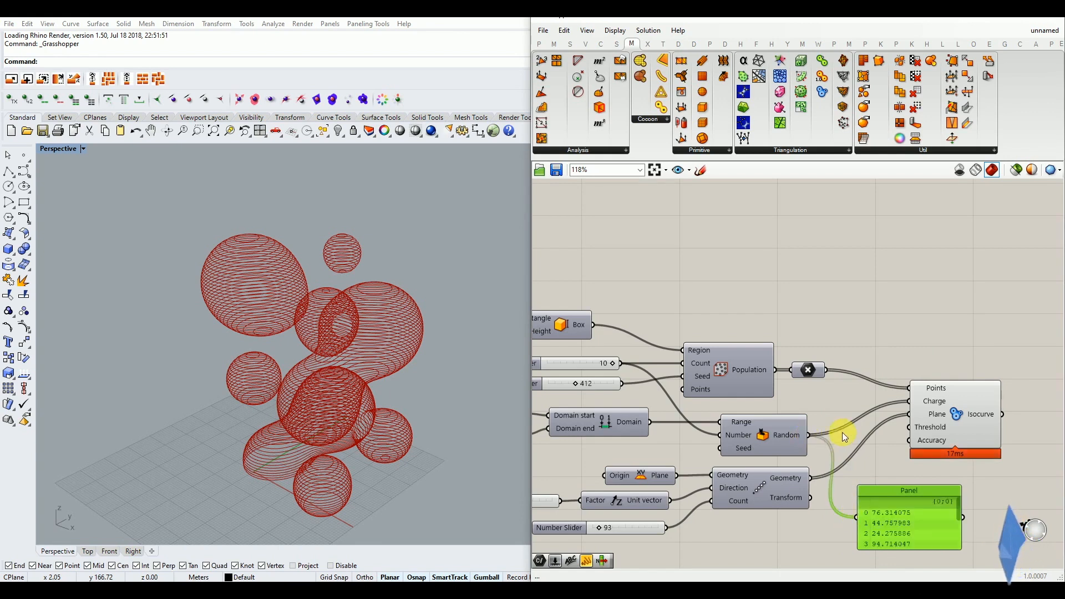
Enlarge the panel so more of the random values are shown at once.
right_drag(1003, 577, 938, 524)
scroll(939, 524, up, 1)
drag(884, 476, 962, 550)
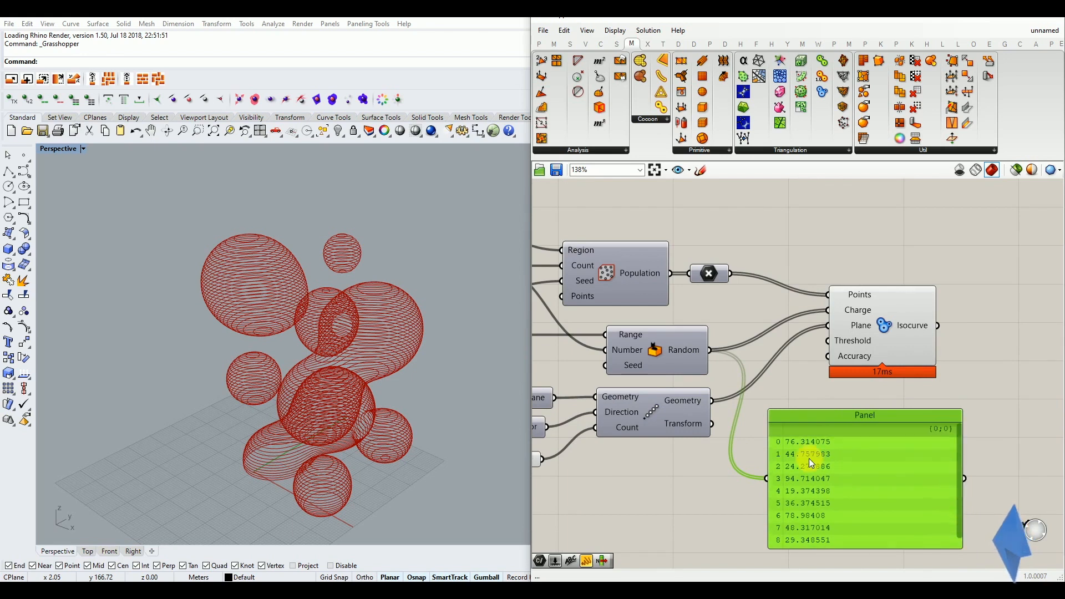
Examine the random charge values in the panel against the point count, the Charge input and the metaball sizes in the viewport.
scroll(960, 477, down, 1)
scroll(921, 479, down, 3)
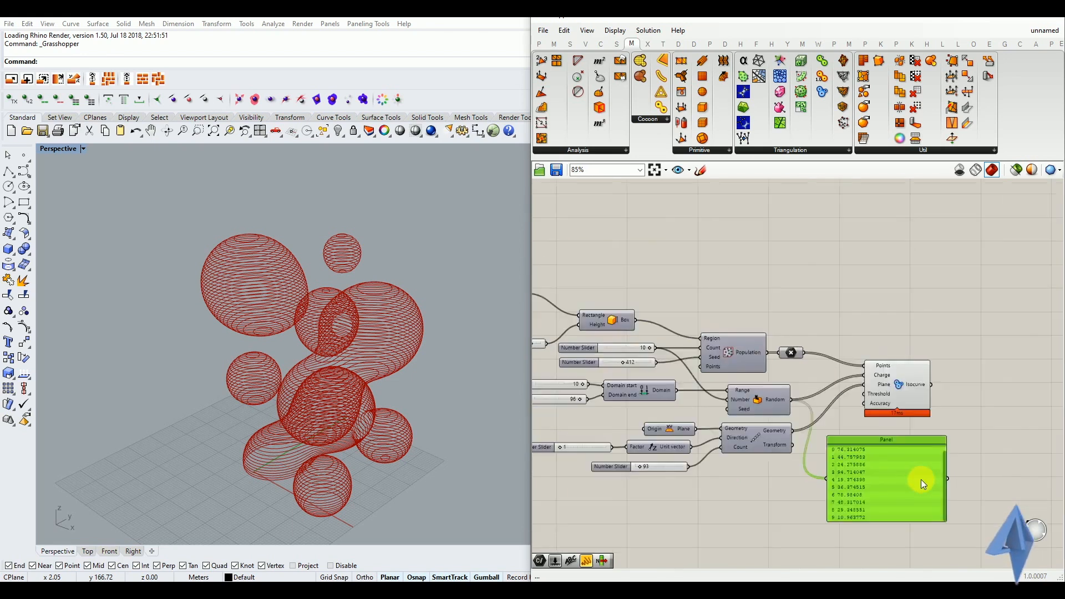
scroll(658, 378, up, 3)
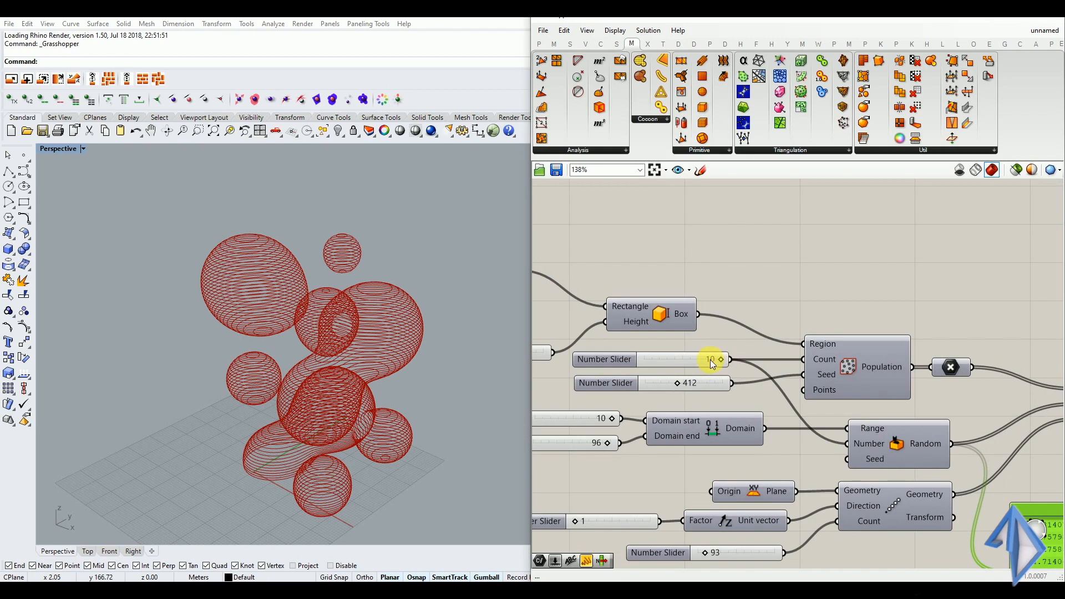
scroll(698, 368, down, 2)
scroll(963, 492, up, 1)
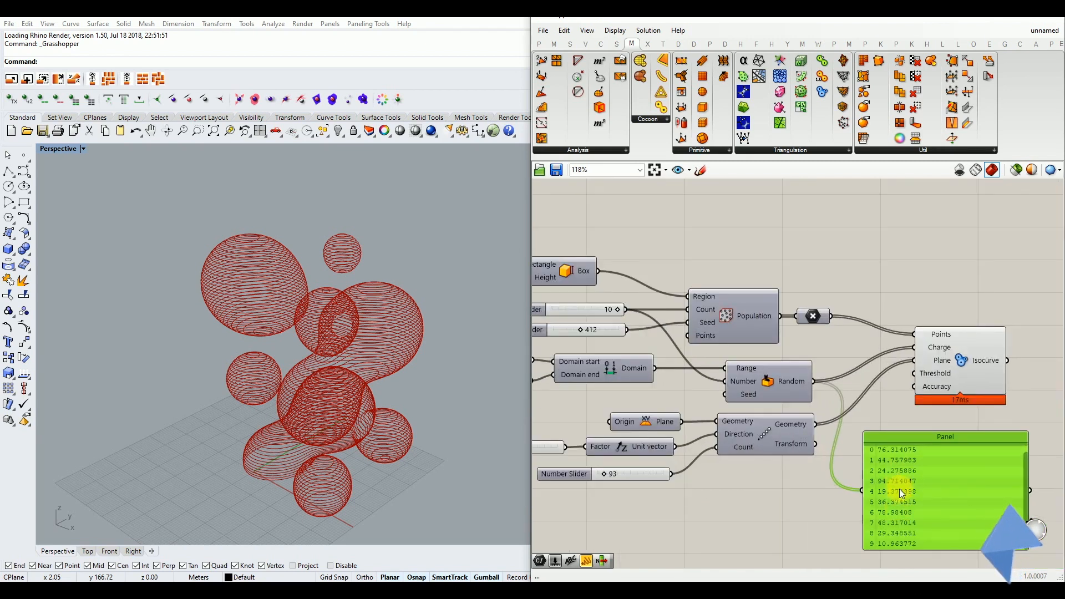
scroll(900, 488, up, 2)
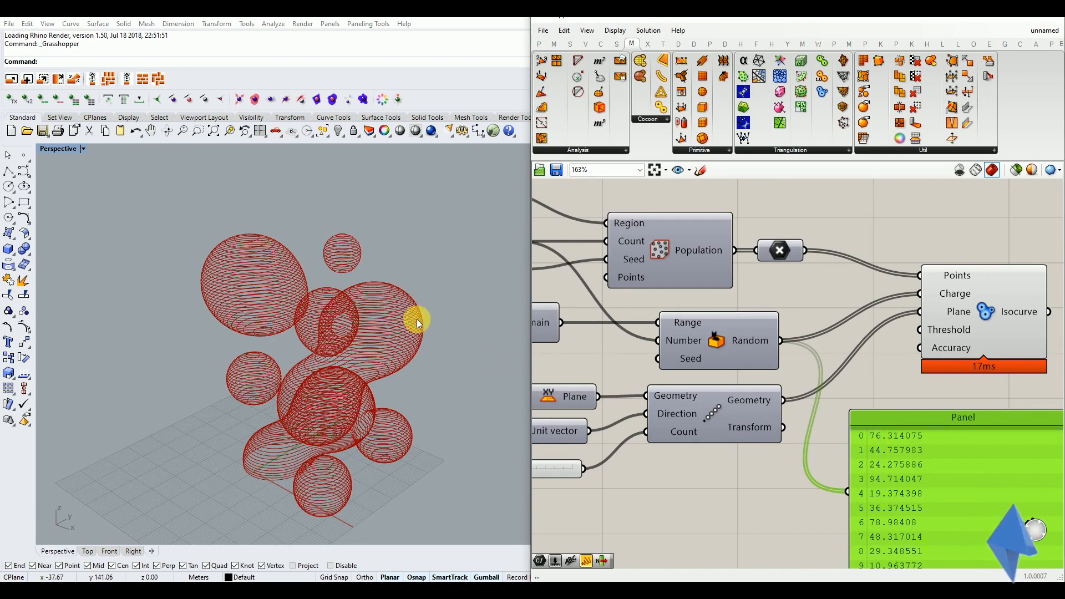
mouse_move(472, 366)
right_down()
mouse_move(435, 361)
mouse_move(368, 321)
mouse_move(468, 361)
right_up()
scroll(728, 418, down, 2)
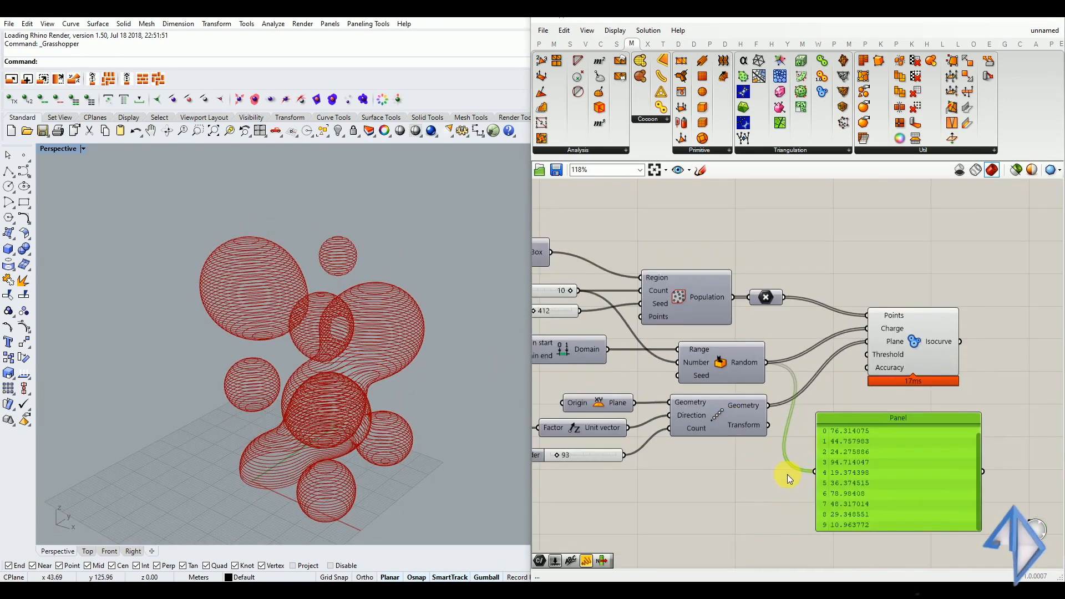
scroll(788, 474, up, 1)
scroll(894, 425, down, 2)
scroll(743, 449, up, 1)
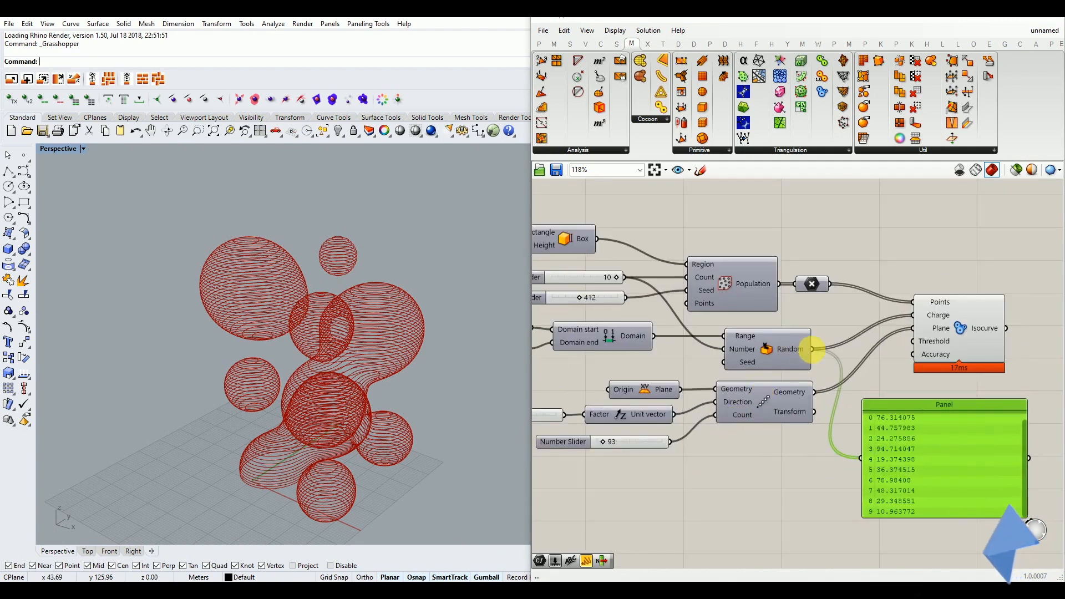
scroll(934, 436, down, 1)
scroll(935, 436, up, 1)
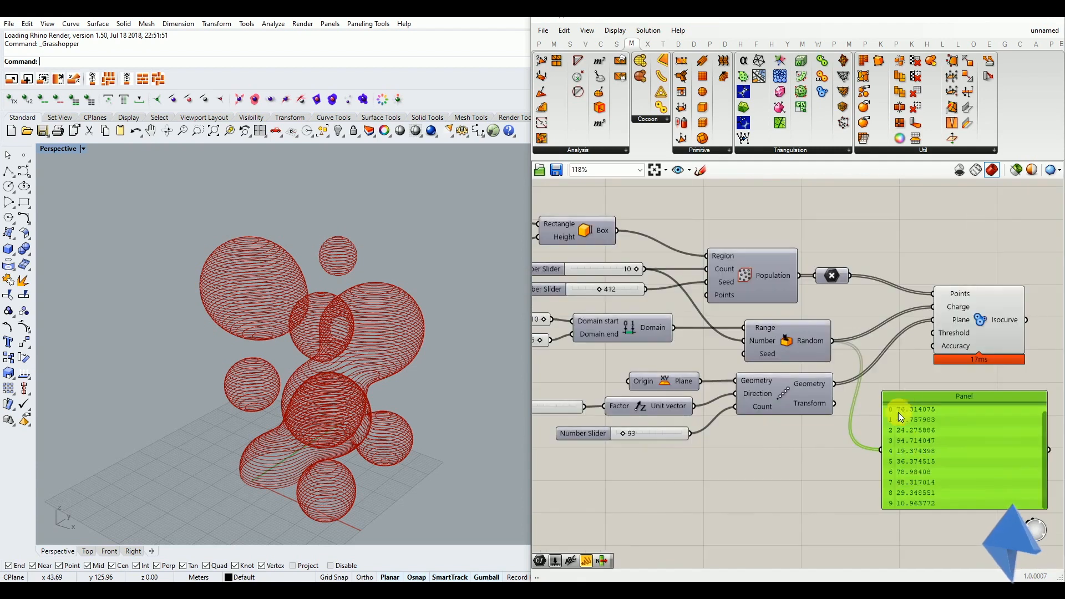
scroll(970, 445, up, 1)
scroll(1017, 444, down, 1)
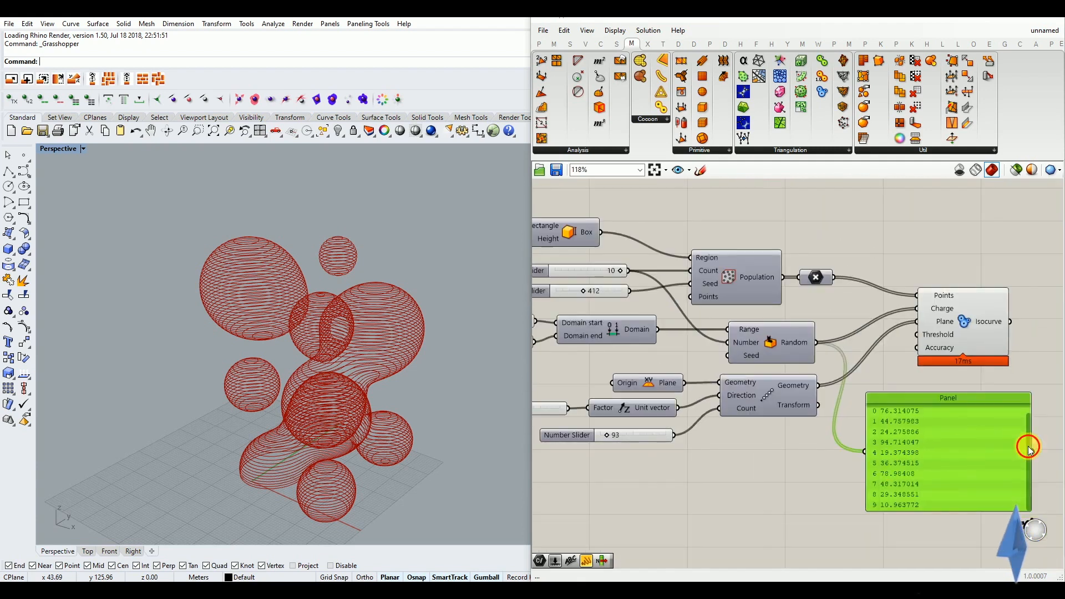
scroll(1028, 468, down, 2)
scroll(684, 394, up, 3)
scroll(650, 414, down, 4)
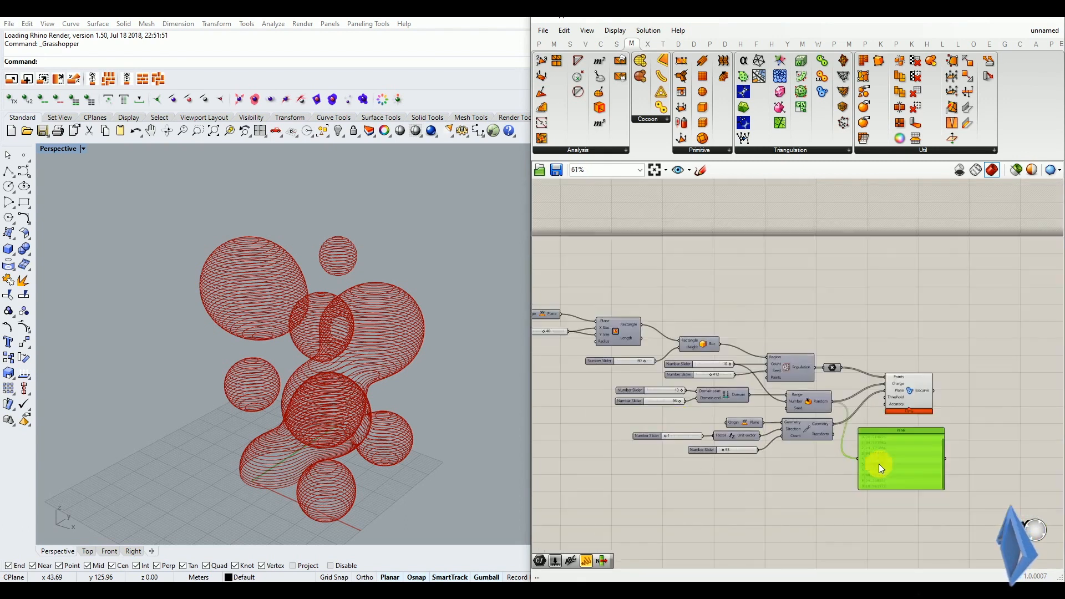
scroll(863, 459, up, 4)
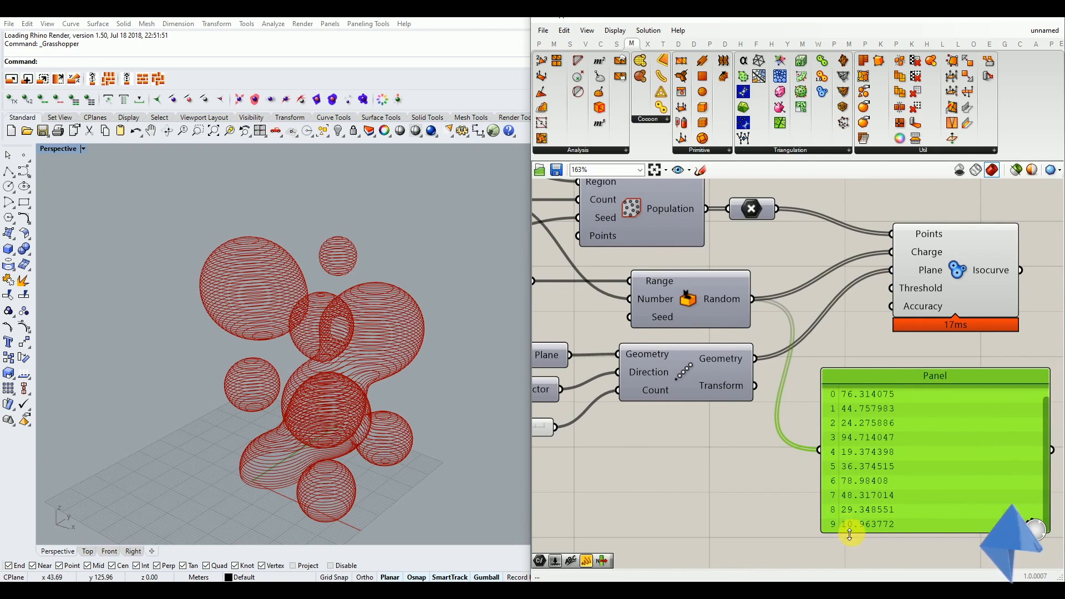
mouse_move(1047, 430)
mouse_down()
mouse_move(1046, 412)
mouse_move(1048, 432)
mouse_up()
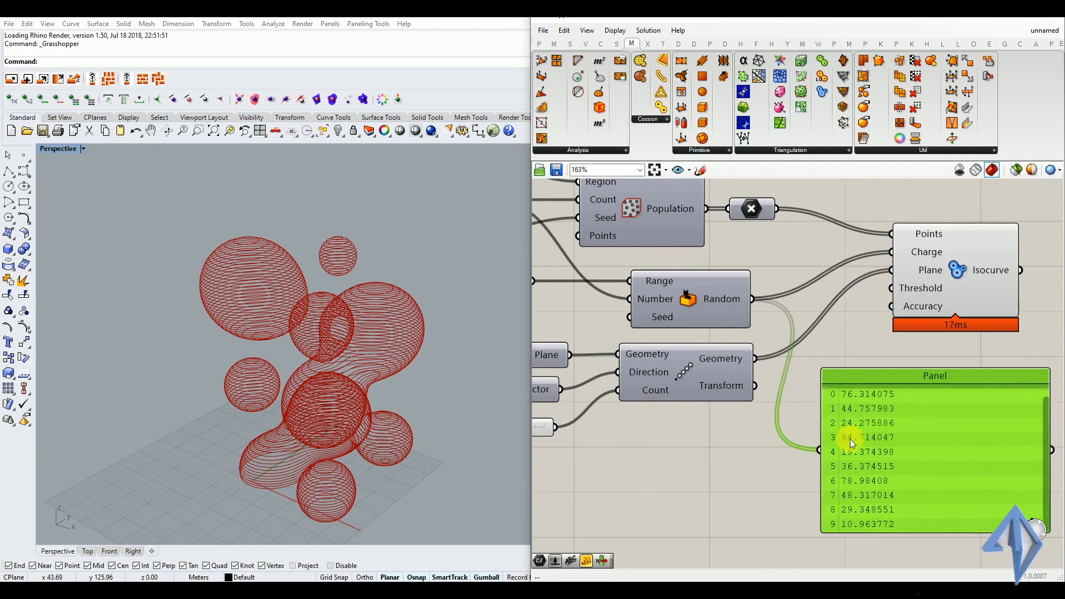
Set the slider driving the base rectangle's X and Y sizes to 39.
scroll(722, 451, down, 1)
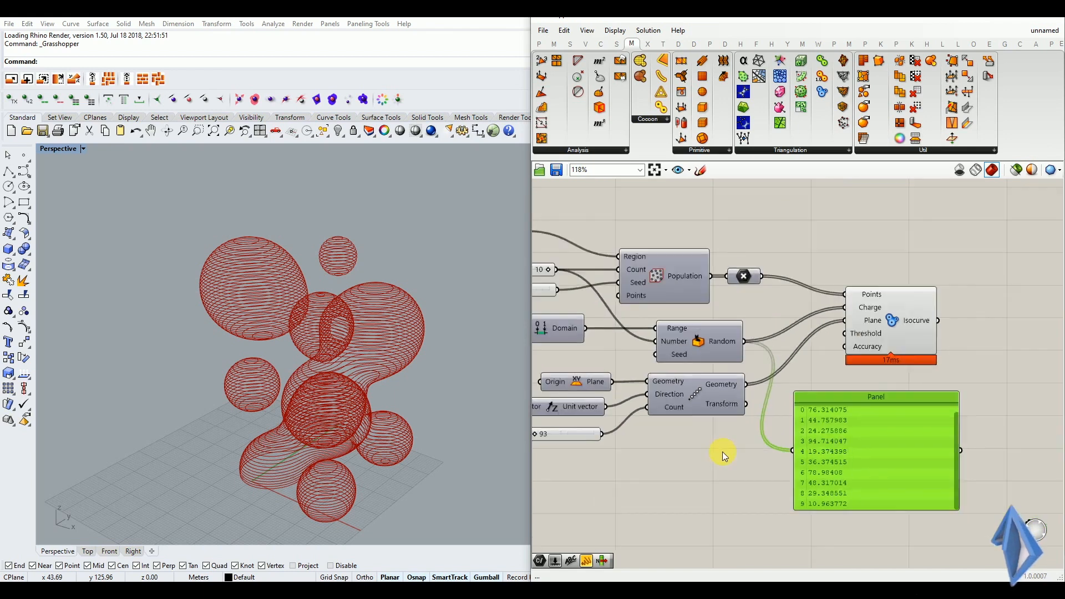
scroll(722, 451, down, 2)
scroll(810, 459, down, 3)
scroll(618, 406, up, 5)
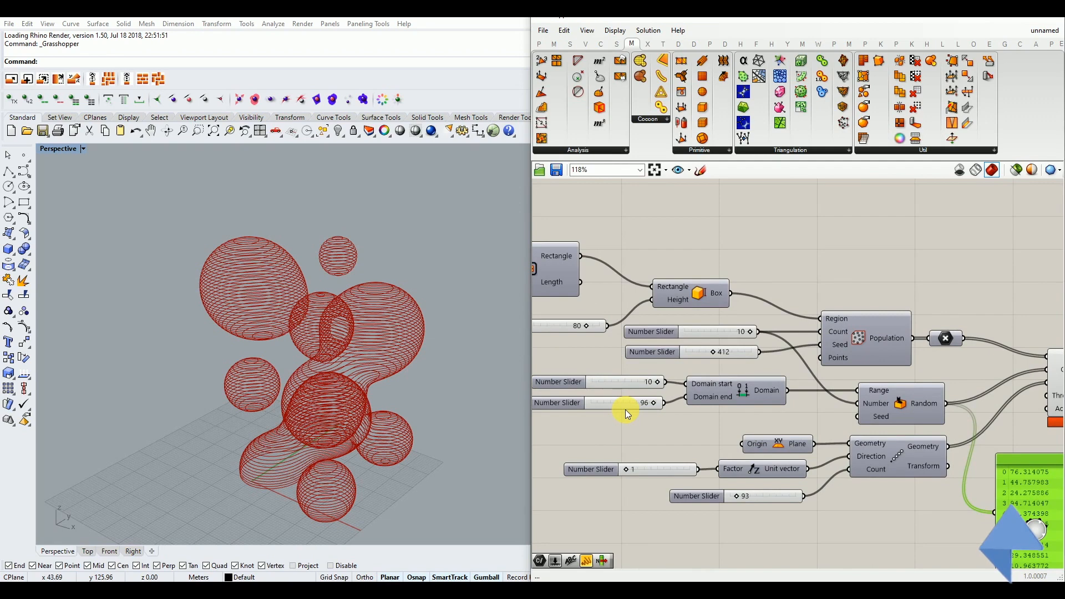
mouse_move(369, 402)
right_down()
mouse_move(487, 399)
mouse_move(351, 404)
right_up()
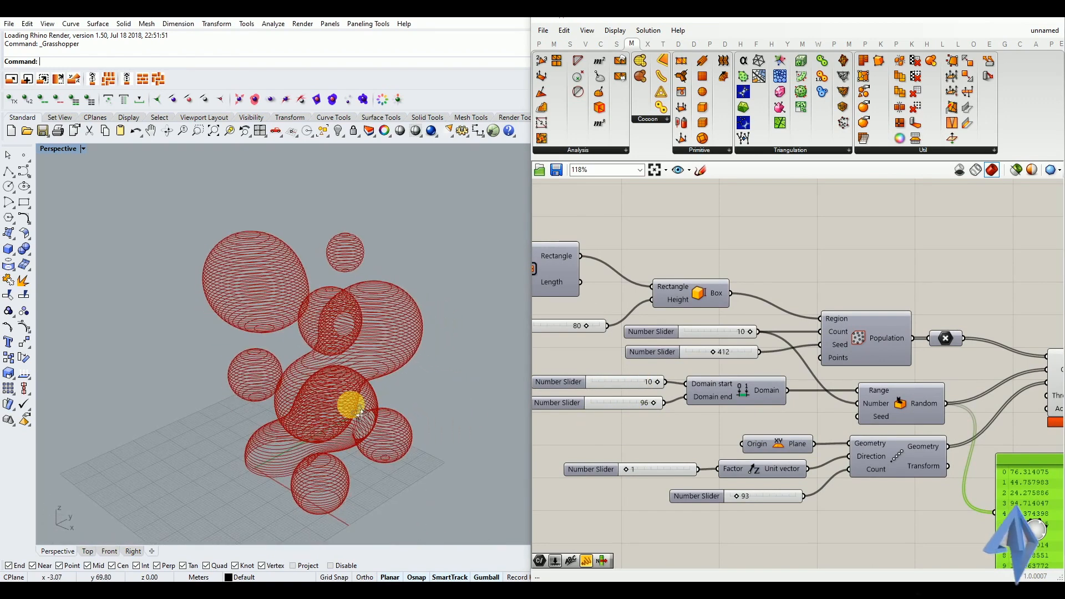
scroll(711, 428, down, 4)
scroll(588, 367, up, 5)
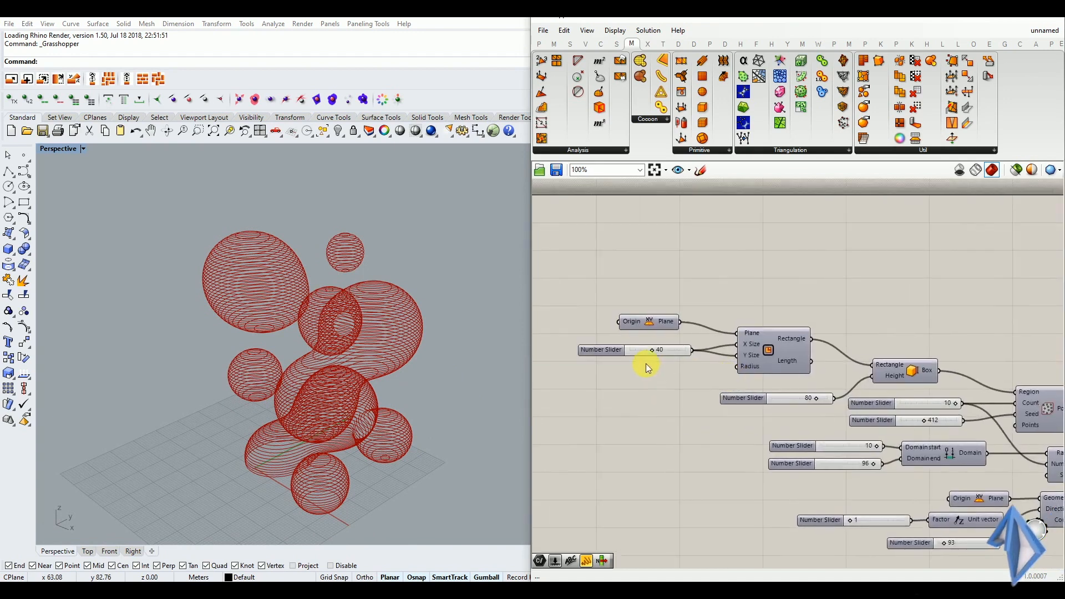
mouse_move(660, 347)
mouse_down()
mouse_move(649, 353)
mouse_move(660, 355)
mouse_up()
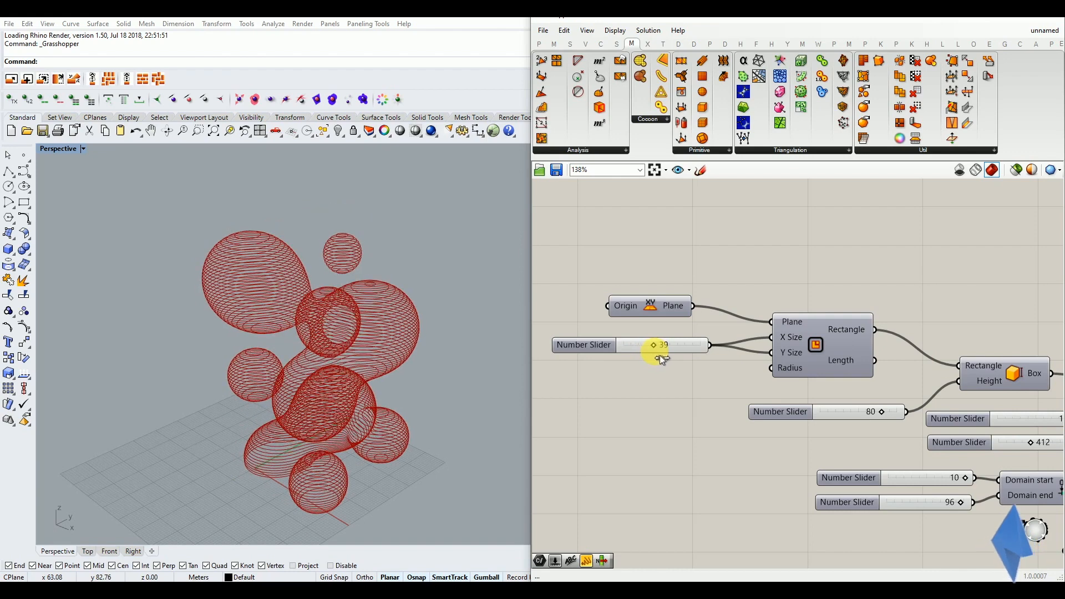
right_drag(451, 409, 369, 397)
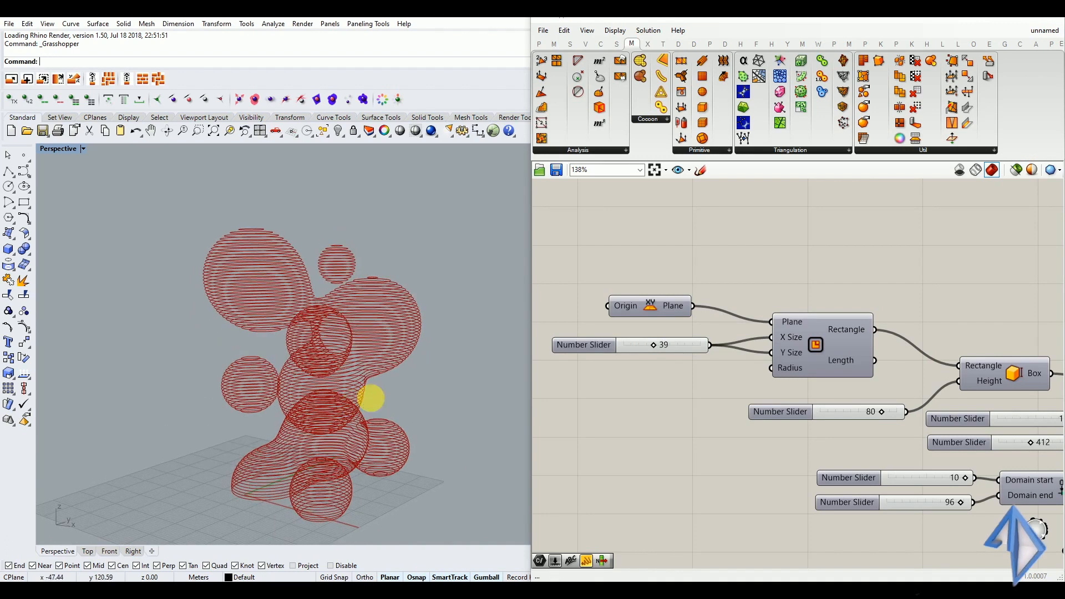
drag(688, 351, 659, 348)
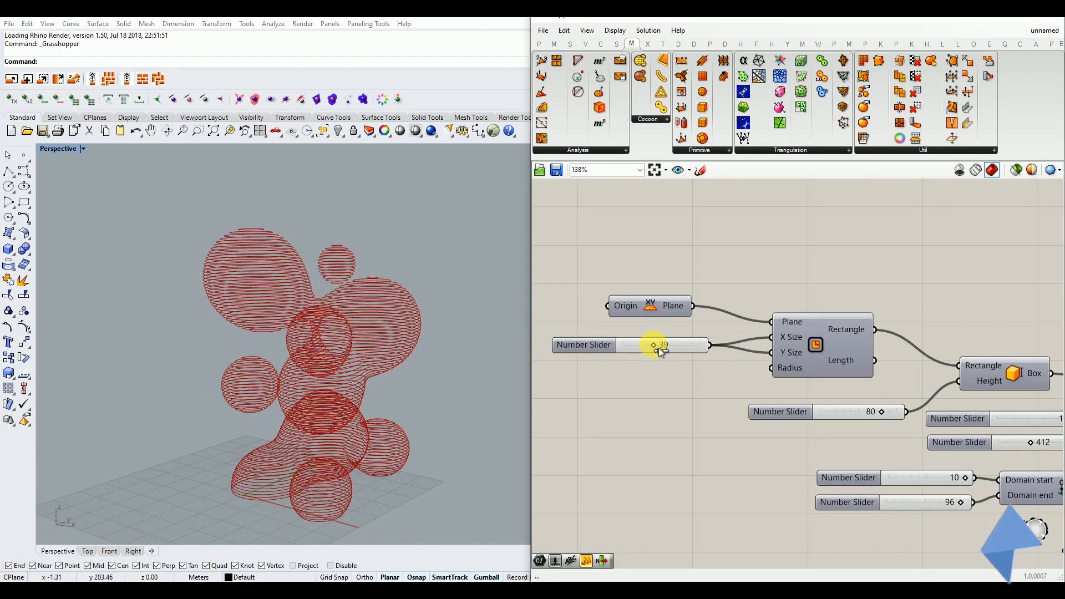
Set the domain end of the random charge range to 100.
right_drag(284, 365, 301, 366)
scroll(658, 417, down, 2)
scroll(851, 480, up, 4)
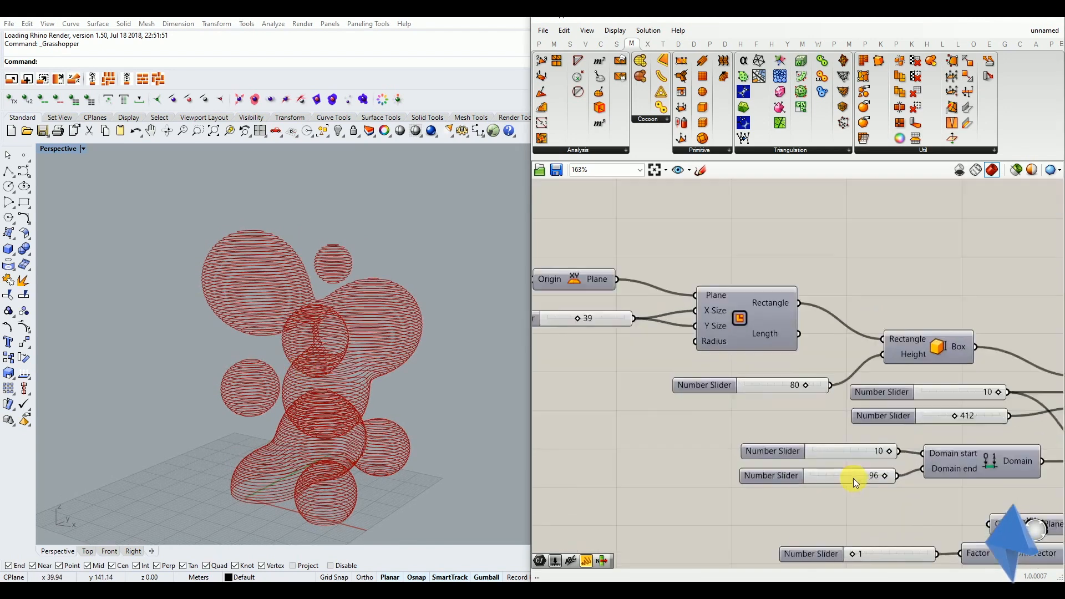
drag(895, 443, 901, 481)
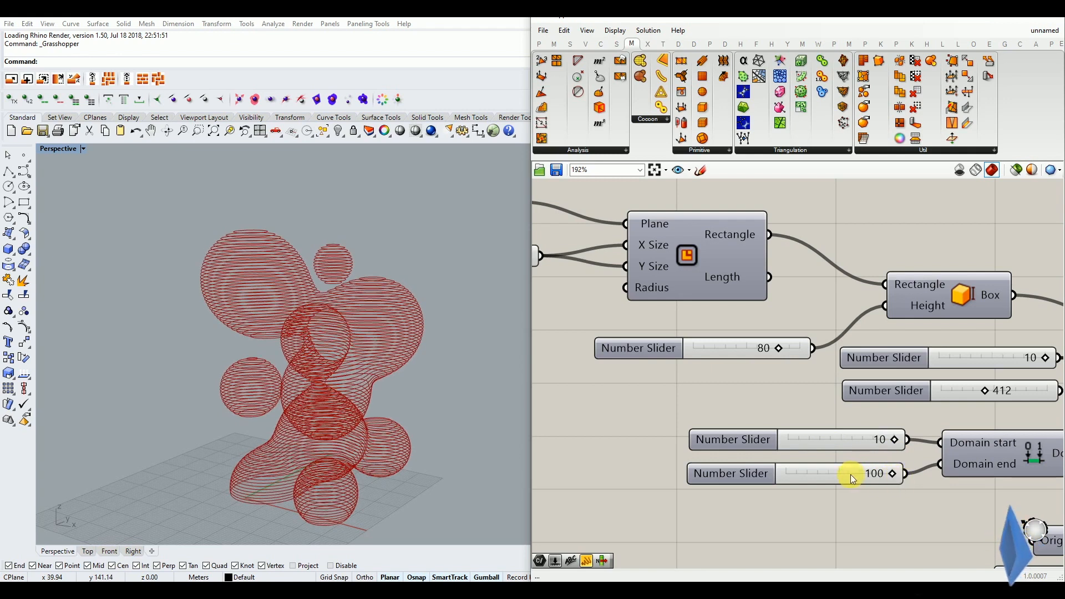
Raise the maximum of the domain start slider to 100.
double_click(744, 438)
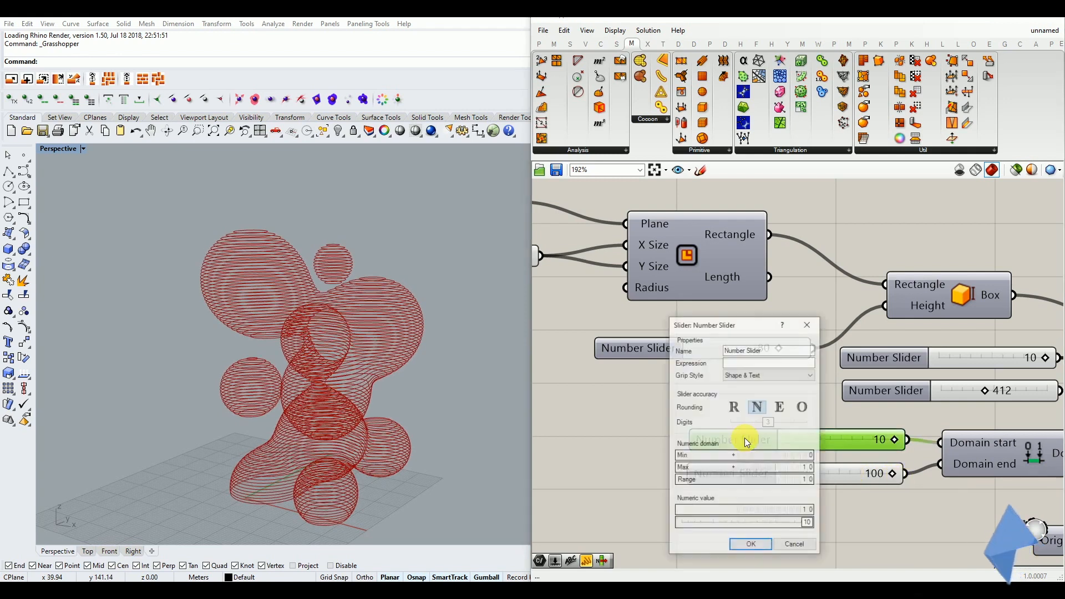
double_click(774, 470)
text(100)
click(799, 467)
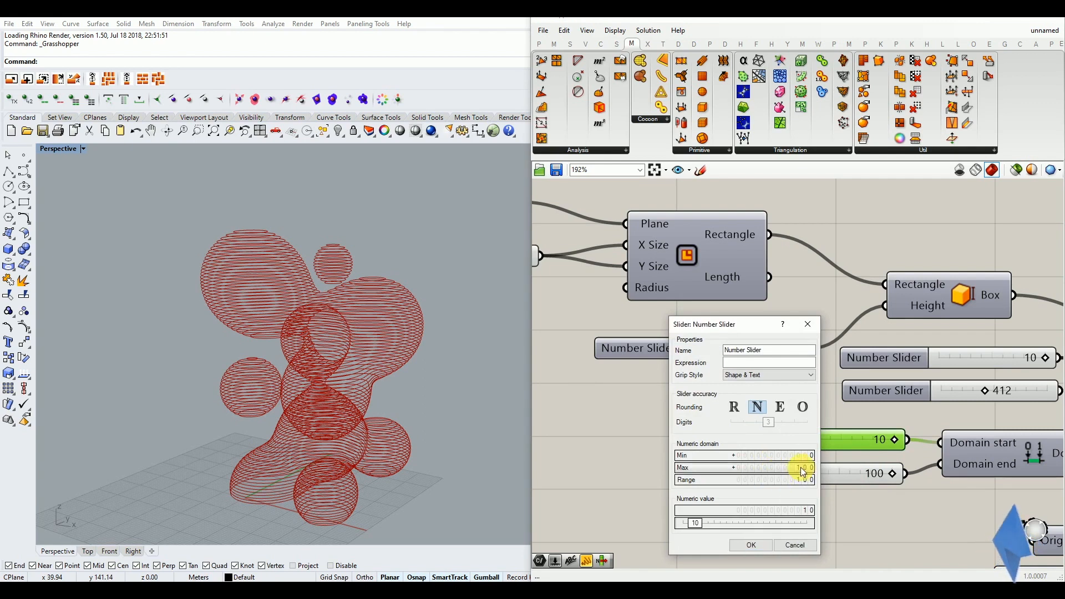
click(751, 545)
Set the domain start of the random charge range to 14.
drag(801, 444, 805, 445)
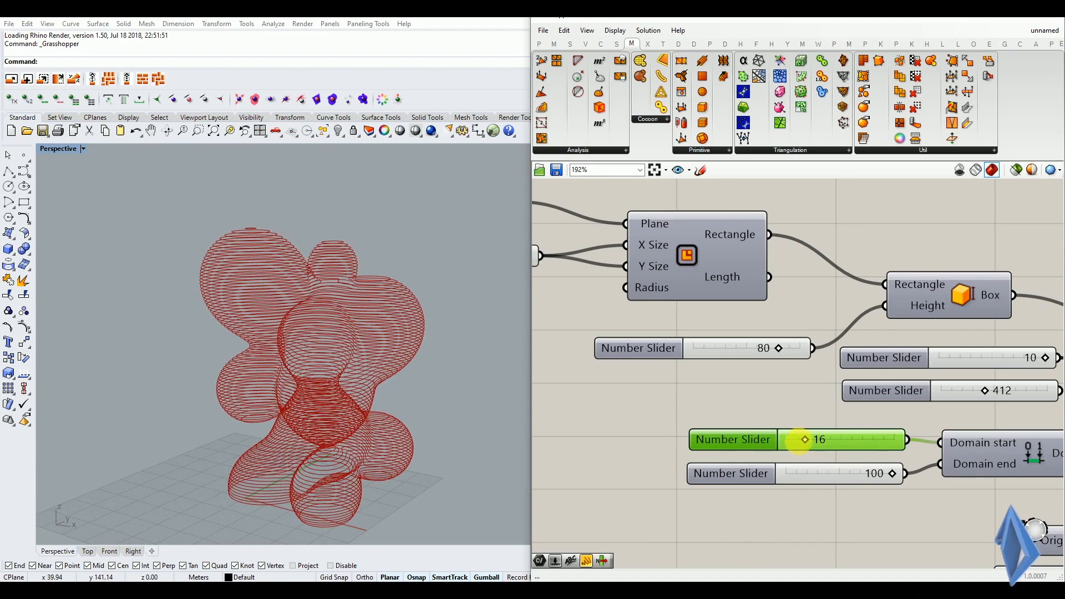
right_drag(369, 424, 345, 462)
drag(810, 437, 811, 443)
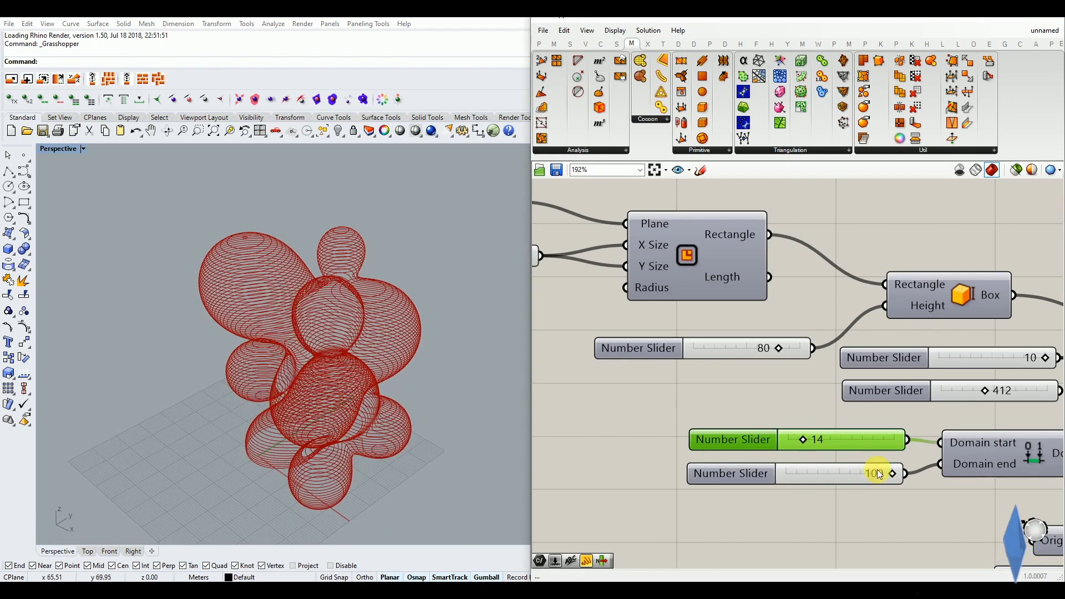
Set the domain end of the random charge range to 82.
drag(894, 478, 892, 477)
right_drag(342, 456, 422, 382)
drag(885, 477, 875, 480)
right_drag(452, 436, 598, 411)
click(600, 411)
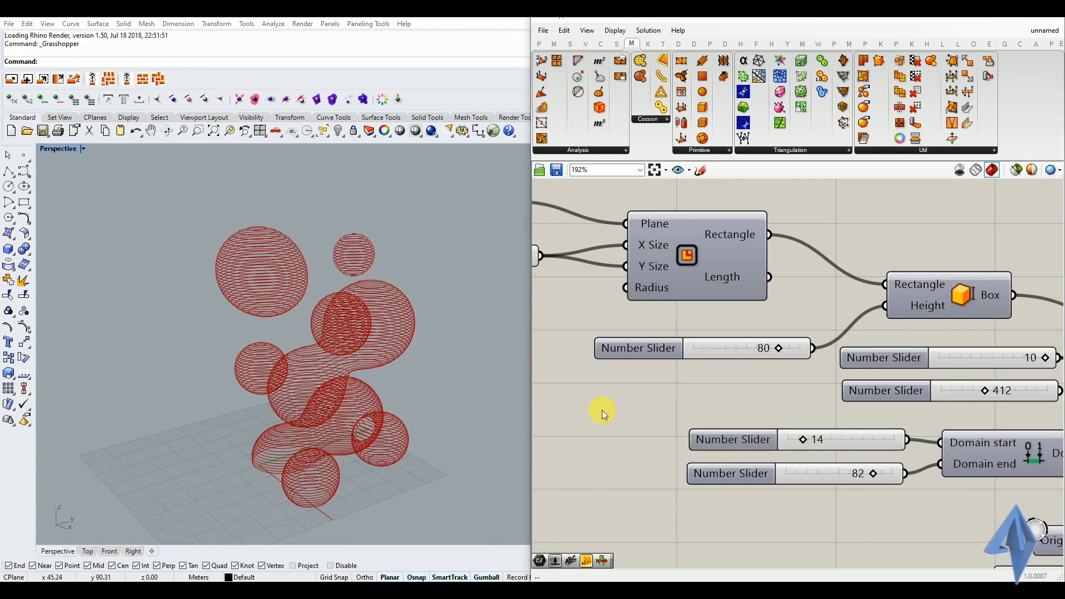
Delete the panel connected to the Random output.
scroll(601, 411, down, 5)
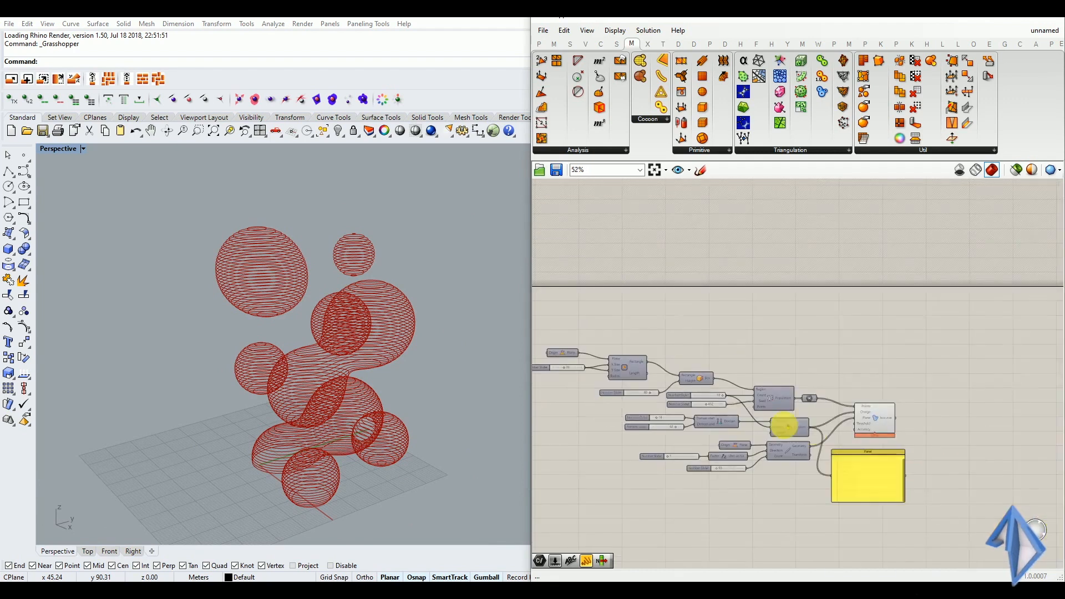
scroll(811, 440, up, 2)
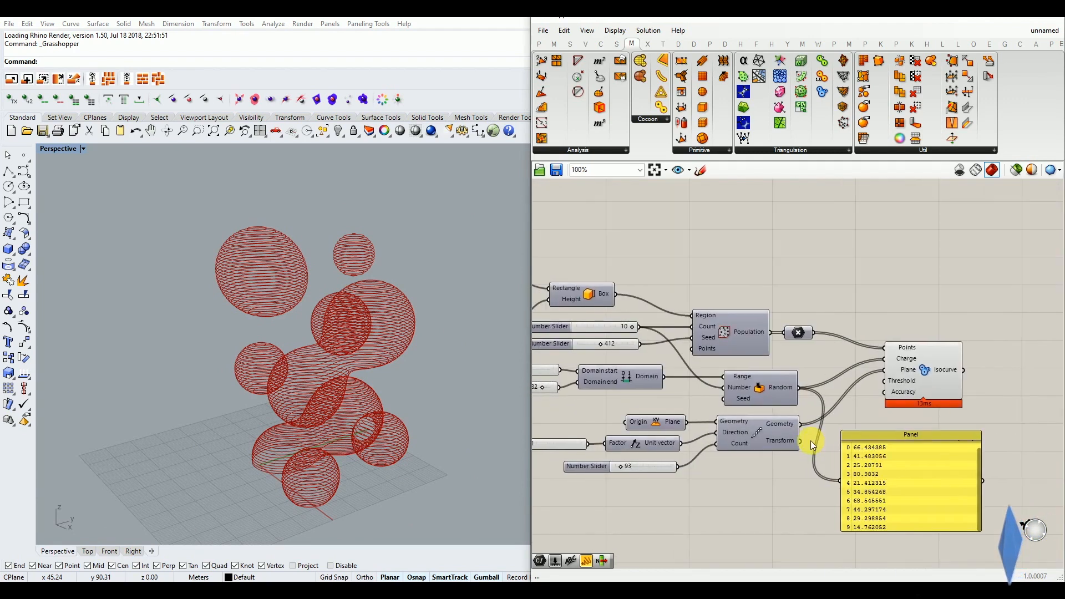
click(908, 482)
key(Delete)
Examine the metaball isocurves in the viewport from several angles and the chain of components feeding the MetaBall component.
right_drag(910, 476, 637, 514)
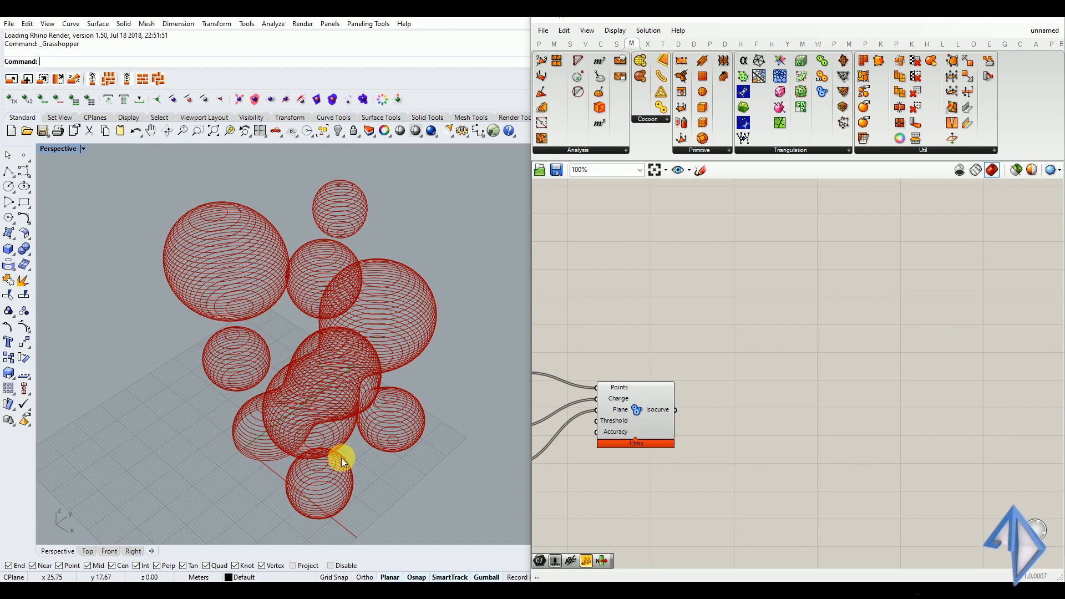
right_drag(347, 451, 331, 426)
scroll(367, 244, down, 2)
scroll(367, 245, up, 6)
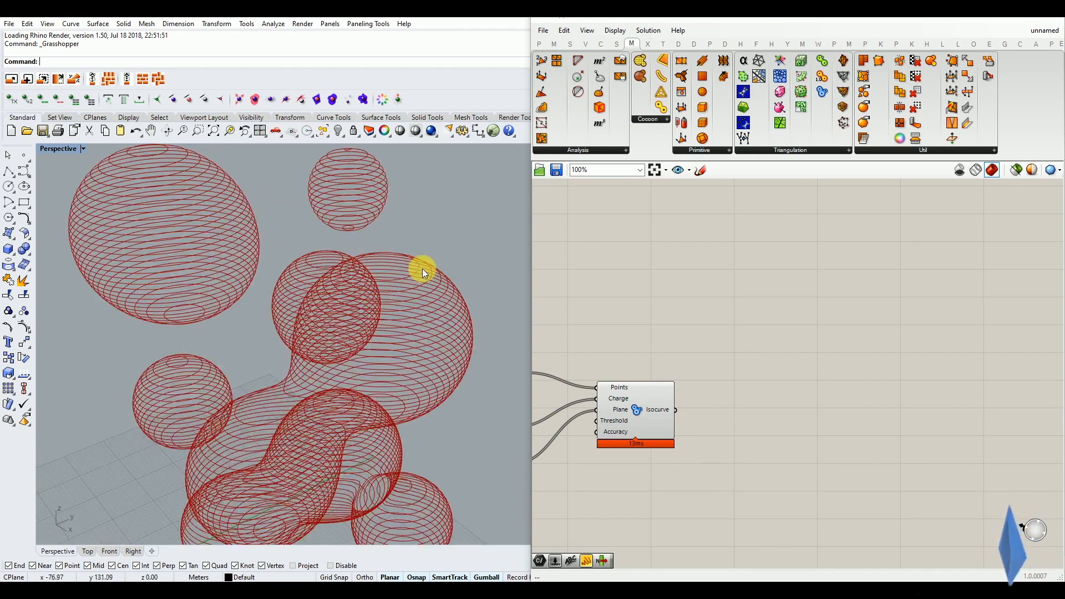
mouse_move(290, 309)
right_down()
mouse_move(295, 320)
mouse_move(311, 281)
mouse_move(303, 306)
right_up()
click(679, 297)
scroll(829, 394, down, 3)
scroll(591, 430, up, 3)
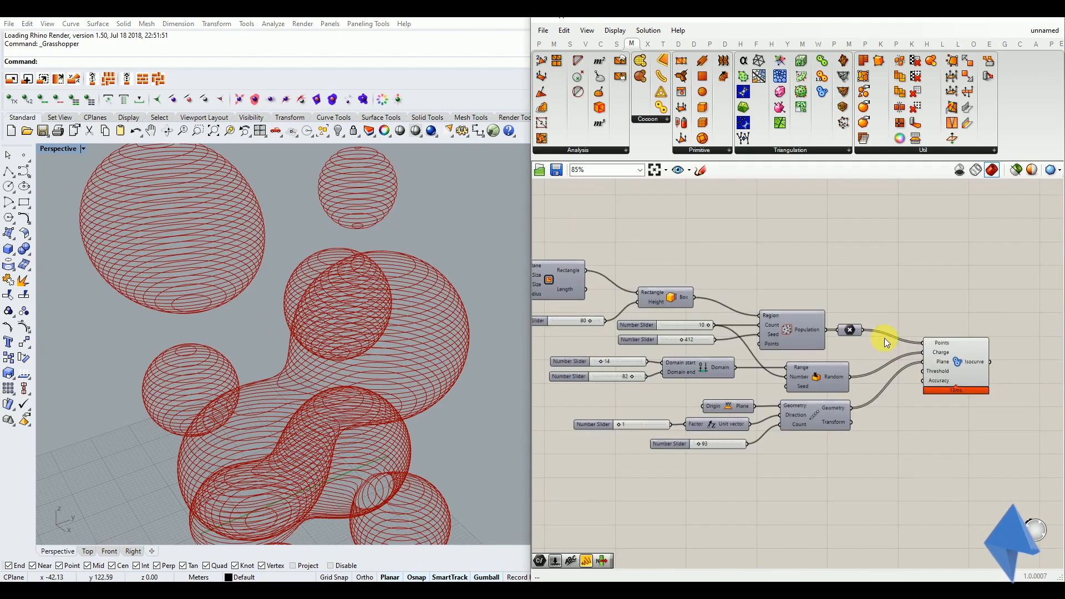
scroll(891, 412, down, 3)
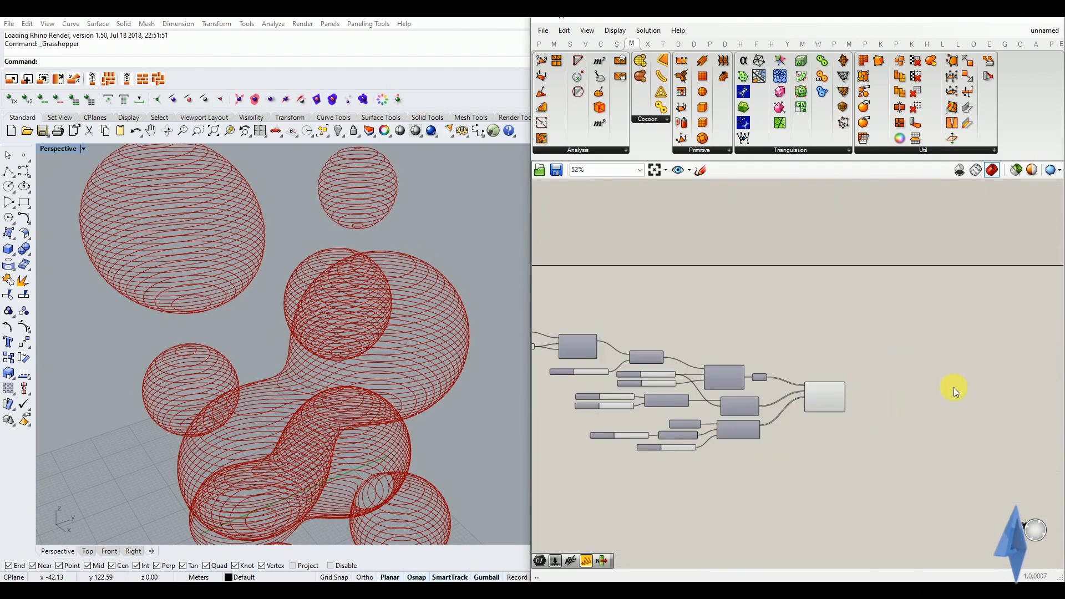
scroll(976, 427, up, 2)
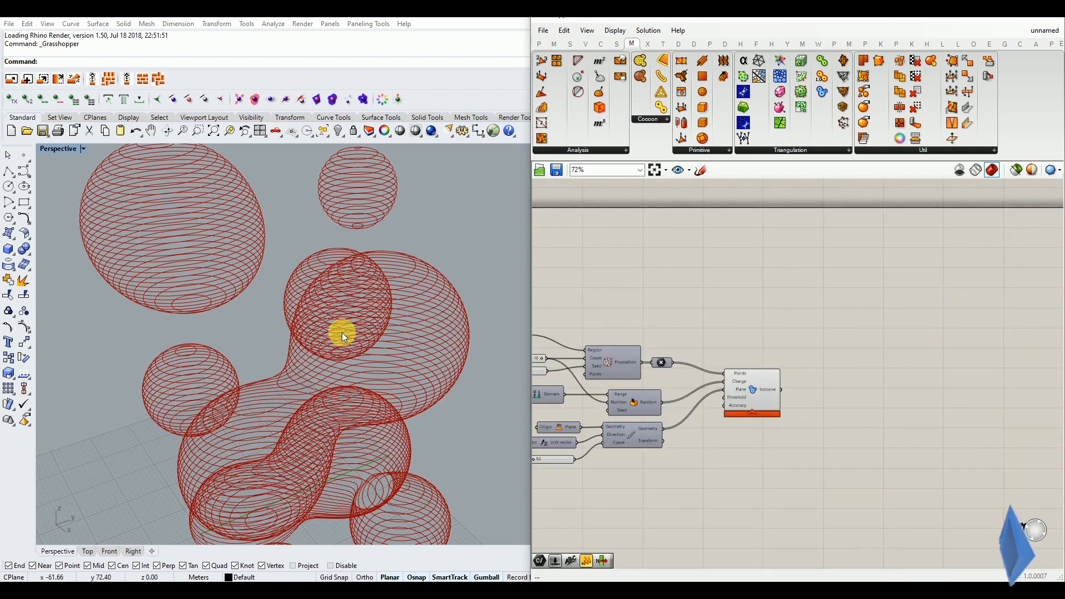
scroll(313, 354, down, 2)
right_drag(637, 404, 809, 404)
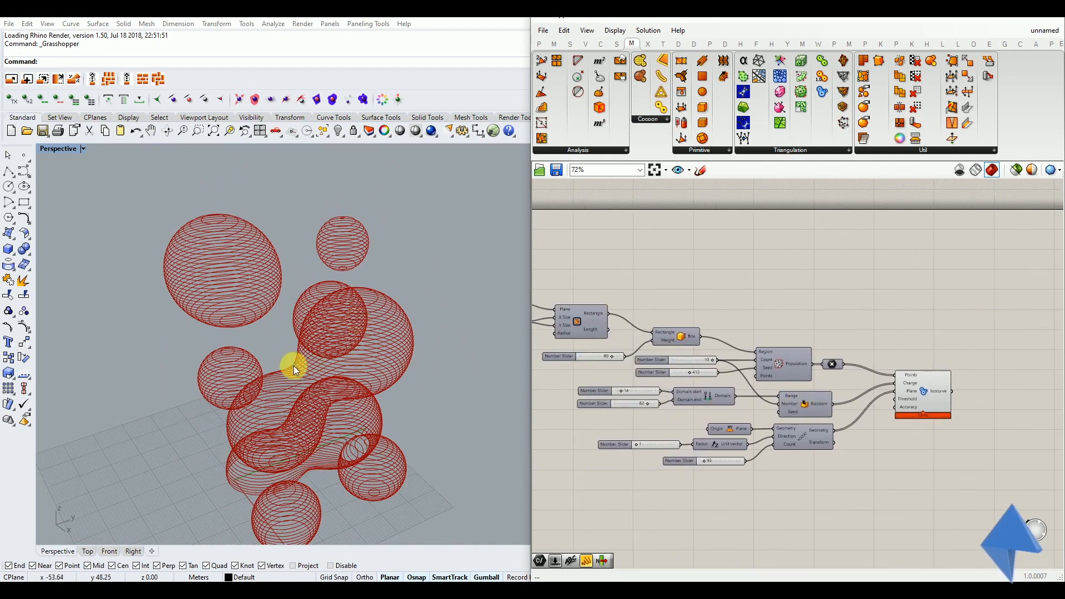
right_drag(294, 367, 295, 364)
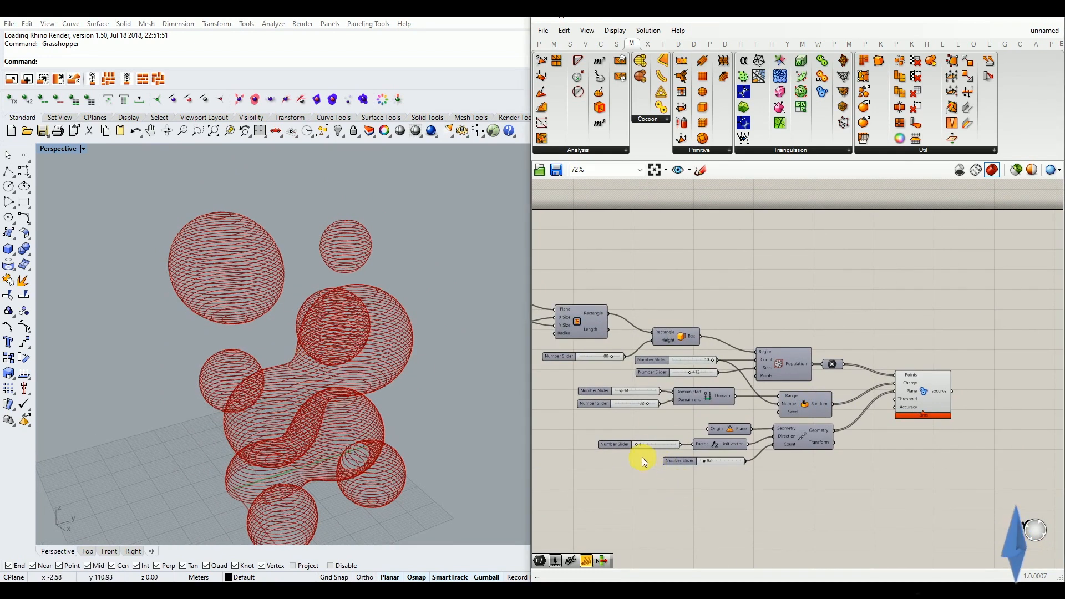
Change the slider feeding the Z unit vector's Factor from integer to floating-point rounding.
scroll(639, 455, up, 3)
scroll(632, 438, up, 5)
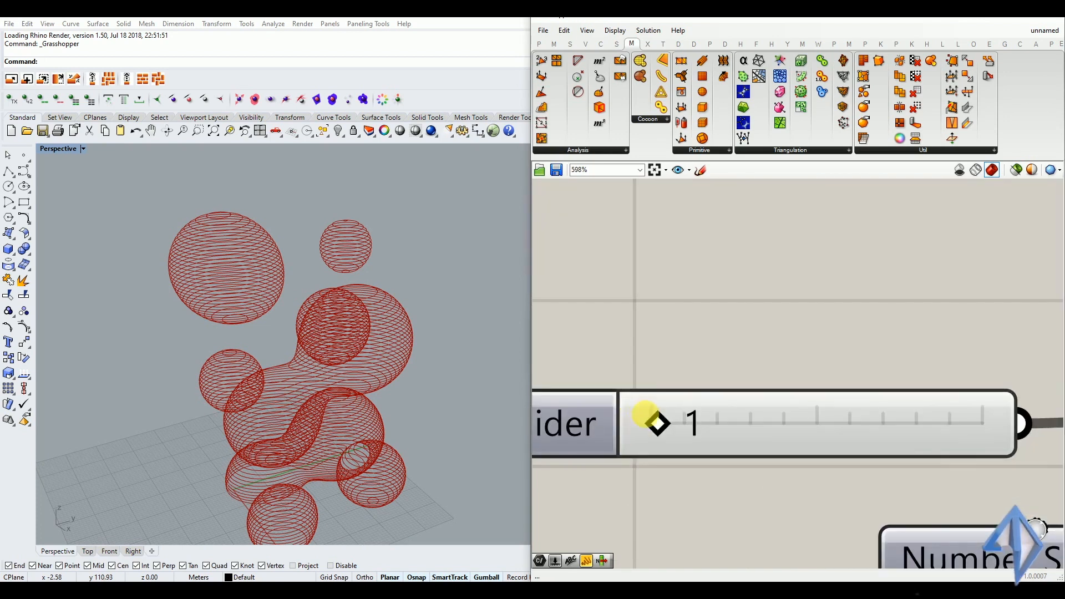
mouse_move(656, 424)
mouse_down()
mouse_move(672, 429)
mouse_move(662, 432)
mouse_up()
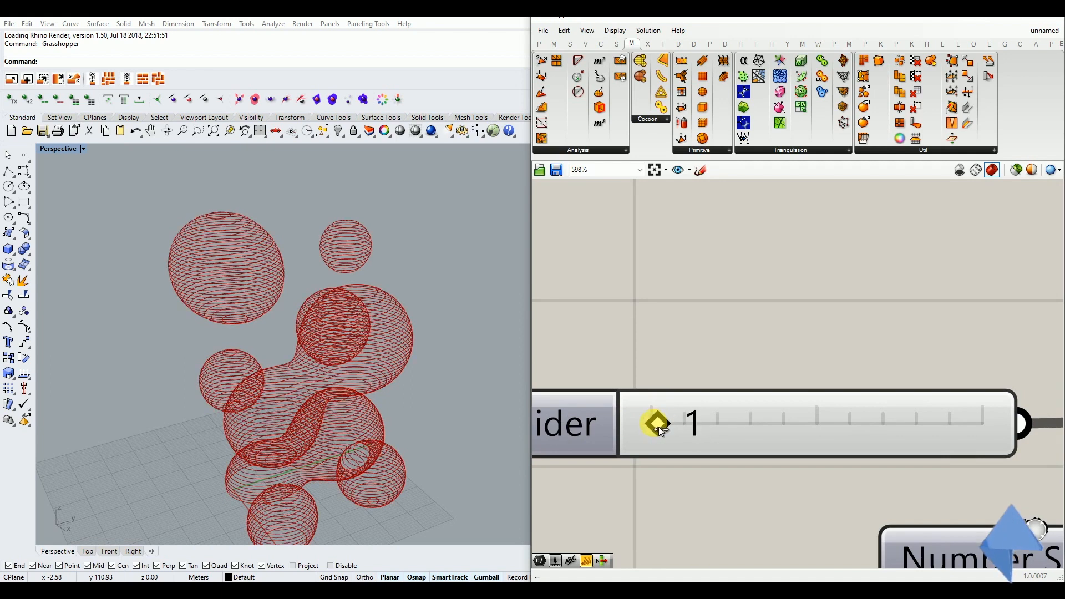
scroll(221, 263, up, 8)
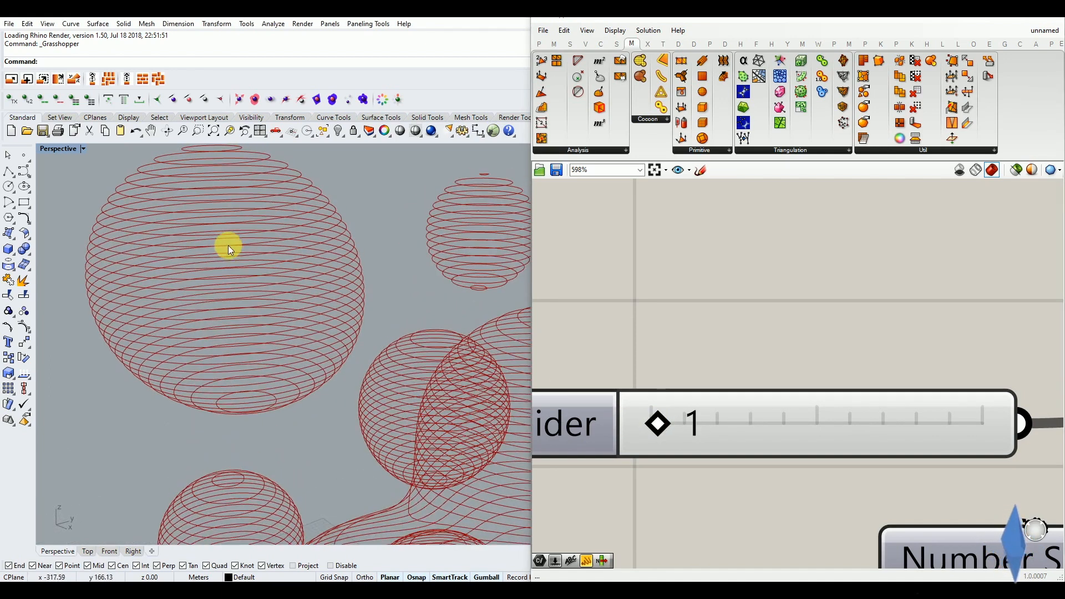
scroll(293, 305, down, 10)
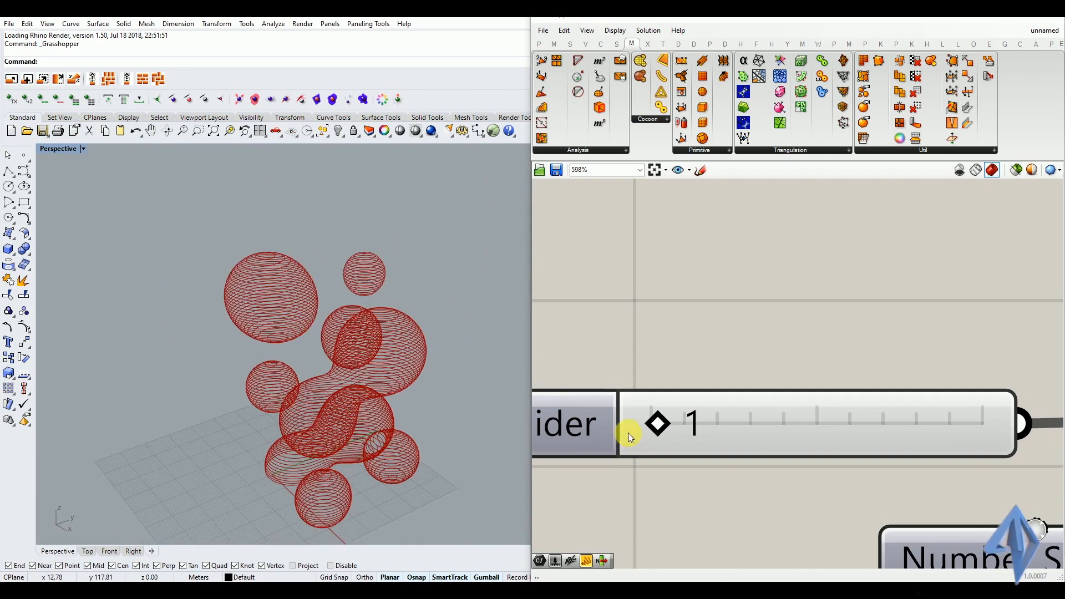
right_drag(628, 433, 719, 428)
double_click(649, 431)
click(639, 400)
click(660, 537)
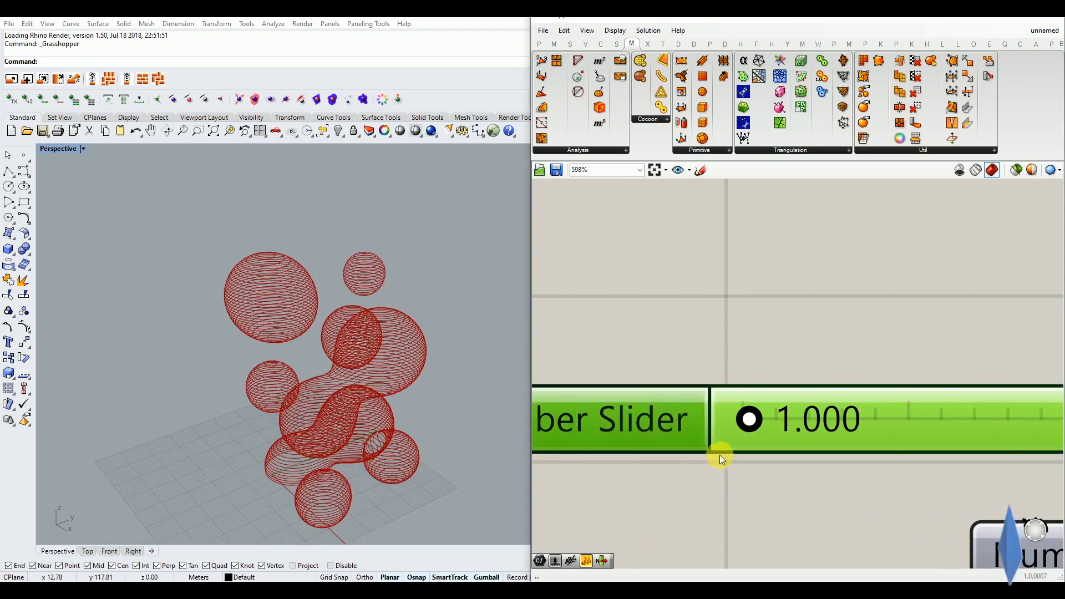
Limit the Z vector factor slider to a maximum of 1.
double_click(598, 424)
double_click(624, 455)
text(1)
click(652, 454)
click(615, 531)
Set the Z vector factor to 0.198 to space the section planes more closely.
scroll(613, 475, down, 2)
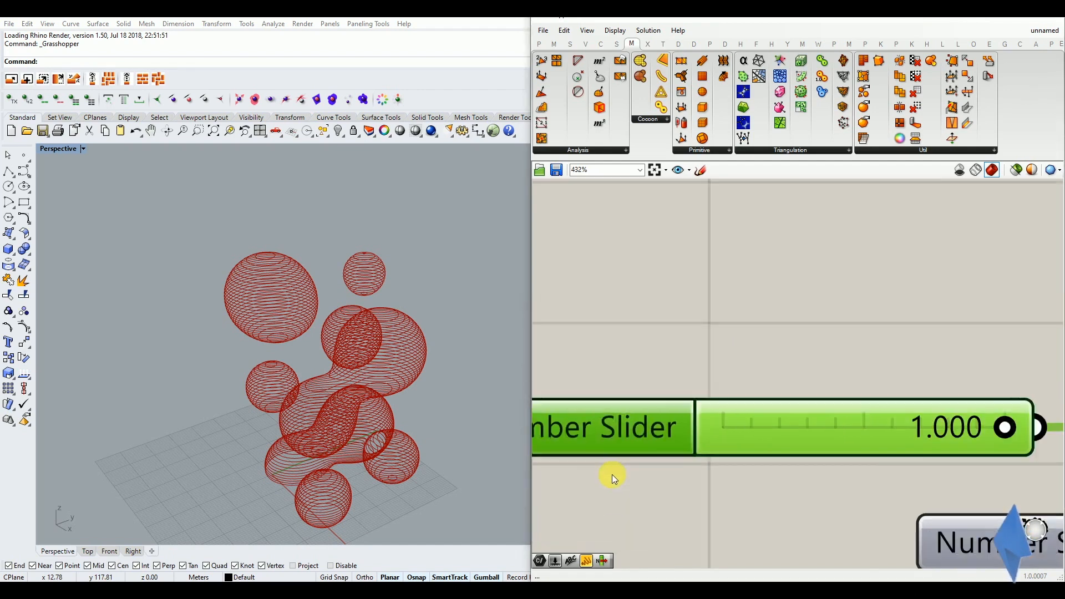
scroll(611, 474, down, 2)
drag(818, 451, 751, 487)
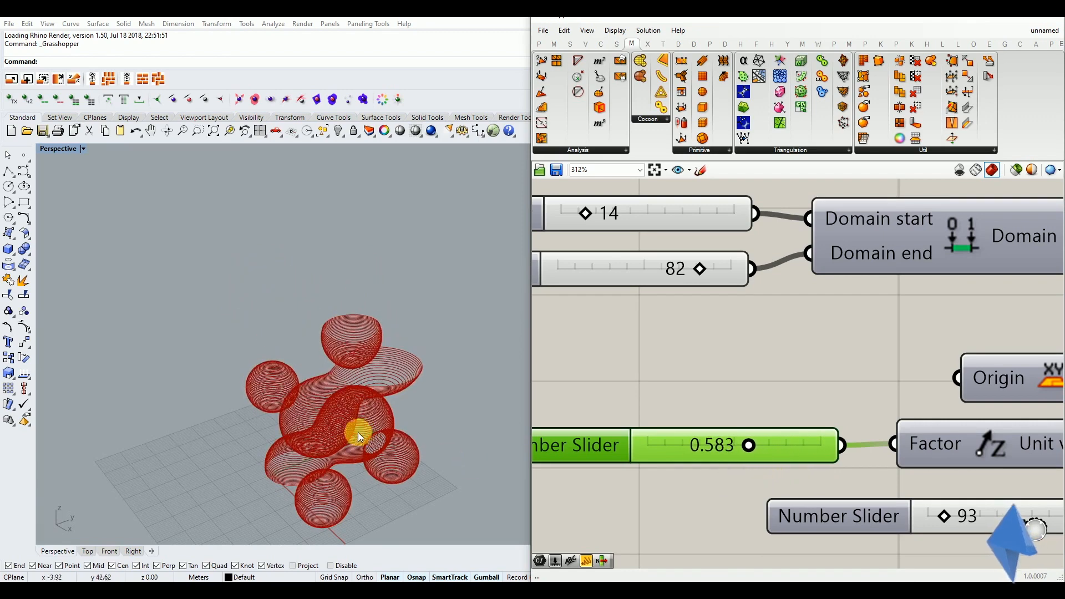
scroll(350, 436, up, 8)
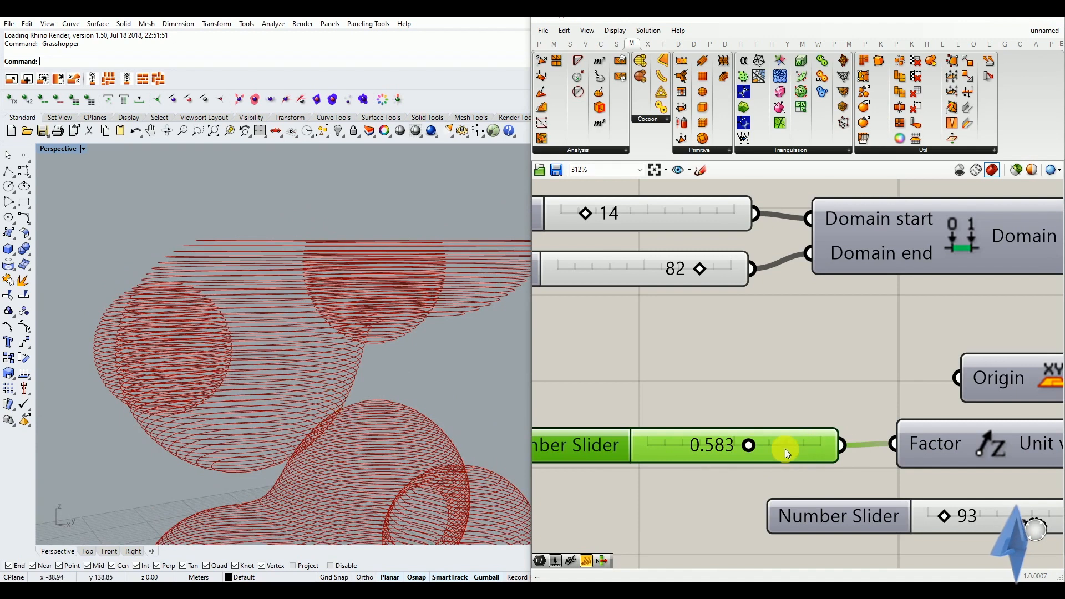
drag(749, 447, 687, 458)
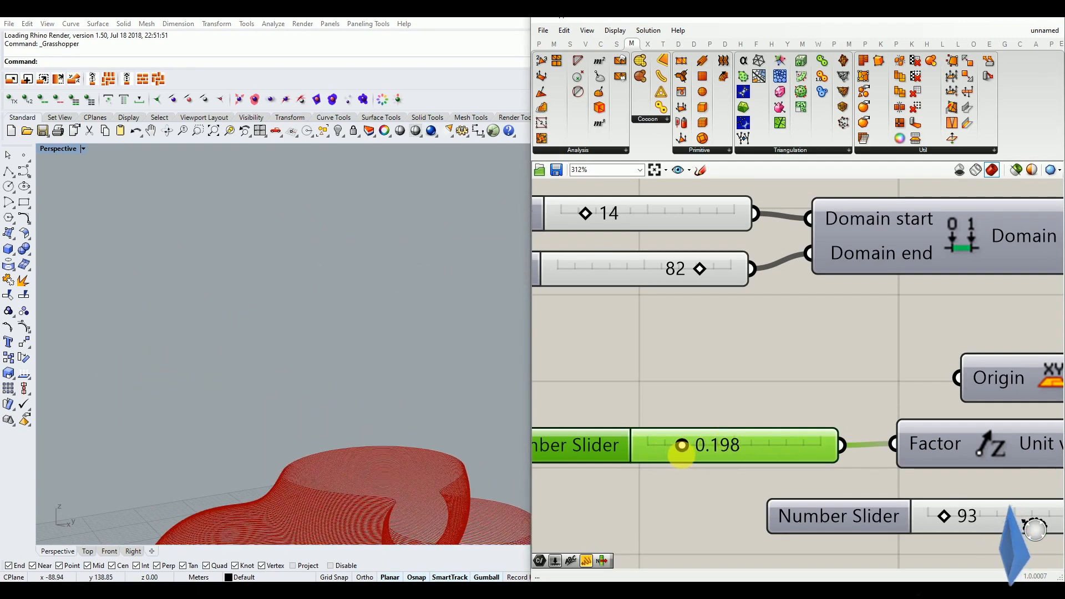
Set the plane array's count to 599 and check the density of the isocurves in the viewport.
scroll(619, 396, down, 3)
drag(819, 471, 872, 476)
scroll(300, 404, down, 5)
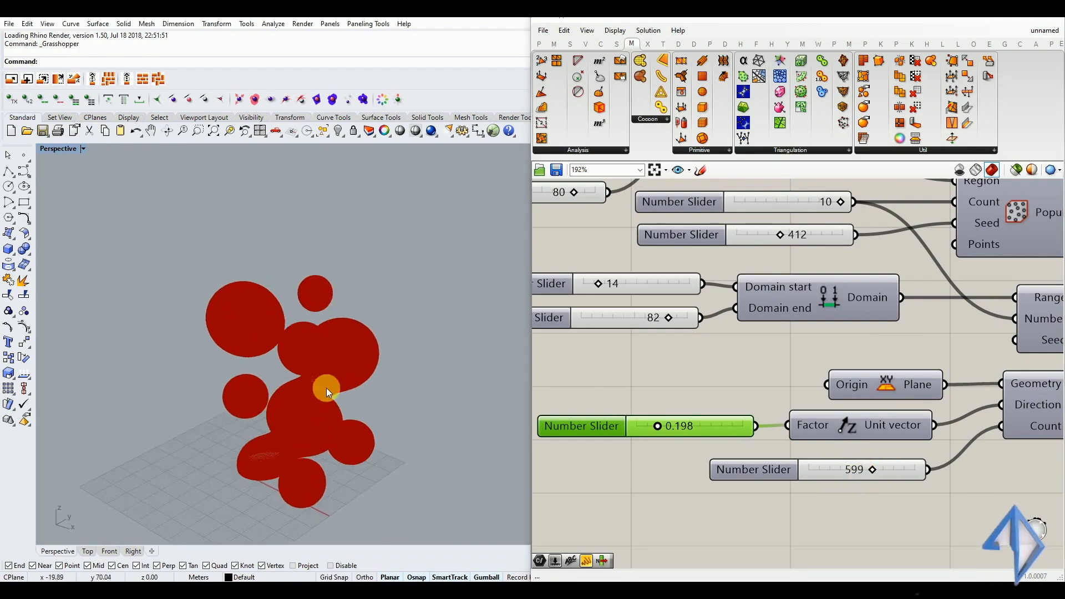
scroll(348, 361, up, 8)
scroll(348, 361, down, 8)
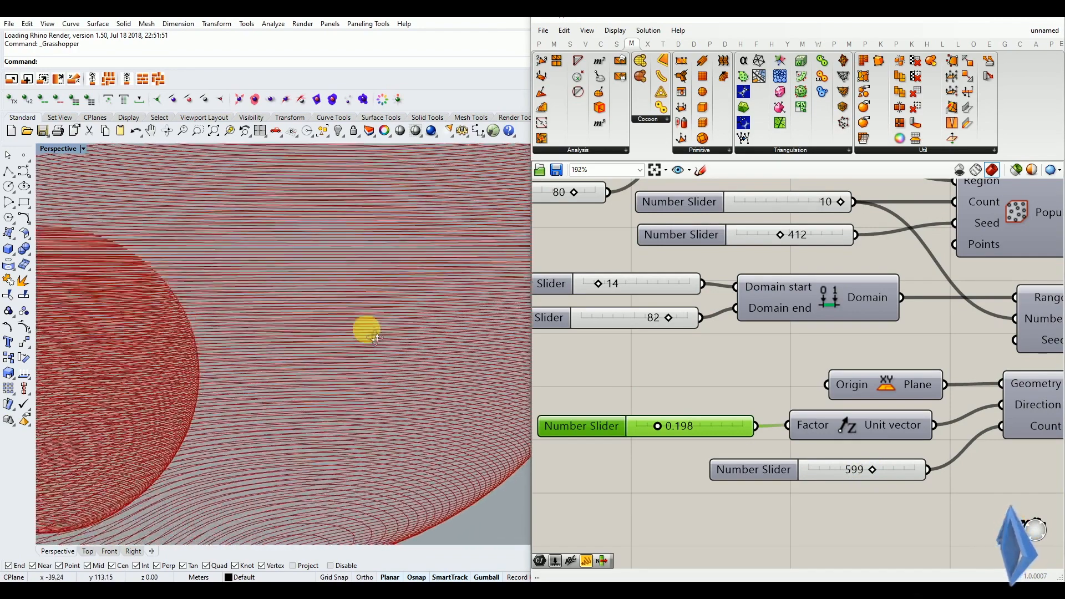
scroll(316, 339, down, 2)
scroll(665, 439, up, 3)
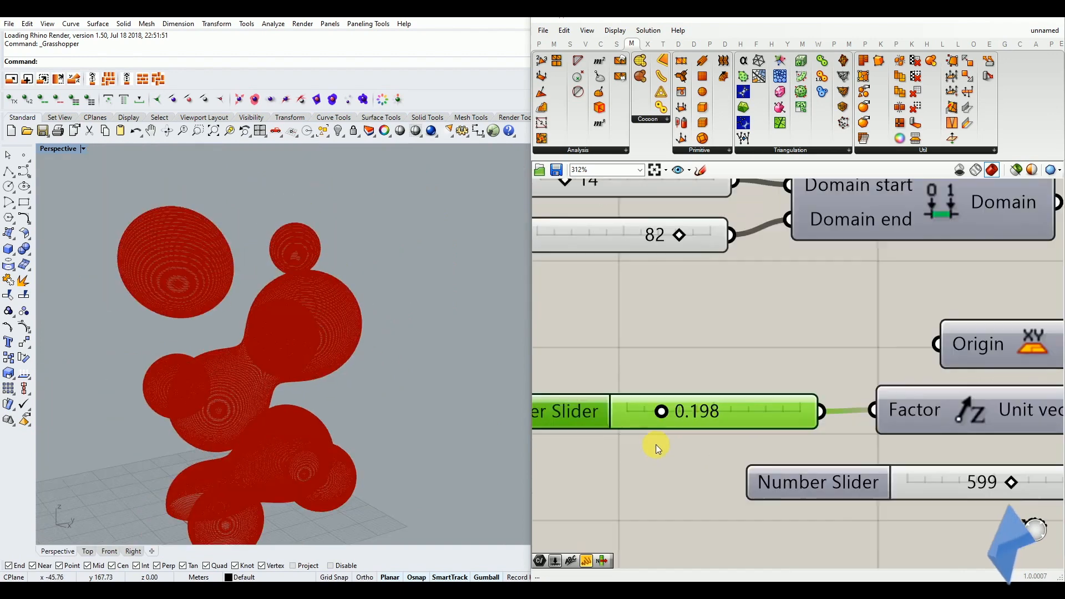
Set the Z vector factor to 0.602 and the plane array's count to 181.
drag(664, 420, 734, 435)
scroll(682, 431, down, 5)
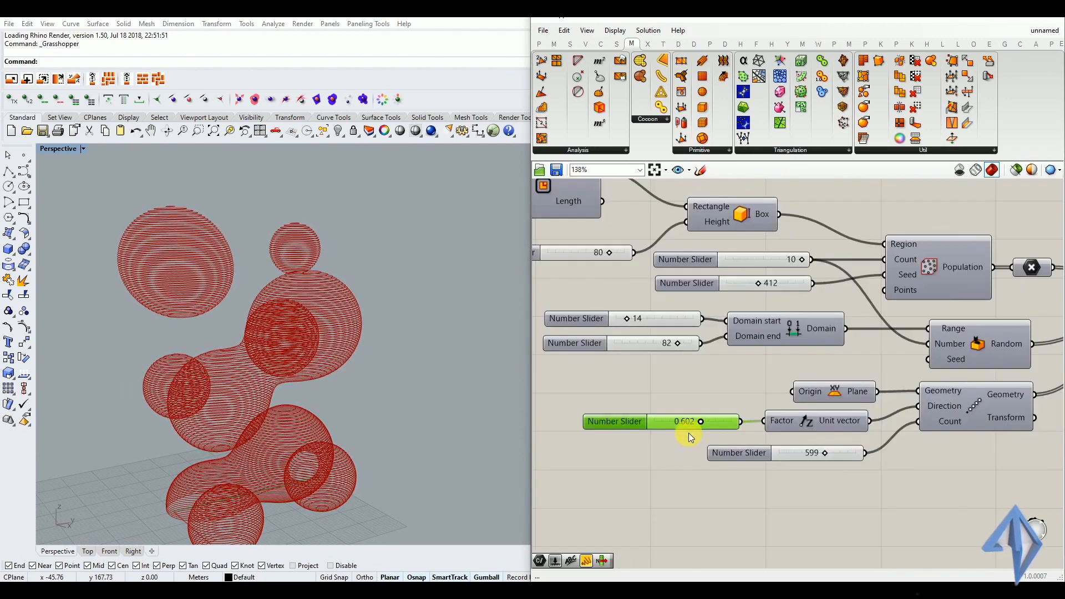
scroll(956, 424, up, 2)
drag(766, 460, 727, 476)
right_drag(186, 345, 197, 288)
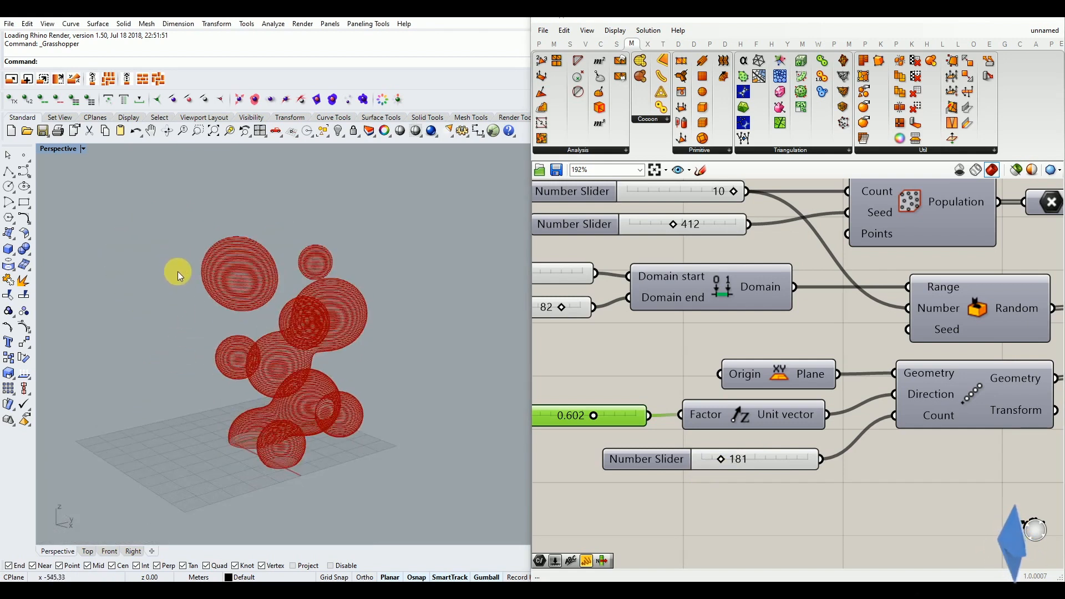
Turn on the preview of the linear array's planes and set its count to 159.
scroll(724, 429, down, 3)
scroll(777, 421, up, 2)
middle_click(830, 417)
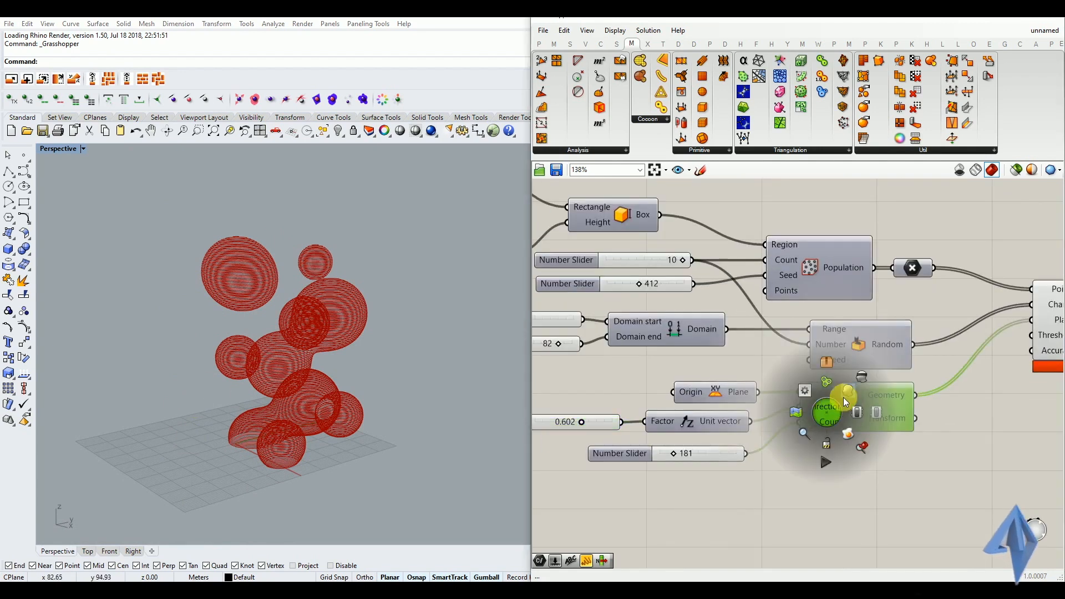
click(847, 394)
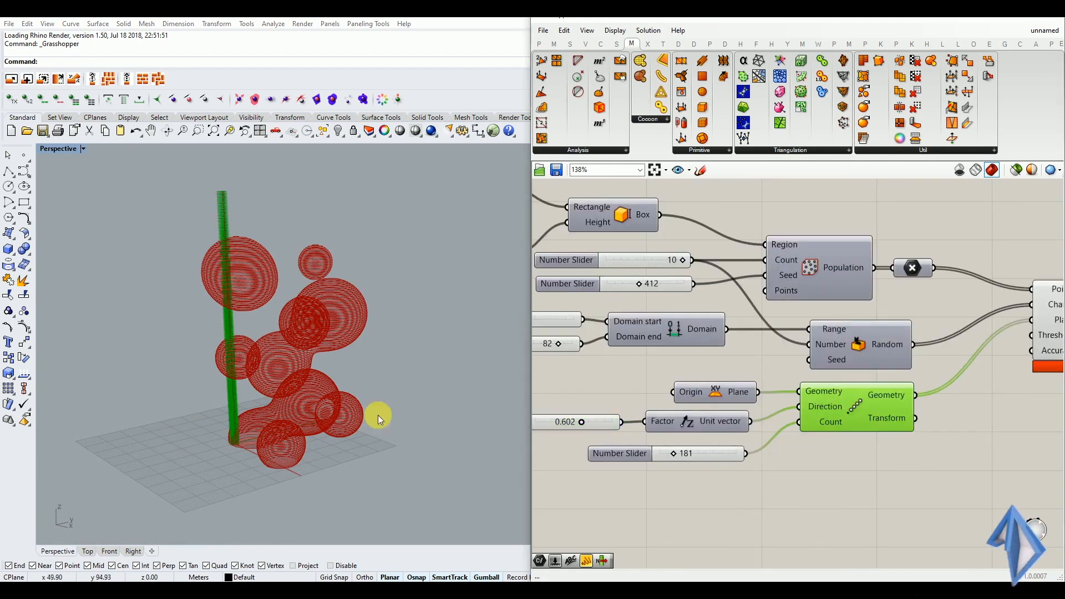
scroll(292, 370, up, 3)
click(653, 465)
mouse_move(681, 462)
mouse_down()
mouse_move(668, 464)
mouse_move(677, 465)
mouse_up()
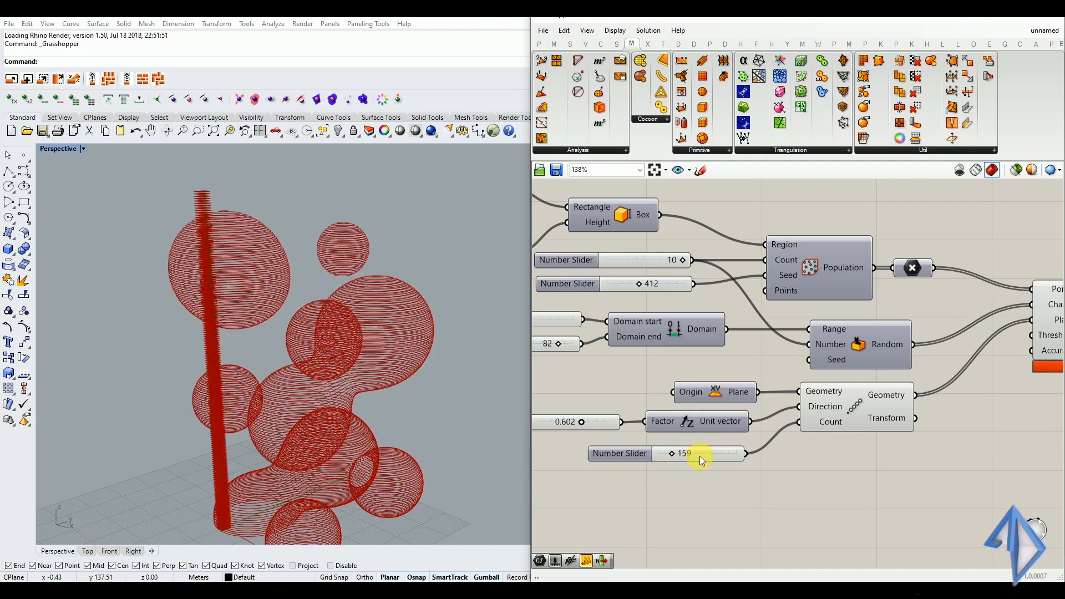
Hide the preview of the linear array's planes and check the spacing of the isocurves on the spheres.
click(834, 408)
middle_click(834, 408)
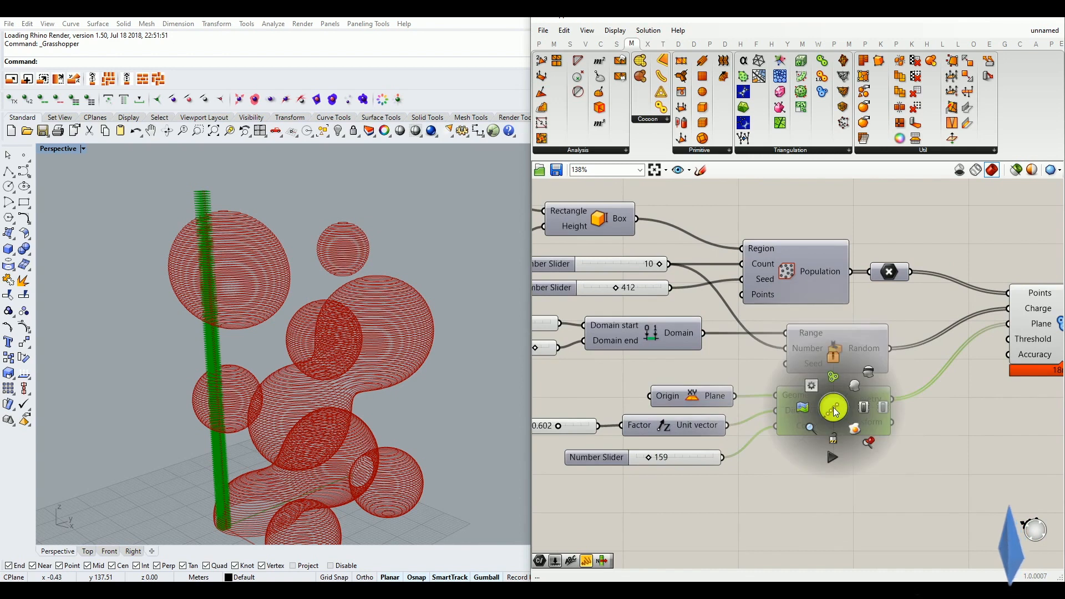
click(836, 412)
right_drag(388, 433, 209, 264)
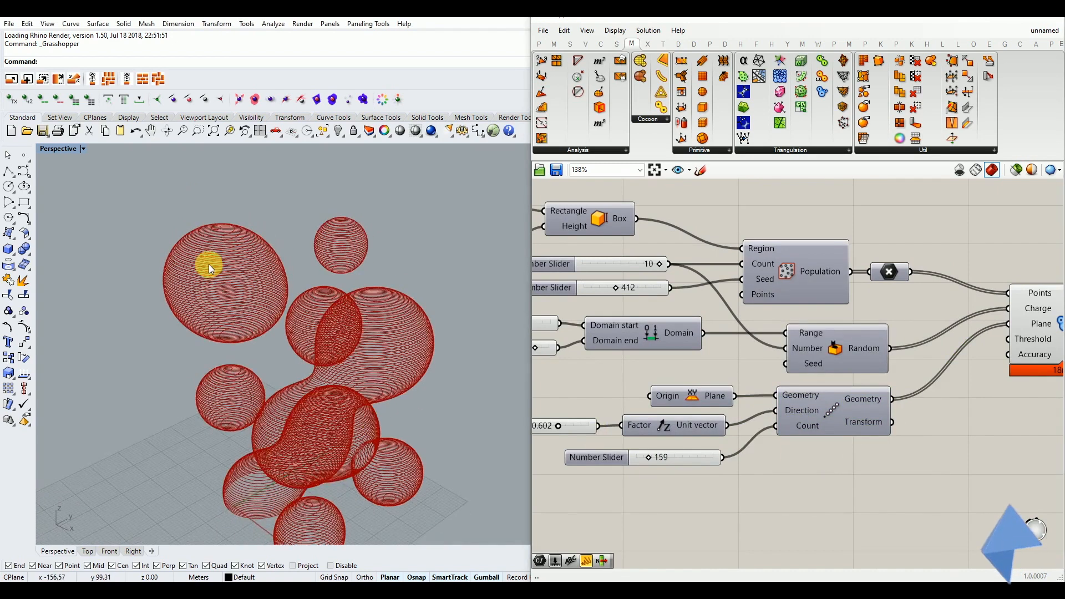
scroll(209, 264, up, 6)
Set the Z vector factor to 1.000 to space the section planes wider.
right_drag(666, 461, 743, 444)
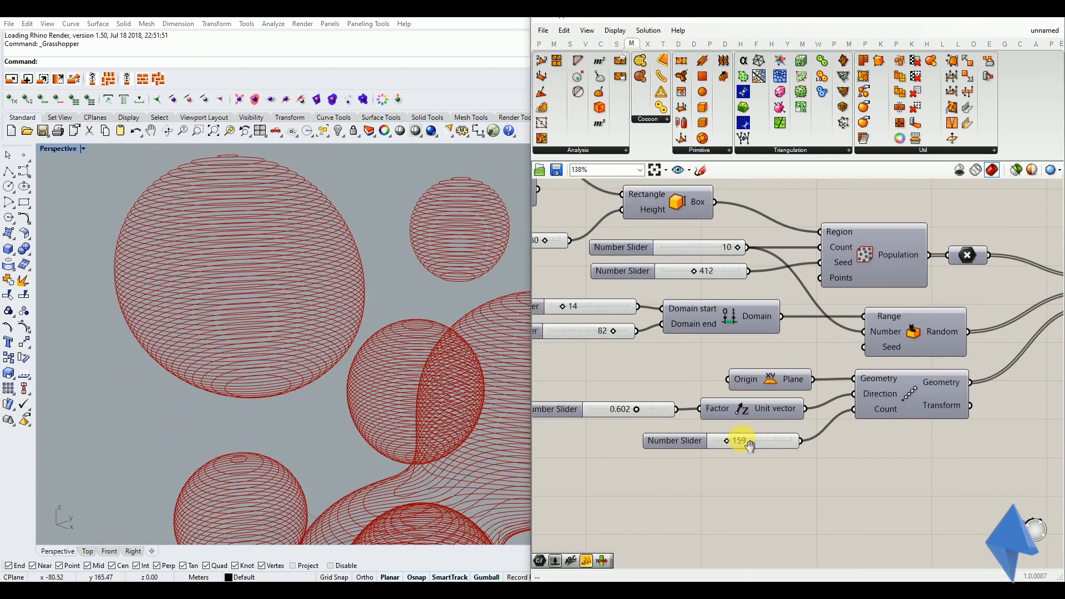
scroll(591, 381, up, 3)
drag(662, 421, 708, 424)
right_drag(389, 438, 231, 369)
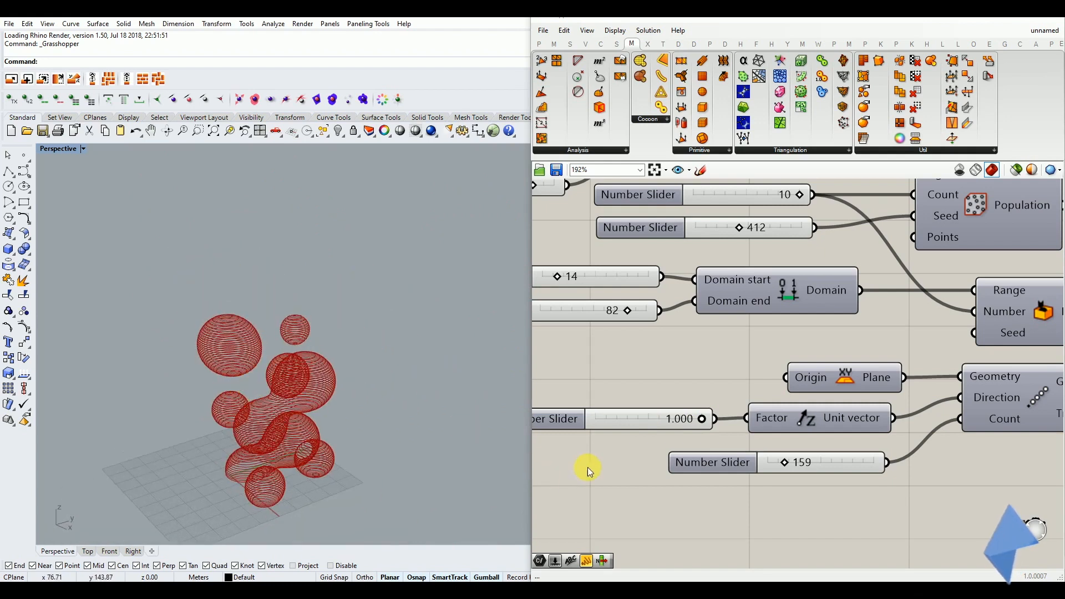
Add a Boundary Surfaces component and connect the metaball's Isocurve output to its Edges input.
scroll(588, 467, down, 5)
scroll(856, 420, up, 4)
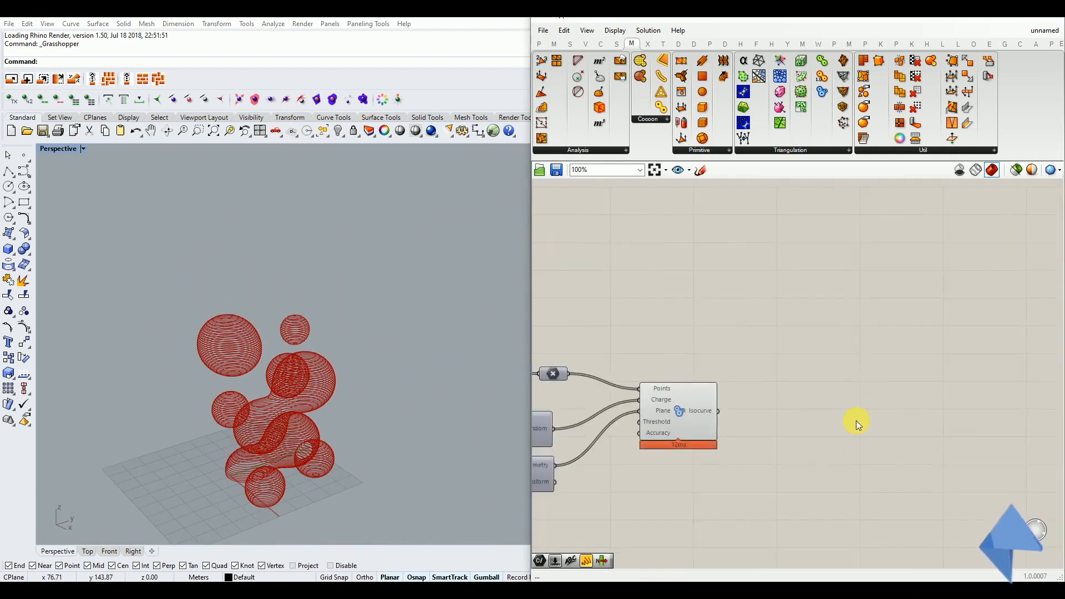
scroll(761, 422, up, 1)
double_click(768, 426)
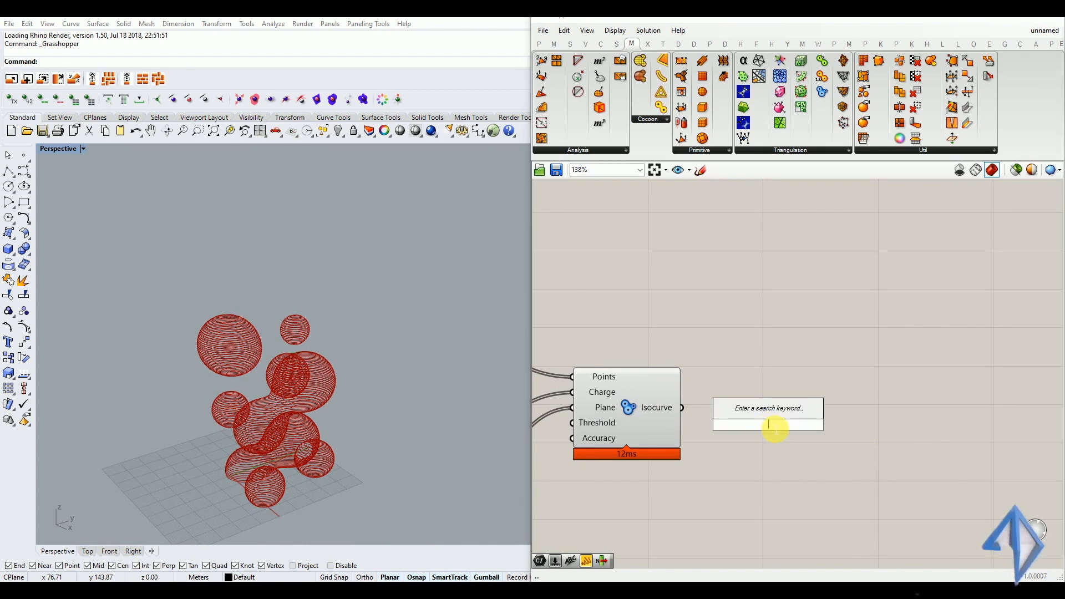
text(boundary surface)
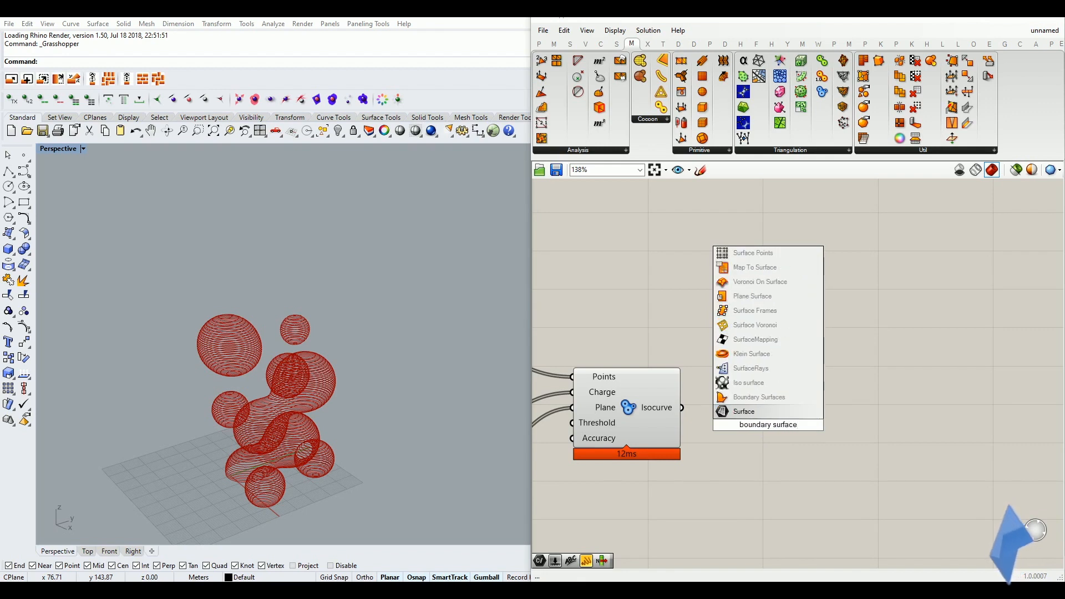
click(771, 399)
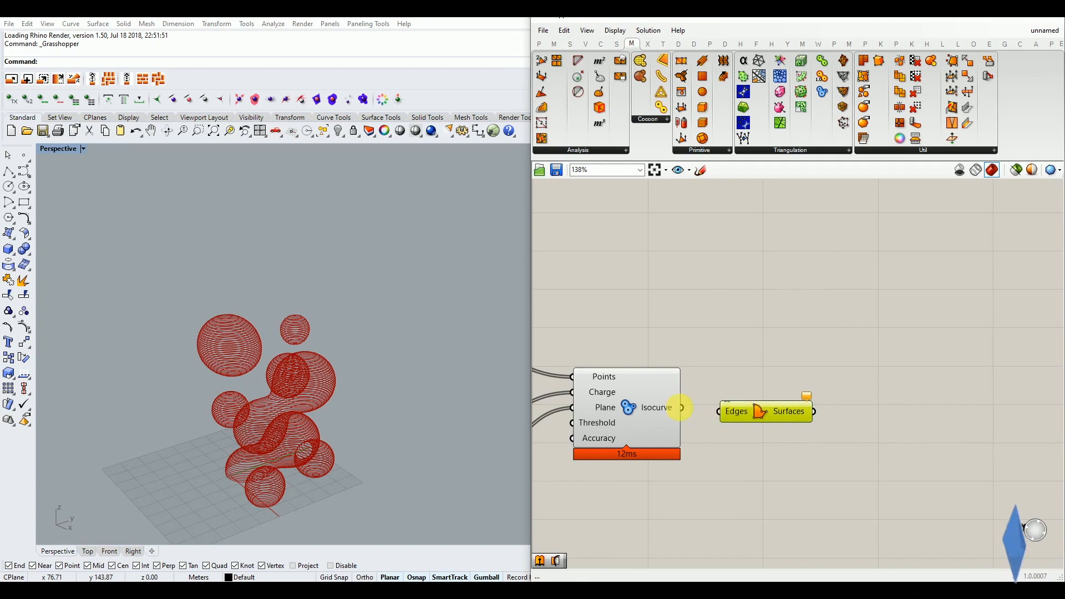
drag(716, 411, 720, 412)
click(701, 436)
Examine the filled section surfaces in the viewport and read the warning on the Boundary Surfaces component.
click(278, 422)
scroll(222, 344, up, 6)
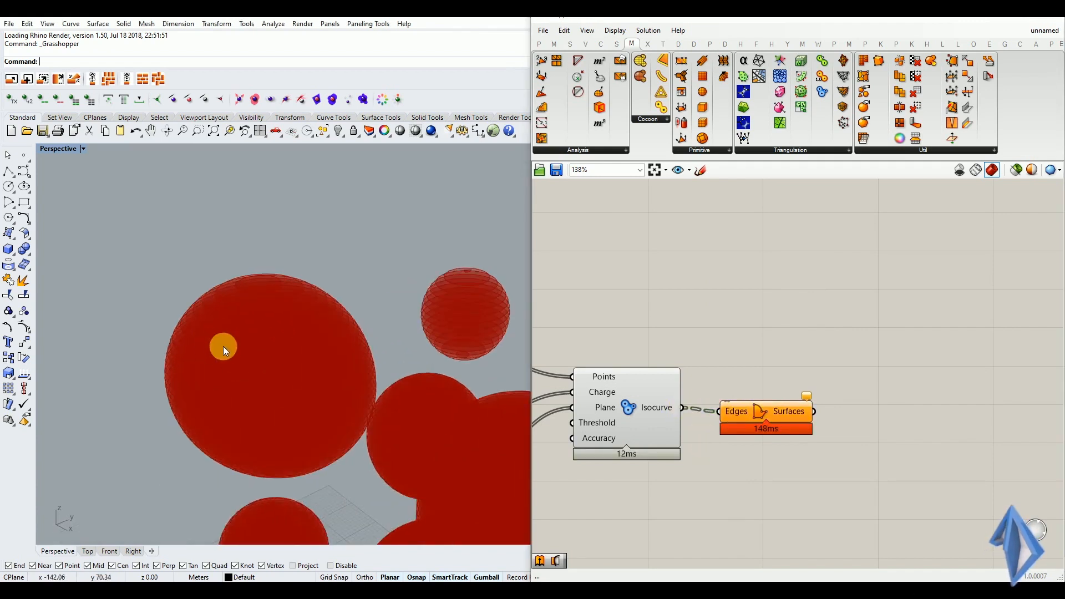
mouse_move(238, 368)
right_down()
mouse_move(219, 315)
mouse_move(237, 350)
mouse_move(244, 331)
mouse_move(246, 360)
mouse_move(235, 349)
right_up()
scroll(218, 311, down, 5)
scroll(228, 359, up, 4)
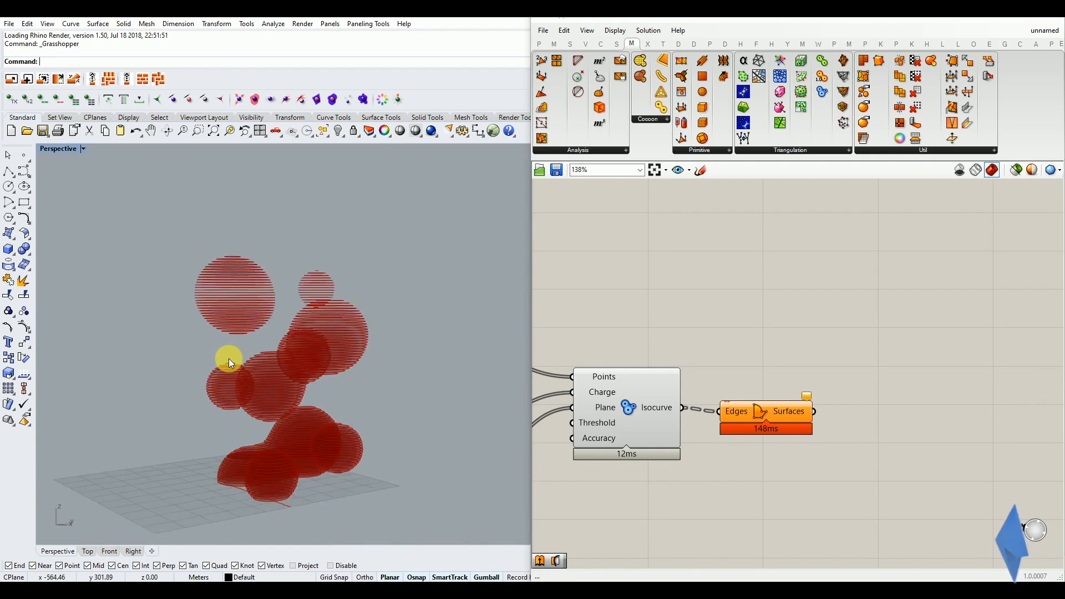
scroll(821, 403, up, 4)
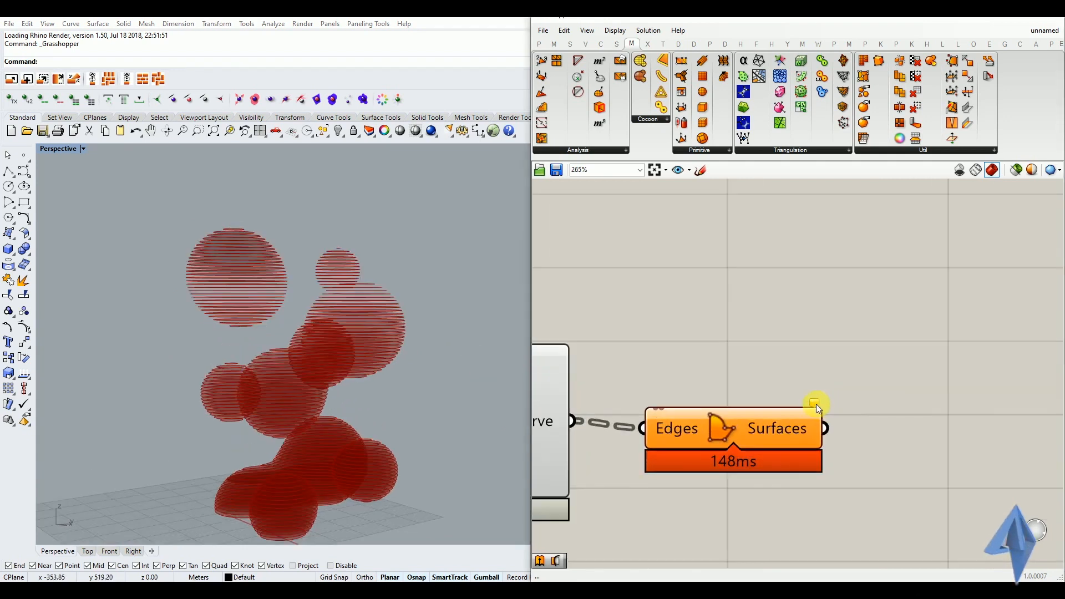
mouse_move(817, 404)
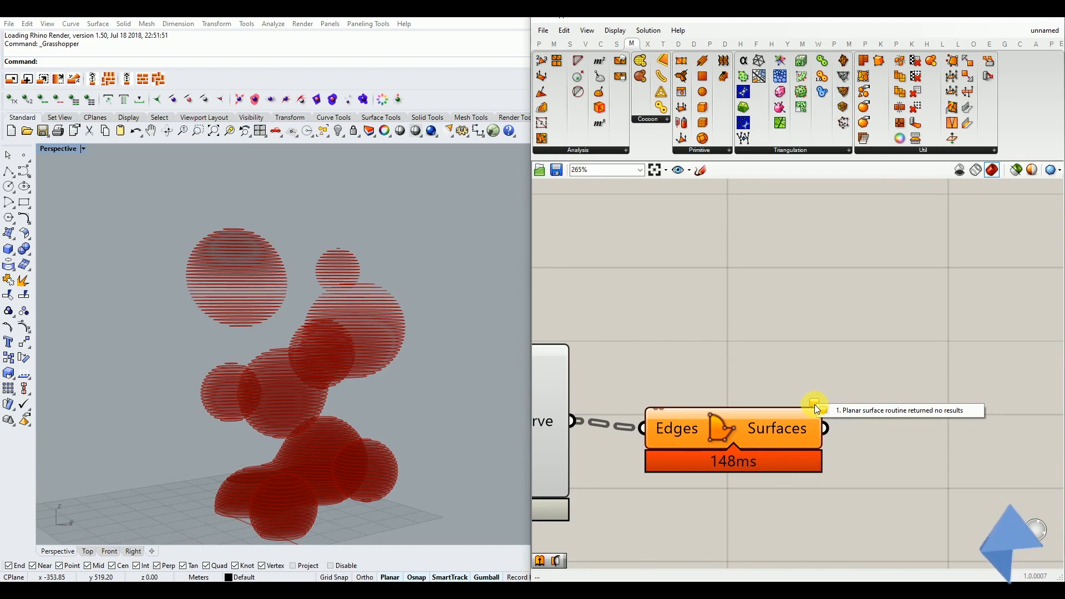
Inspect the uppermost section surfaces of the large sphere up close, and look over the whole stack.
scroll(324, 358, up, 3)
scroll(227, 233, up, 6)
right_drag(227, 245, 236, 272)
scroll(245, 276, up, 5)
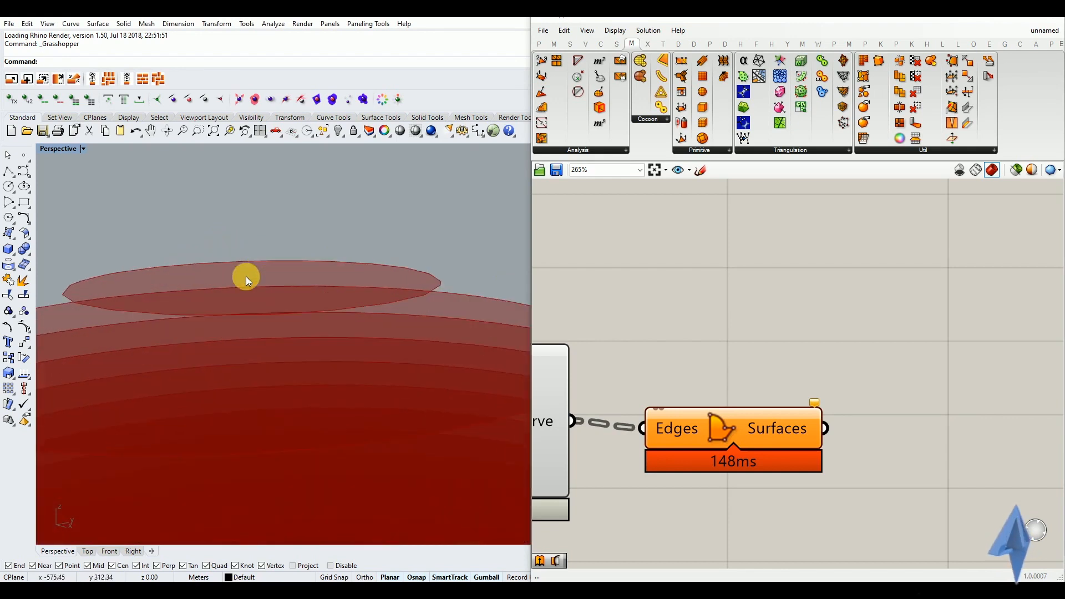
scroll(251, 282, down, 3)
scroll(256, 265, down, 10)
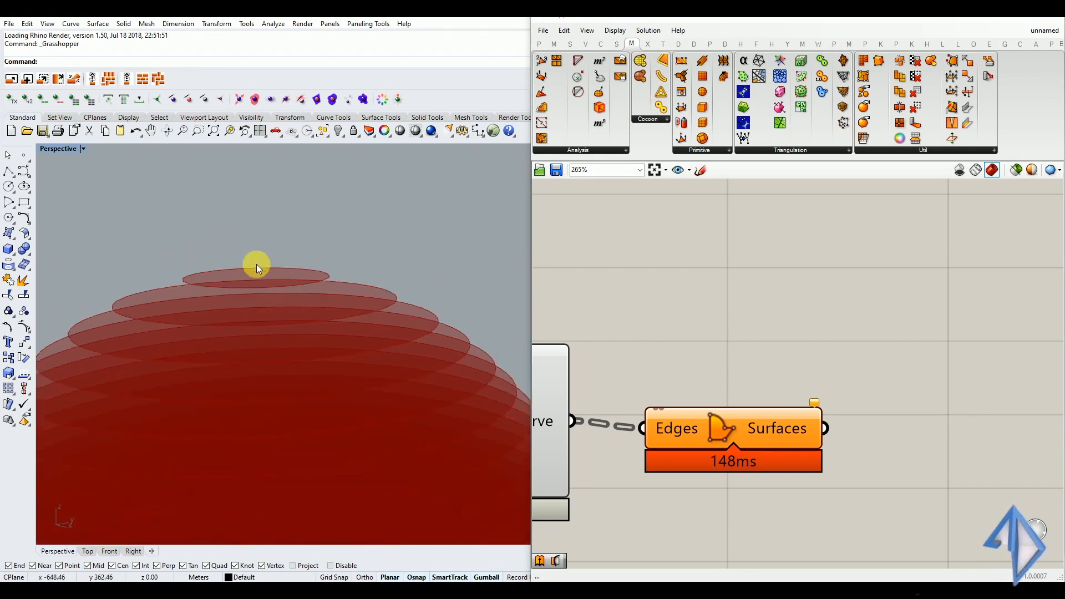
right_drag(309, 361, 290, 383)
scroll(305, 392, up, 6)
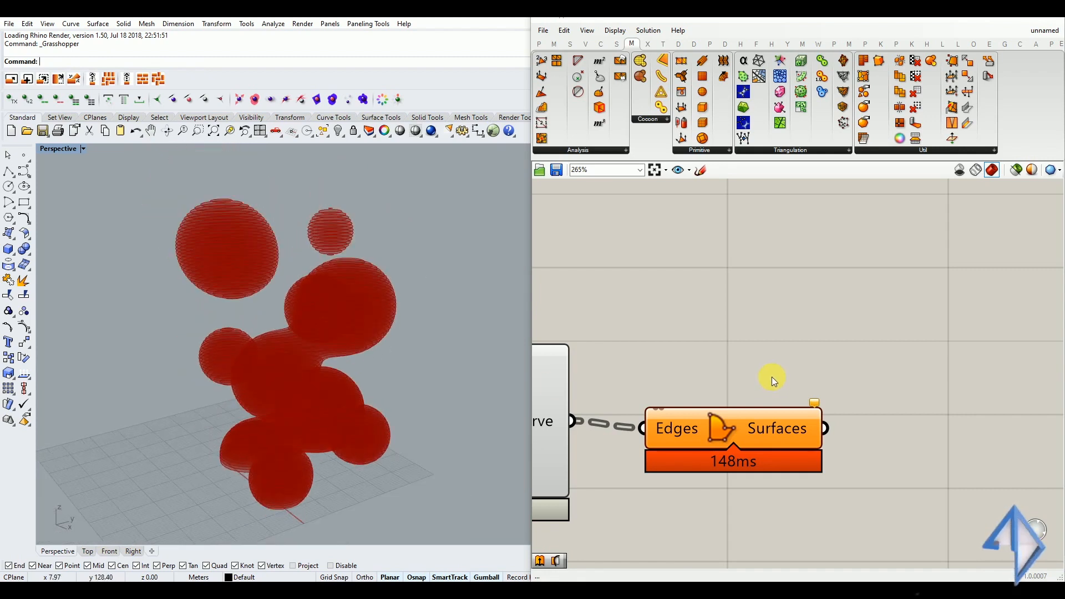
Move the Boundary Surfaces component farther from the metaball component and place an Extrude component after it.
drag(720, 425, 761, 414)
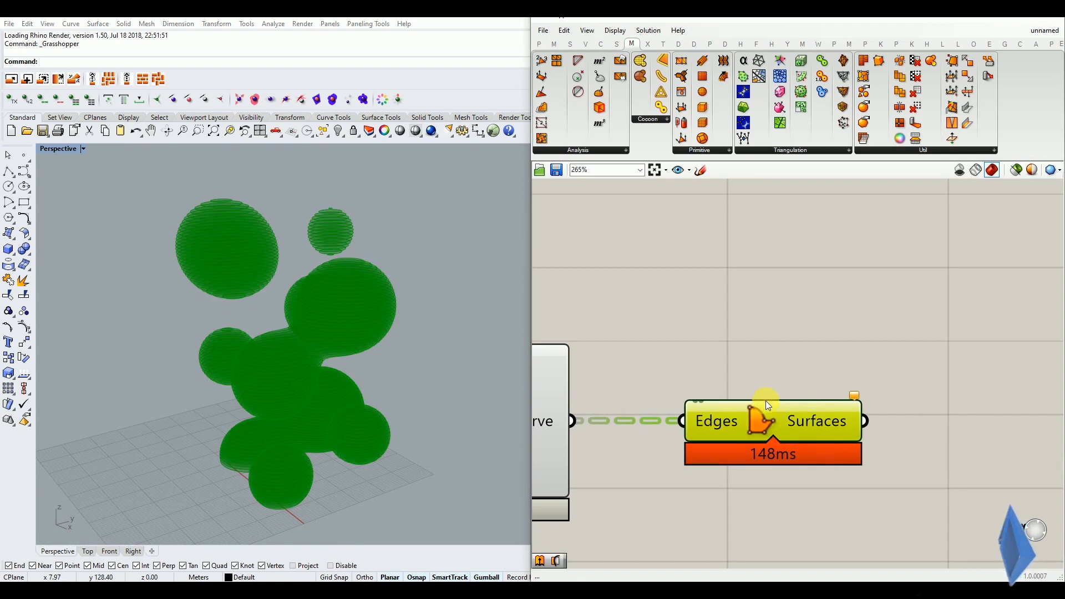
click(852, 442)
scroll(805, 378, down, 2)
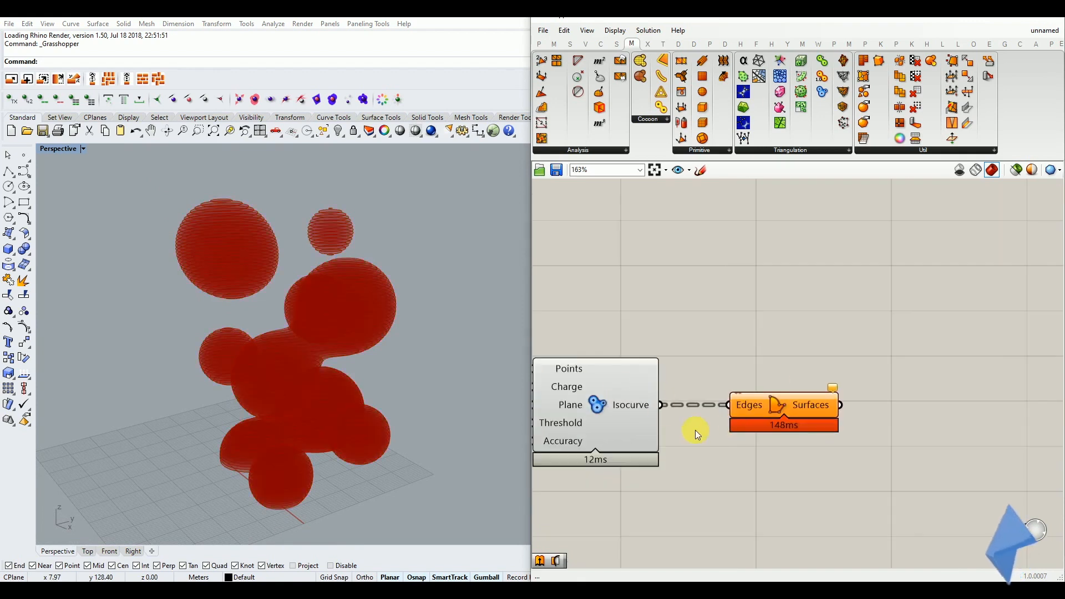
scroll(804, 411, up, 1)
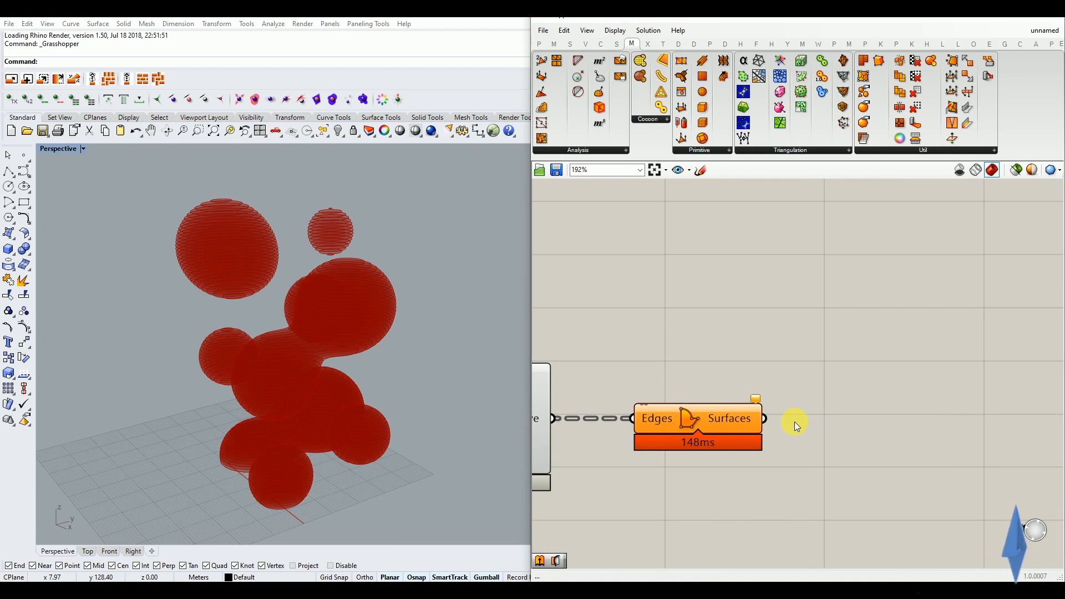
double_click(854, 422)
text(extrude)
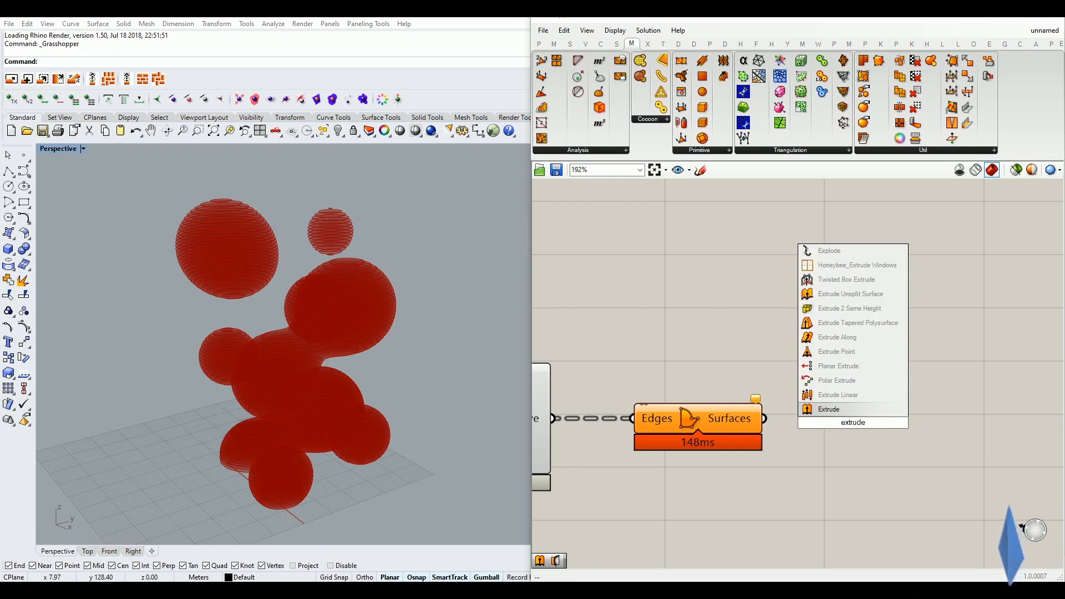
click(850, 411)
drag(852, 416, 934, 448)
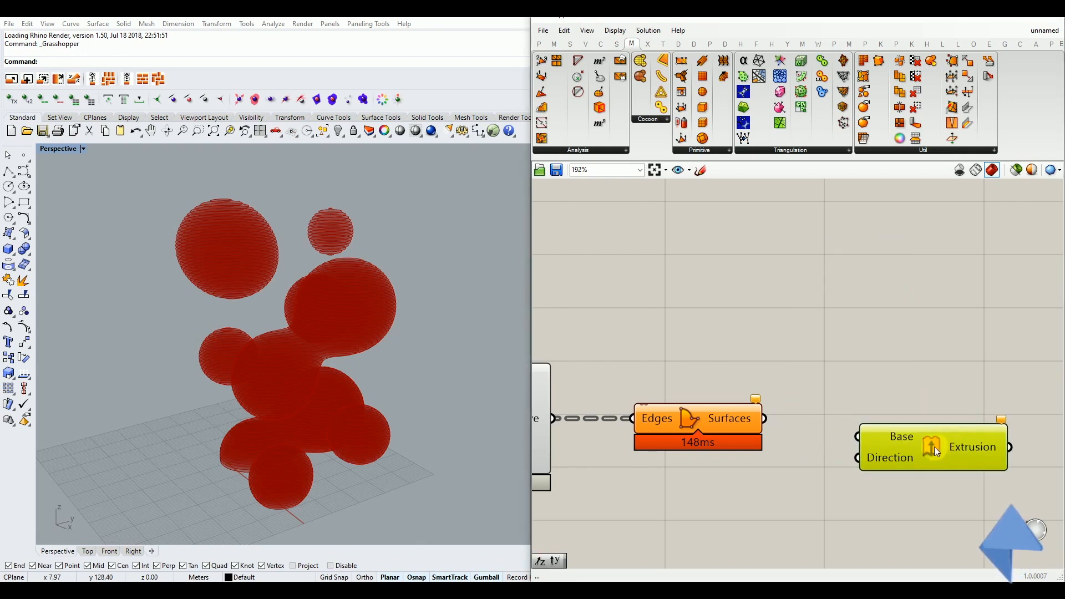
Add a Unit Z vector below Boundary Surfaces and connect it to the Extrude component's Direction.
double_click(781, 511)
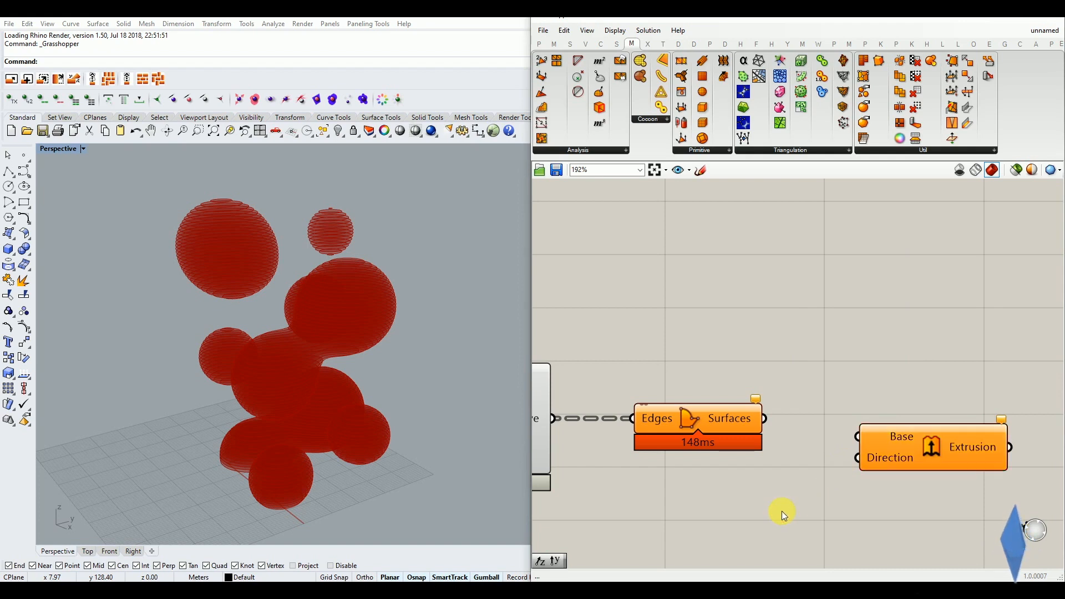
text(z)
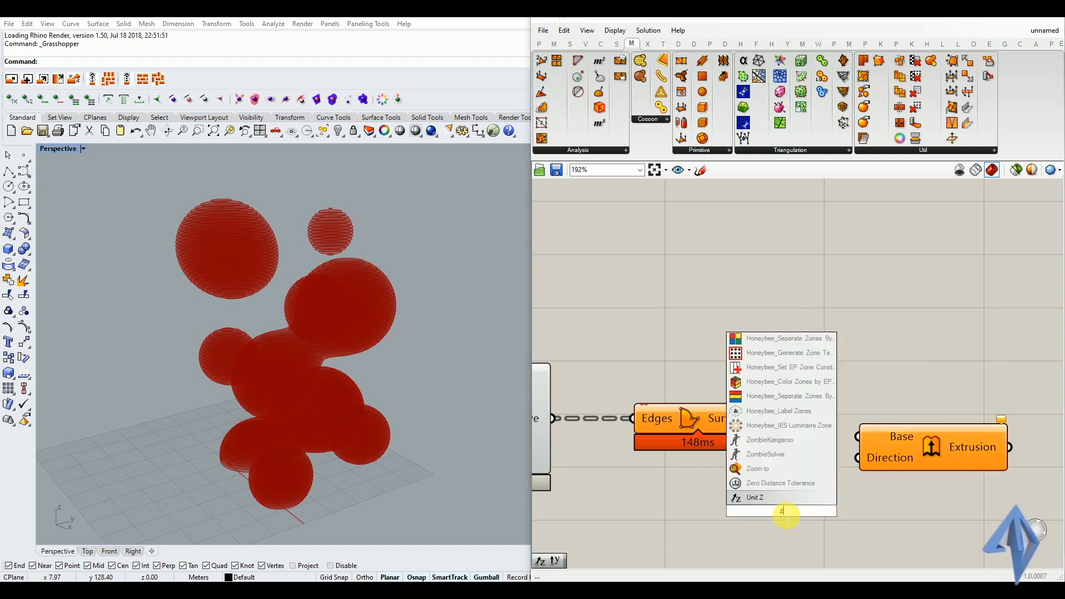
click(761, 498)
drag(765, 506, 752, 494)
drag(832, 496, 859, 471)
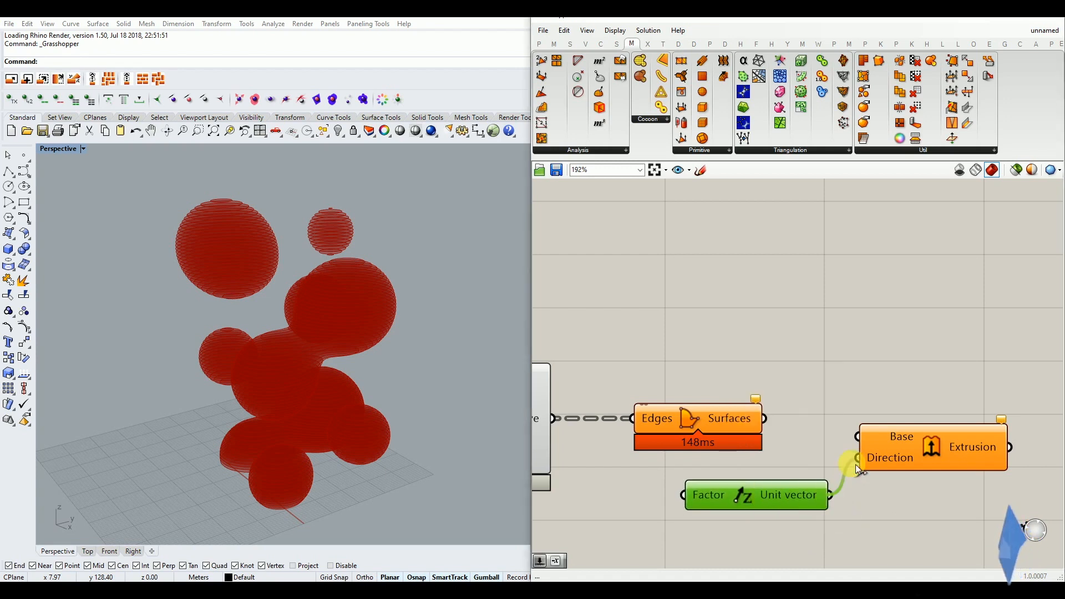
Create a number slider with value 0.50 and connect it to the new Unit Z vector's Factor.
scroll(877, 503, down, 3)
scroll(747, 523, up, 2)
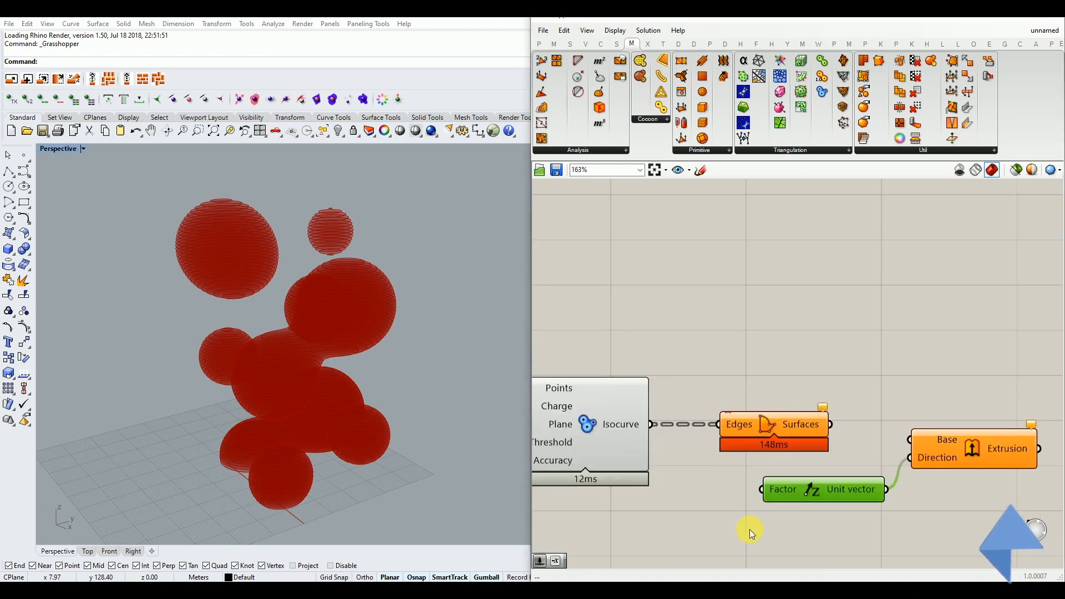
double_click(741, 534)
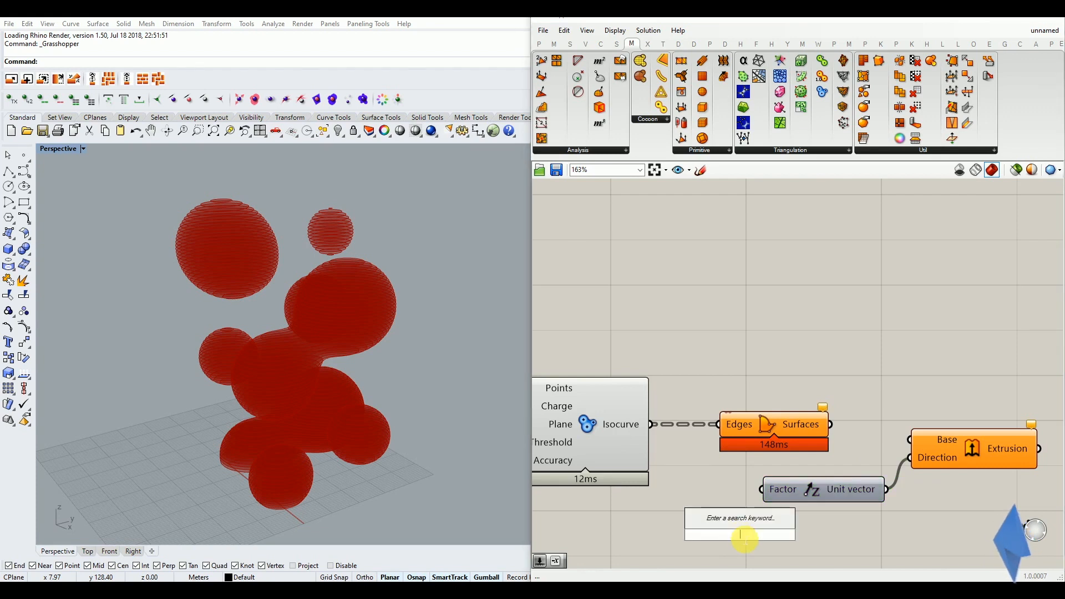
text(0.50)
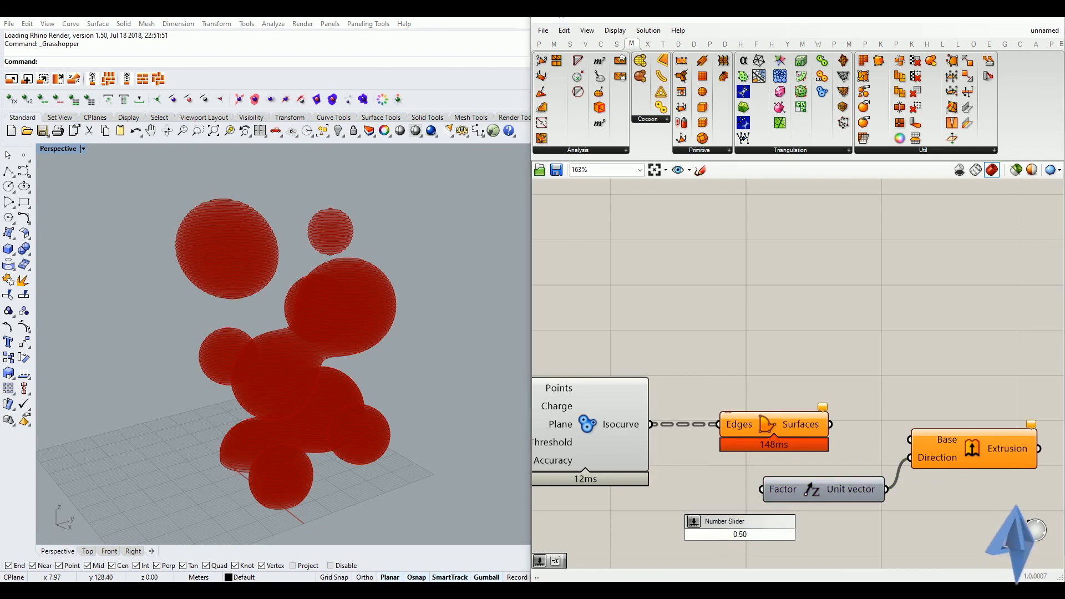
click(740, 535)
drag(651, 523, 636, 515)
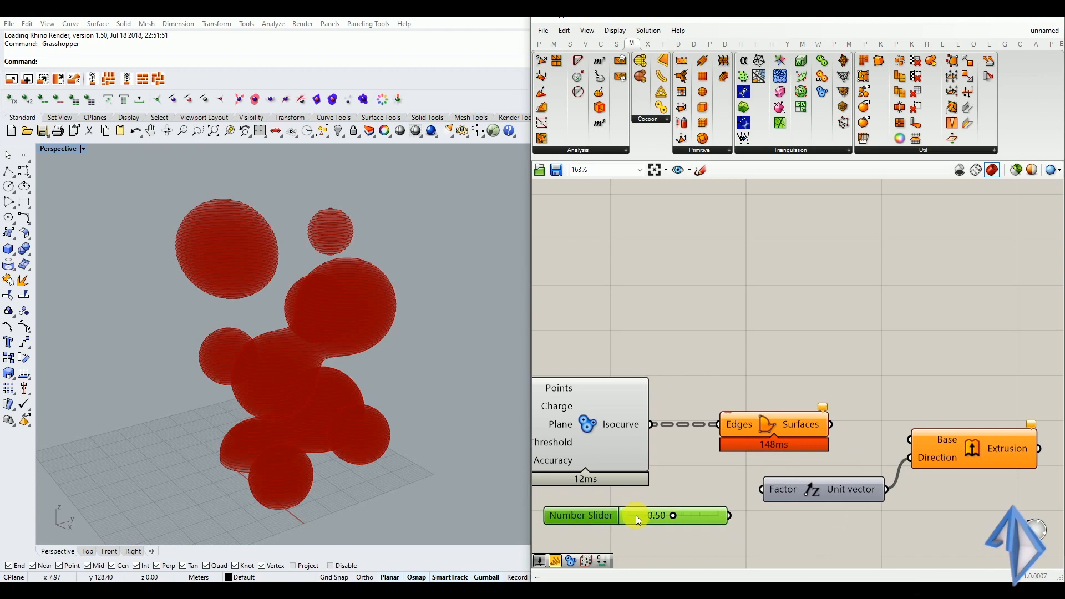
drag(729, 516, 782, 492)
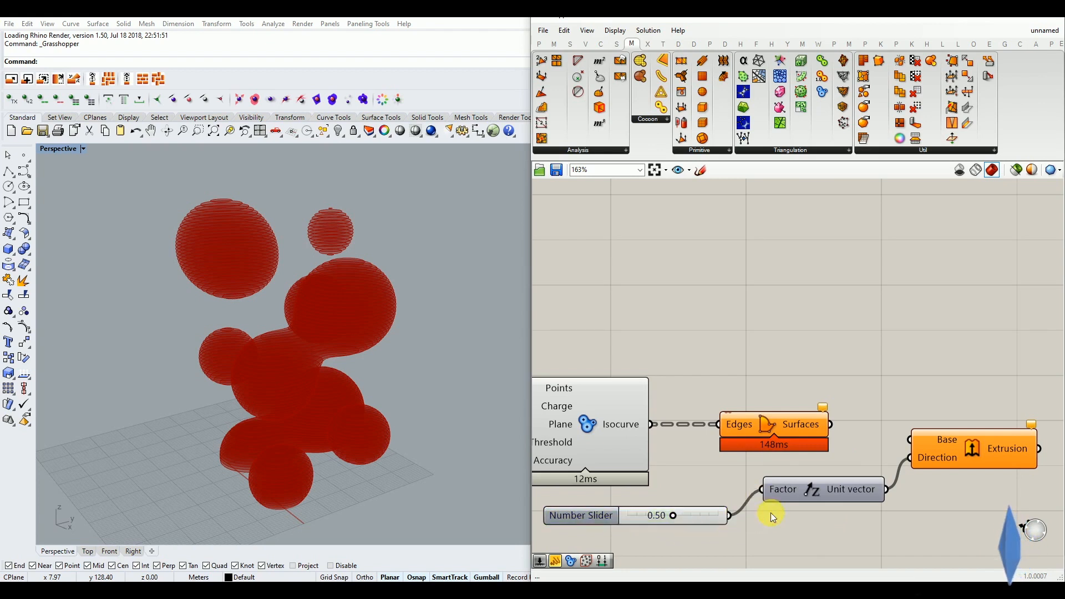
Connect the boundary surfaces to the Extrude component's Base and inspect the extruded slices in the viewport.
drag(885, 436, 910, 444)
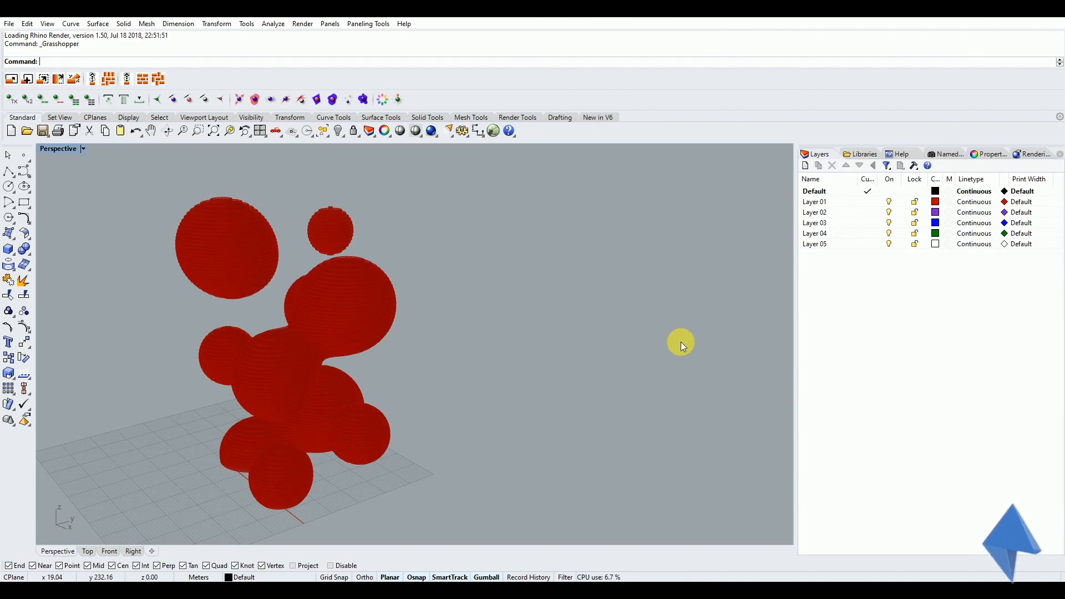
right_drag(406, 338, 449, 334)
scroll(211, 229, up, 7)
right_drag(246, 268, 886, 22)
scroll(514, 265, down, 10)
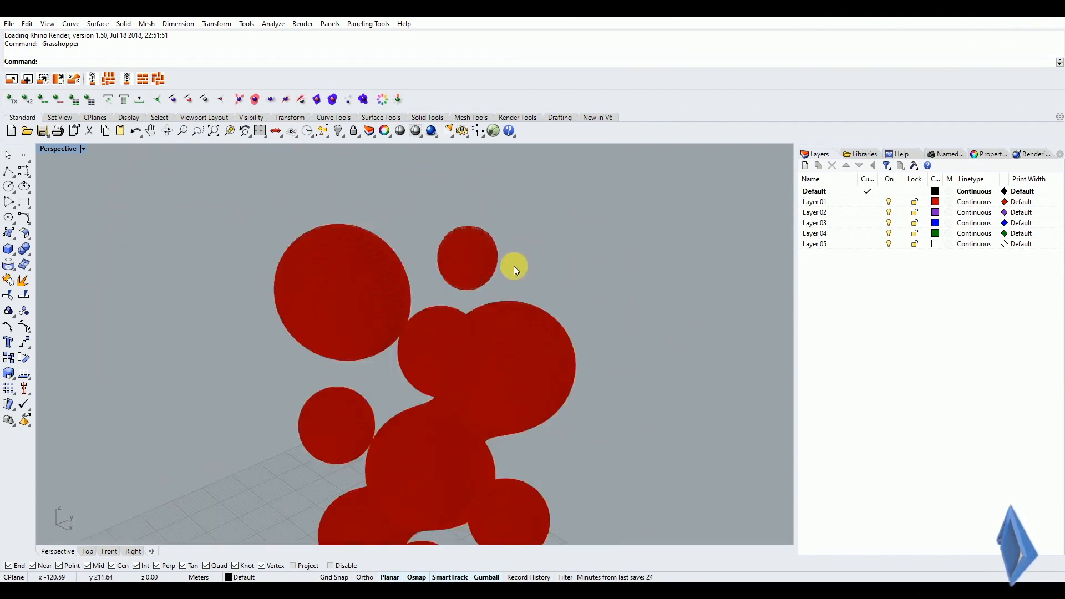
Examine the extruded metaball slices in the perspective viewport from several angles and at close range.
right_drag(526, 326, 518, 305)
scroll(518, 305, up, 5)
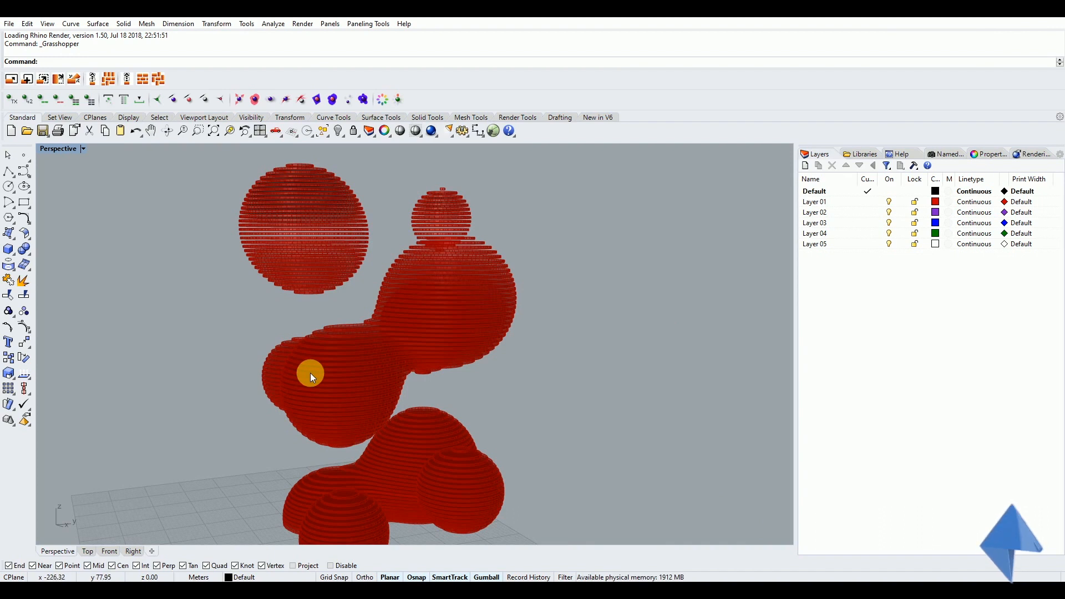
click(997, 18)
click(582, 590)
scroll(769, 291, down, 3)
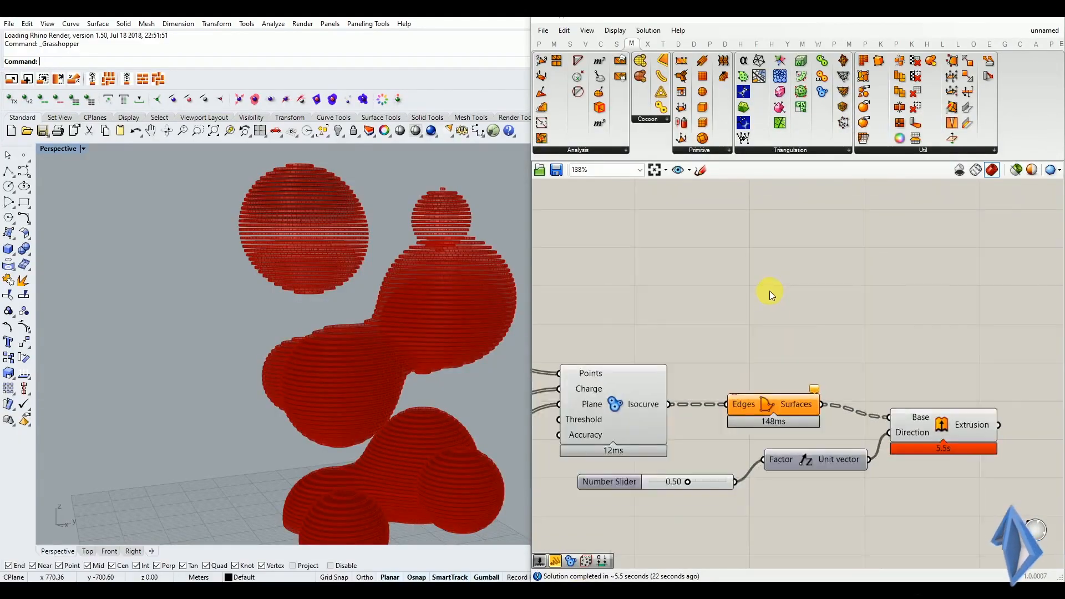
scroll(432, 332, up, 10)
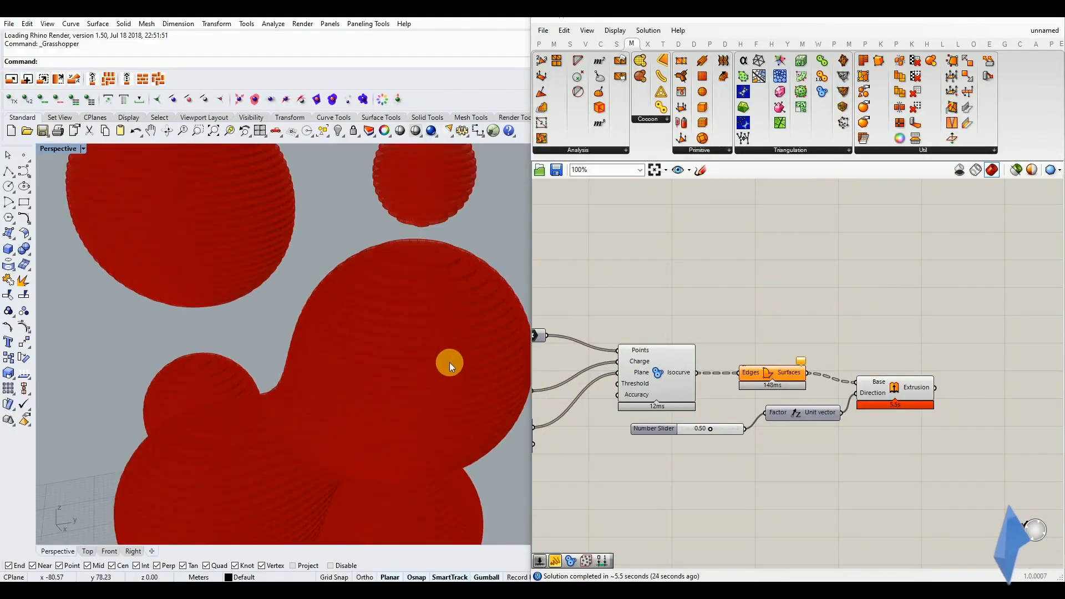
right_drag(438, 326, 438, 315)
scroll(369, 295, down, 8)
right_drag(371, 300, 392, 334)
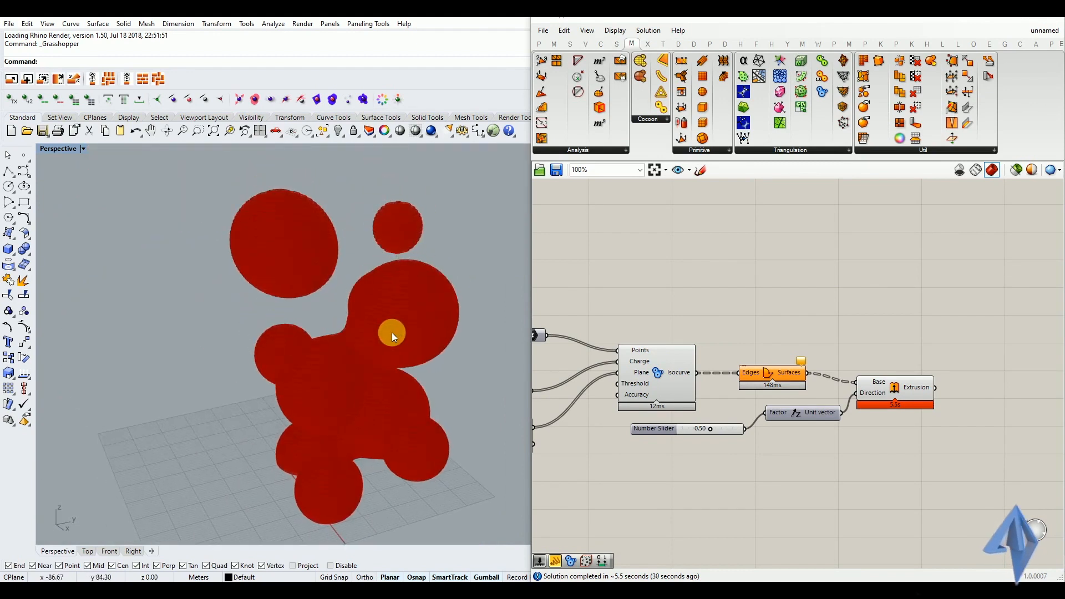
Turn off the preview of the metaball component and of the Boundary Surfaces component.
scroll(705, 370, down, 2)
click(603, 380)
middle_click(604, 380)
click(631, 333)
click(677, 338)
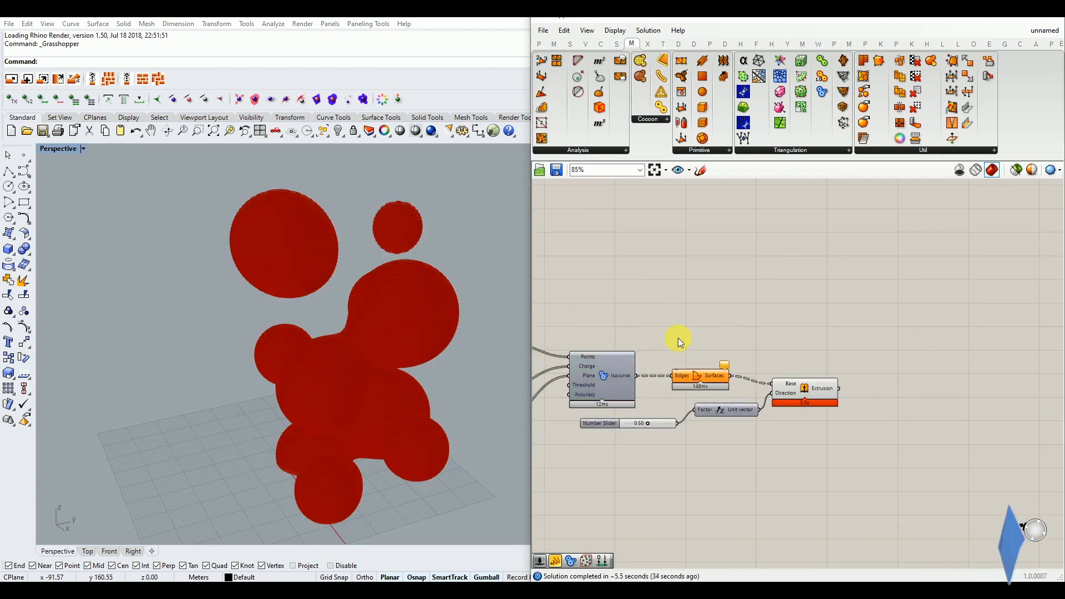
scroll(770, 376, up, 2)
click(825, 393)
click(696, 366)
click(674, 379)
middle_click(673, 377)
click(707, 340)
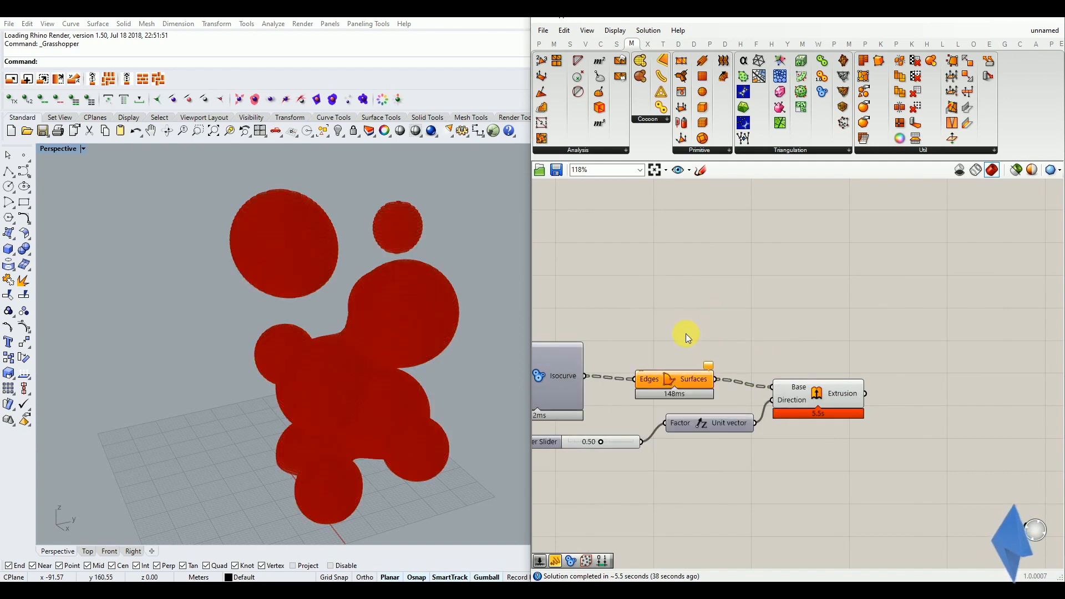
Add a Custom Preview component and place it after the Extrude component.
scroll(761, 378, up, 1)
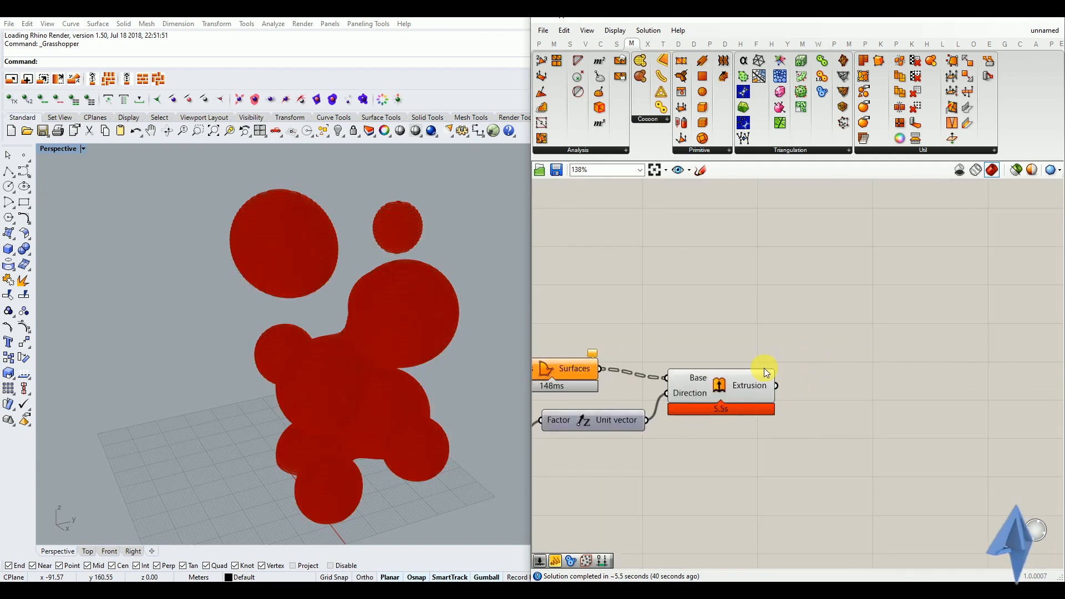
double_click(884, 354)
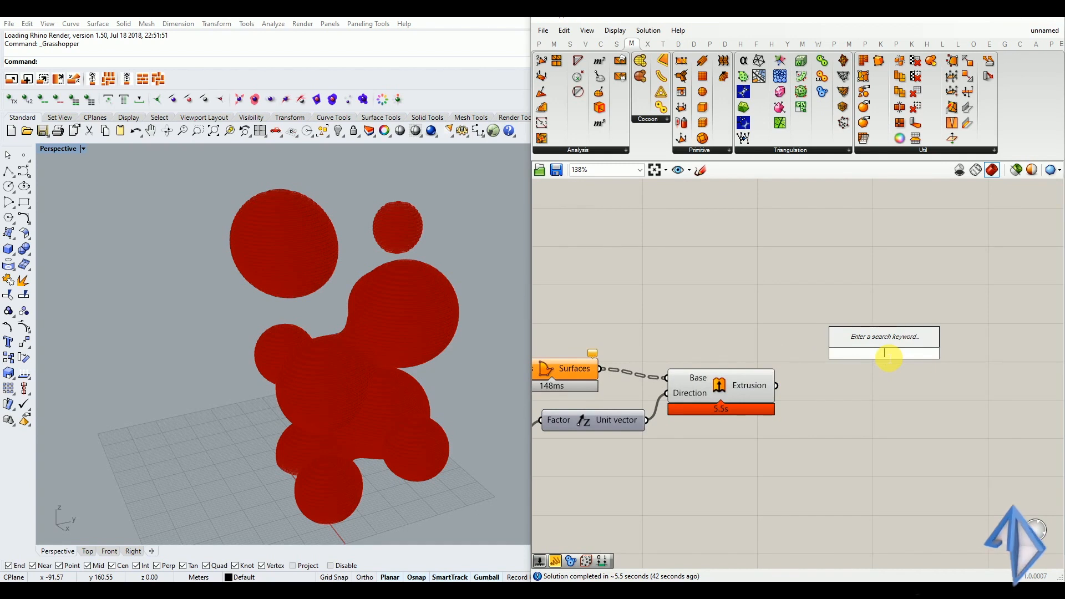
text(custom previr)
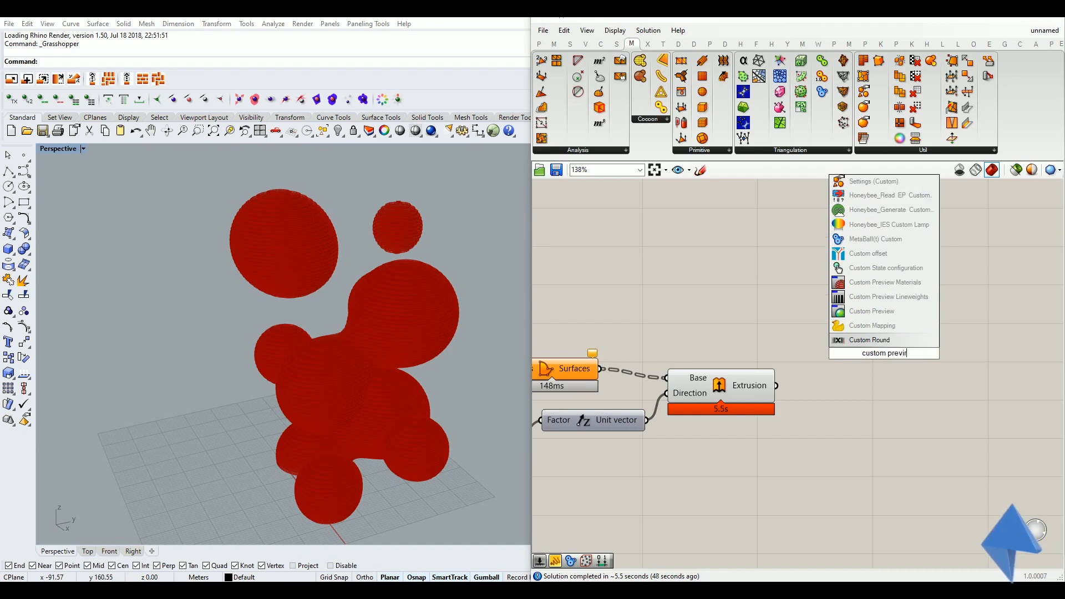
key(BackSpace)
text(ew)
click(882, 342)
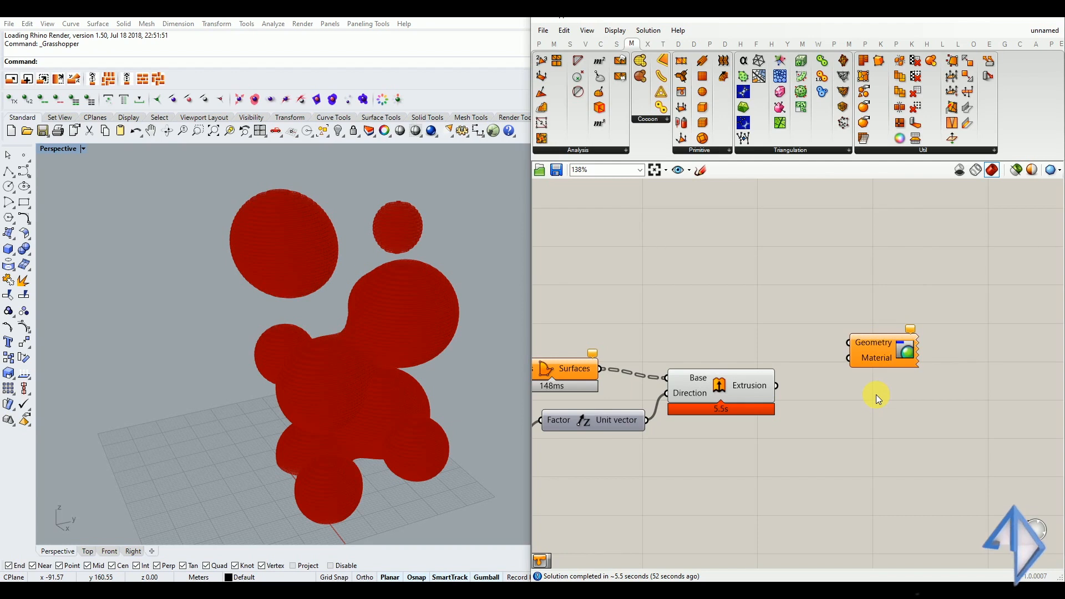
drag(873, 356, 901, 372)
Add a Colour Swatch below the Extrude component and connect it to Custom Preview's Material.
double_click(837, 431)
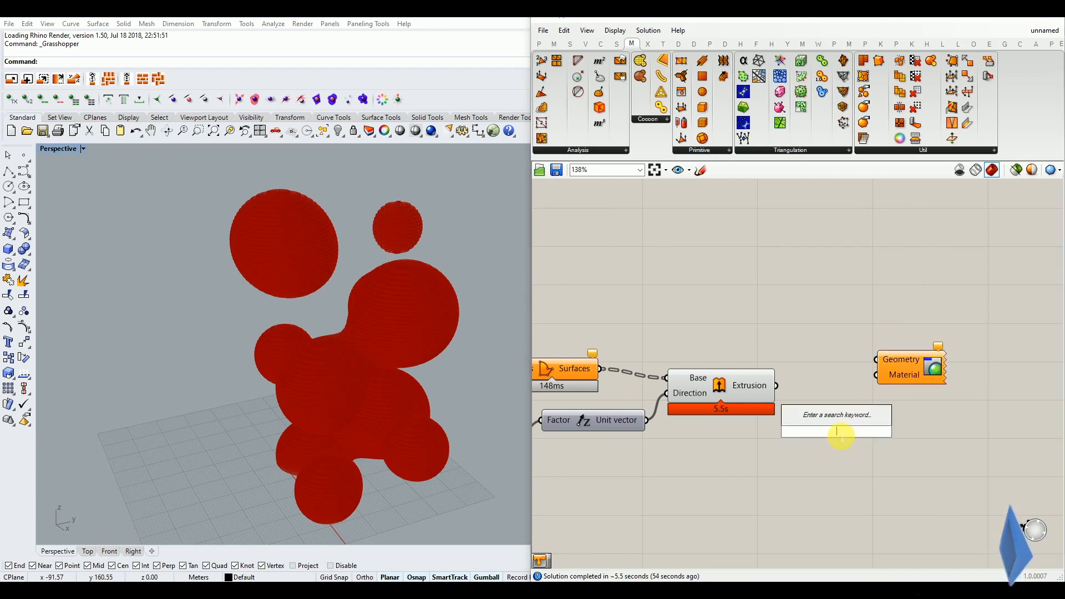
text(swatch)
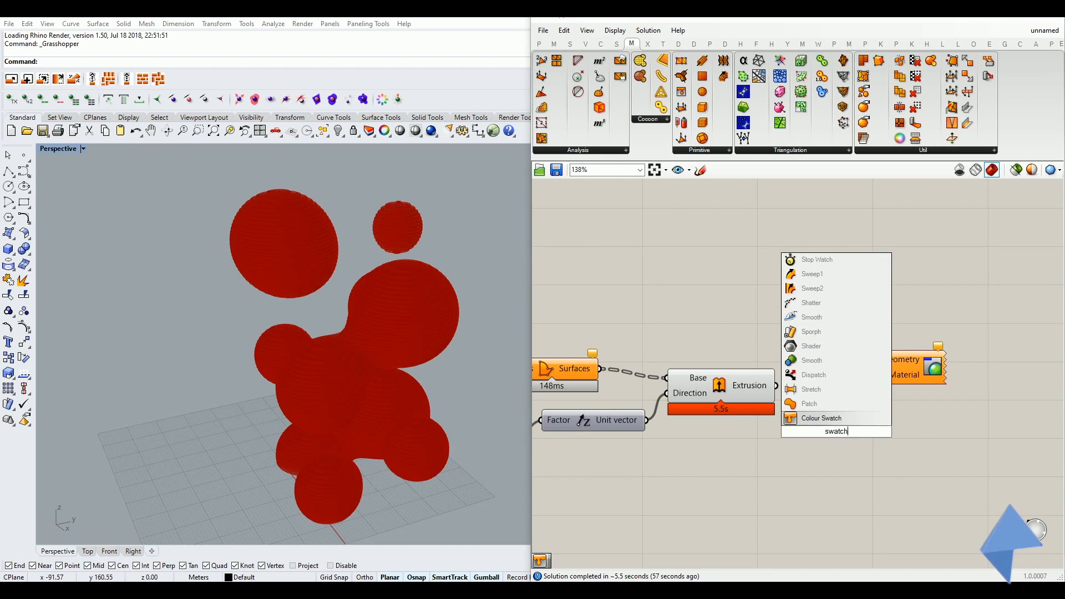
click(835, 420)
drag(835, 438, 798, 458)
mouse_move(895, 370)
mouse_down()
mouse_move(904, 437)
mouse_move(885, 443)
mouse_up()
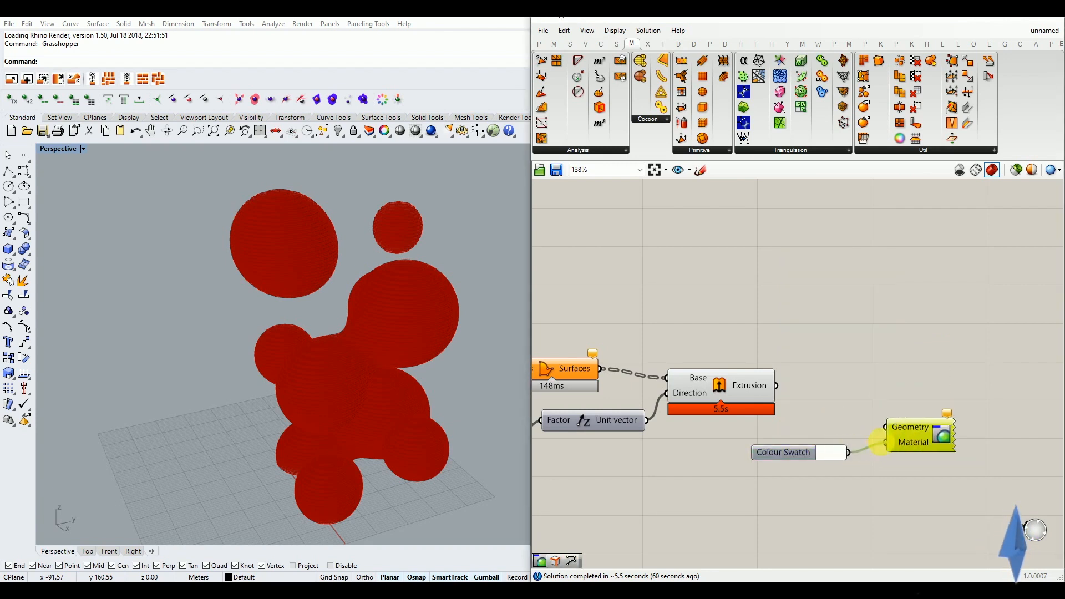
Set the colour swatch to blue and connect the Extrude output to Custom Preview's Geometry.
click(834, 456)
drag(867, 511, 897, 511)
drag(880, 423, 863, 428)
click(850, 575)
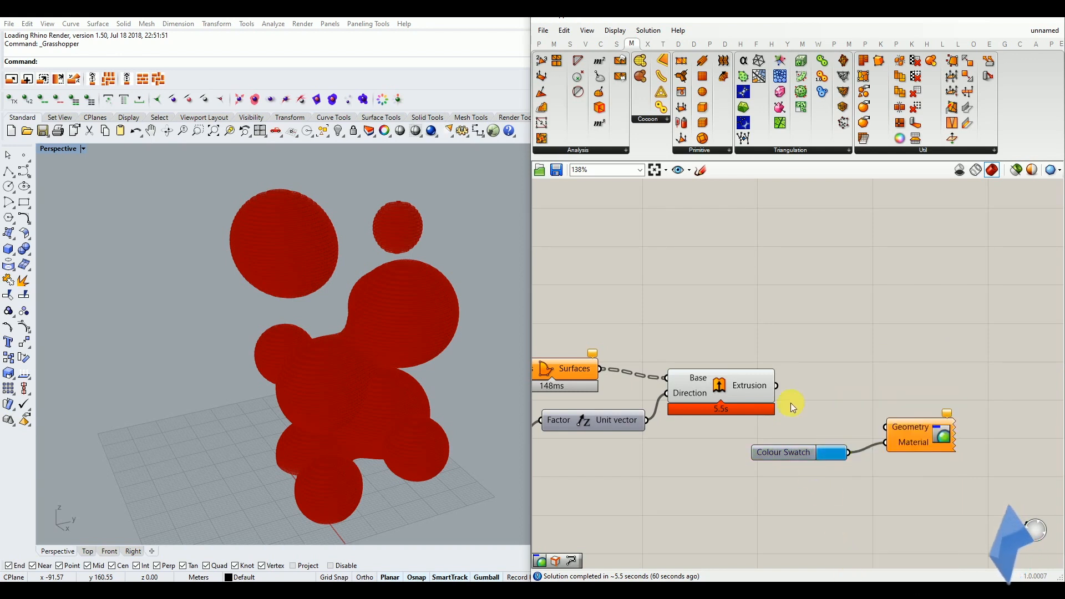
drag(873, 416, 878, 423)
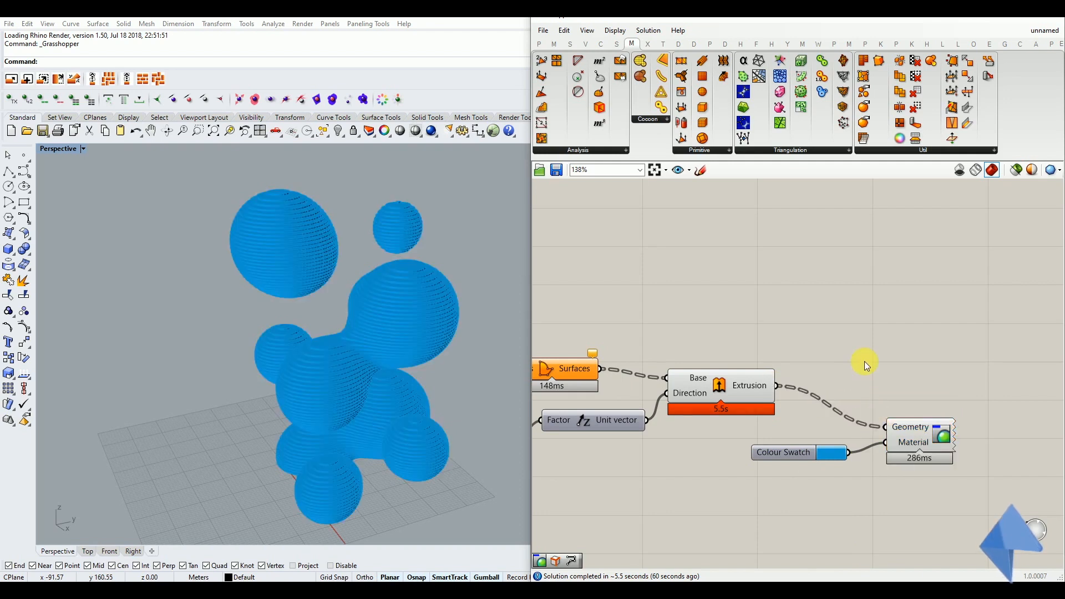
Turn off the Extrude component's preview and inspect the blue slices up close in the viewport.
mouse_move(273, 333)
right_down()
mouse_move(295, 362)
mouse_move(280, 352)
right_up()
click(724, 381)
middle_click(724, 382)
click(759, 350)
click(704, 339)
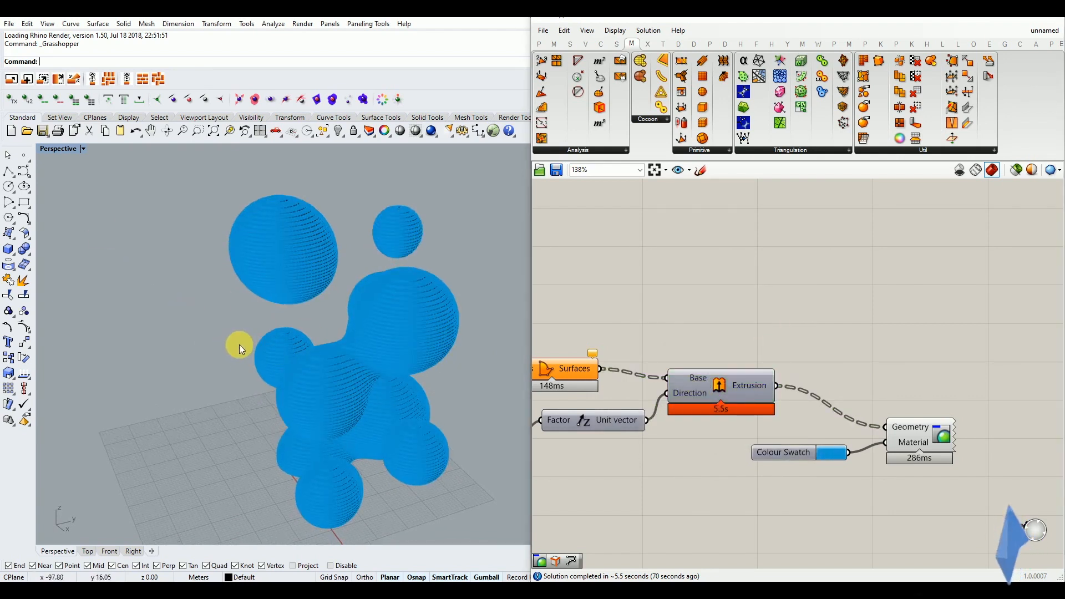
scroll(382, 350, up, 10)
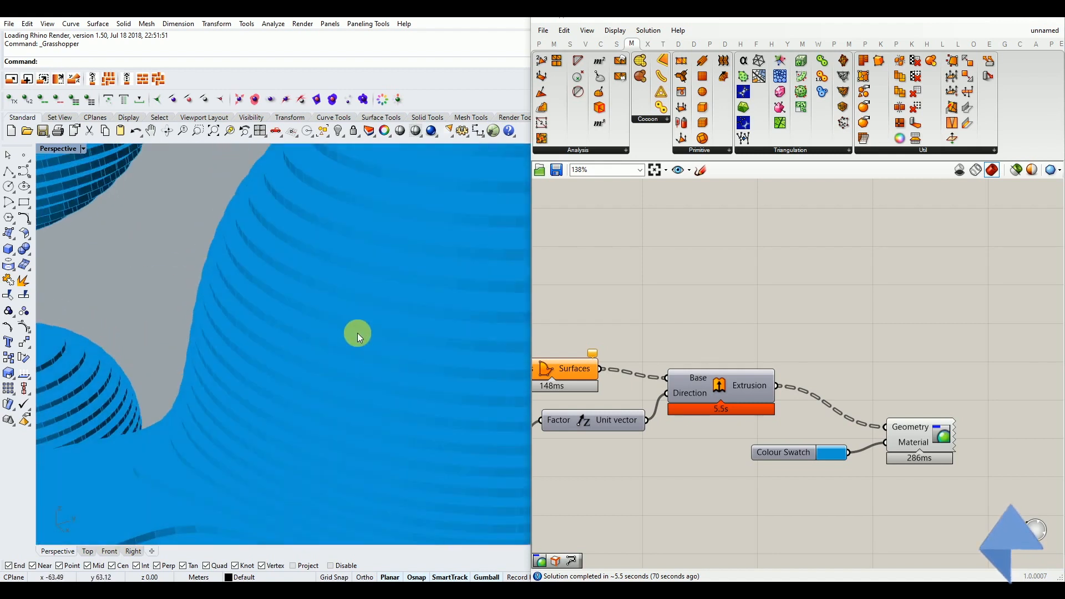
scroll(359, 338, down, 10)
right_drag(356, 341, 364, 350)
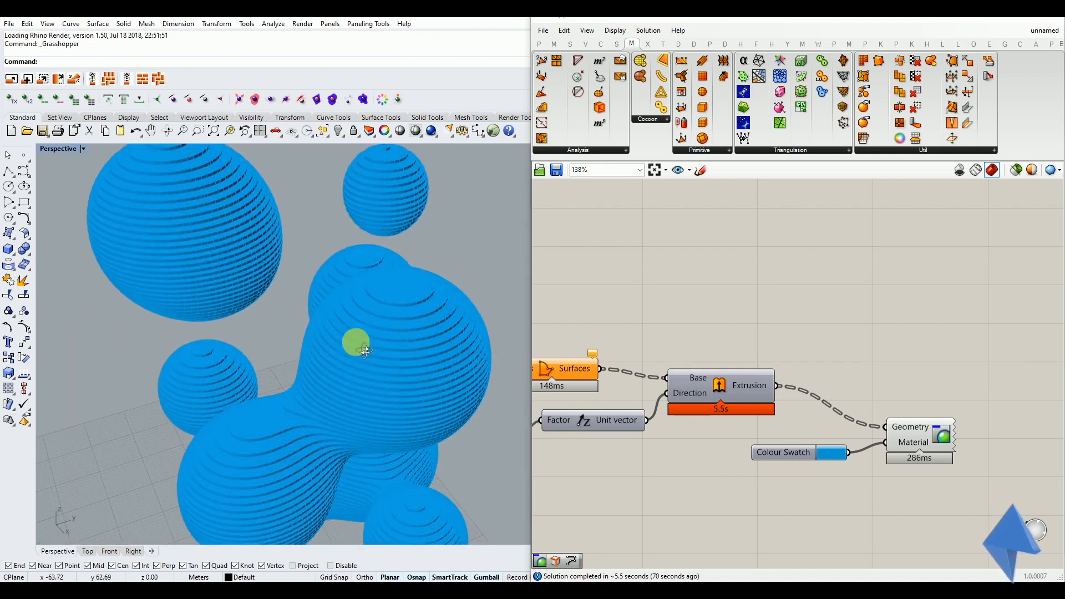
Add a Brep Wireframe component above Custom Preview, connect the Extrude output to its Brep input, and inspect the slice edges.
double_click(835, 334)
text(brep)
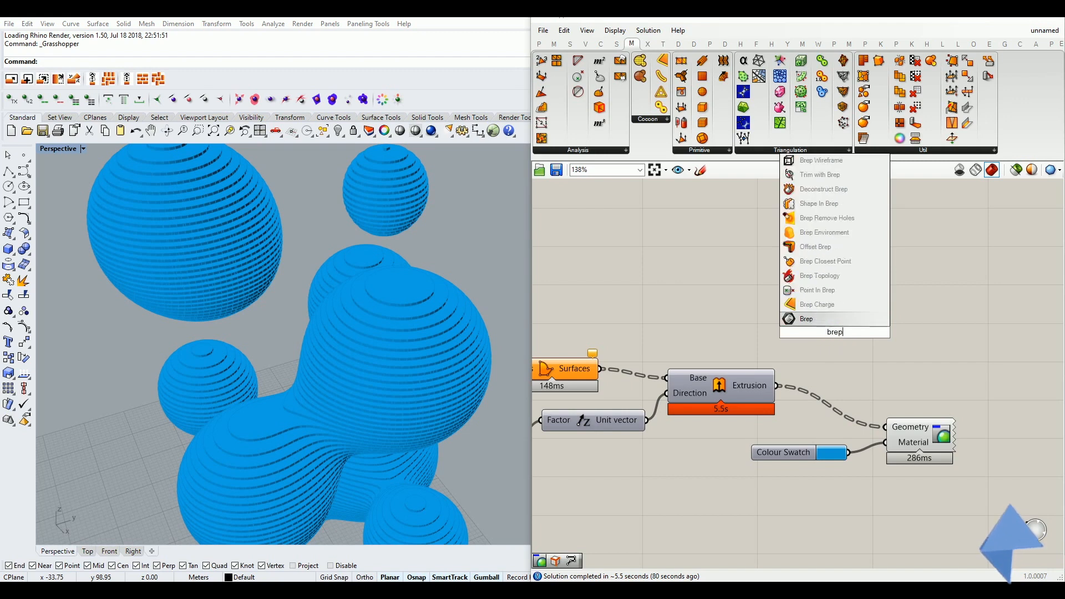
text( wire)
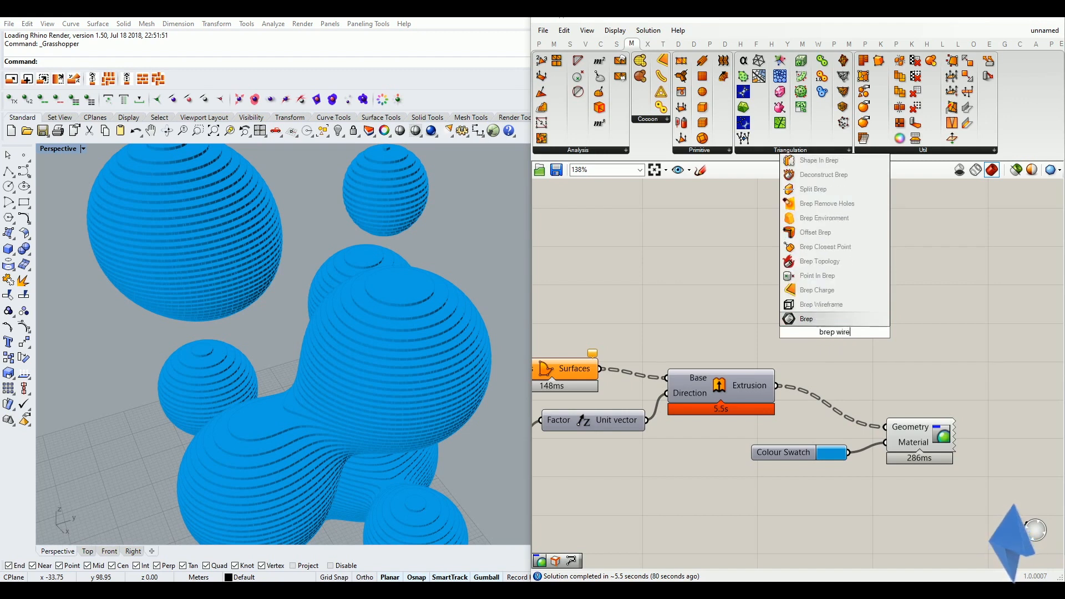
click(827, 304)
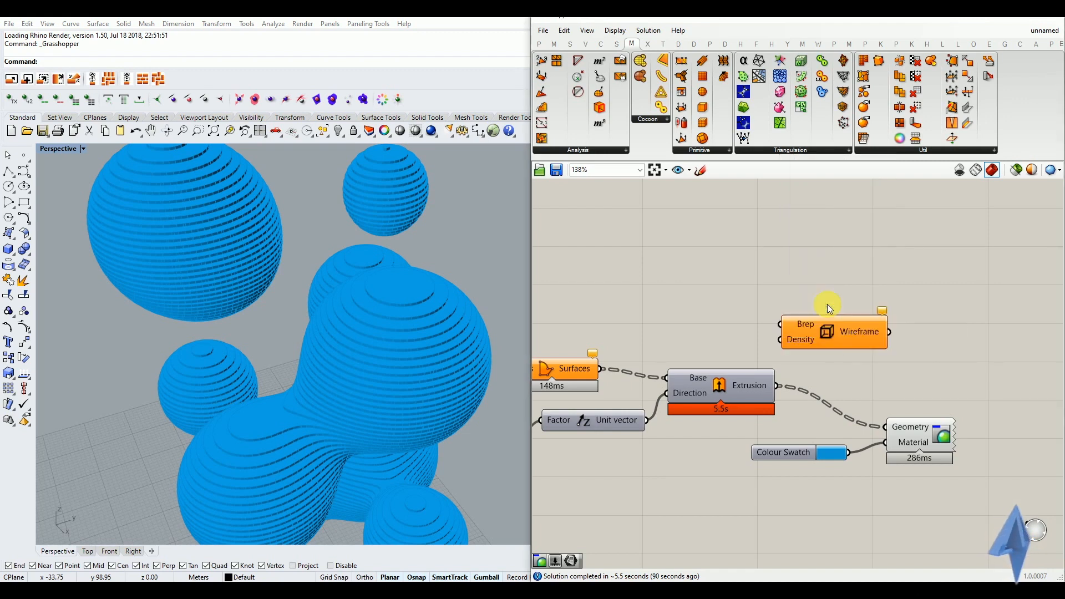
drag(835, 335, 894, 327)
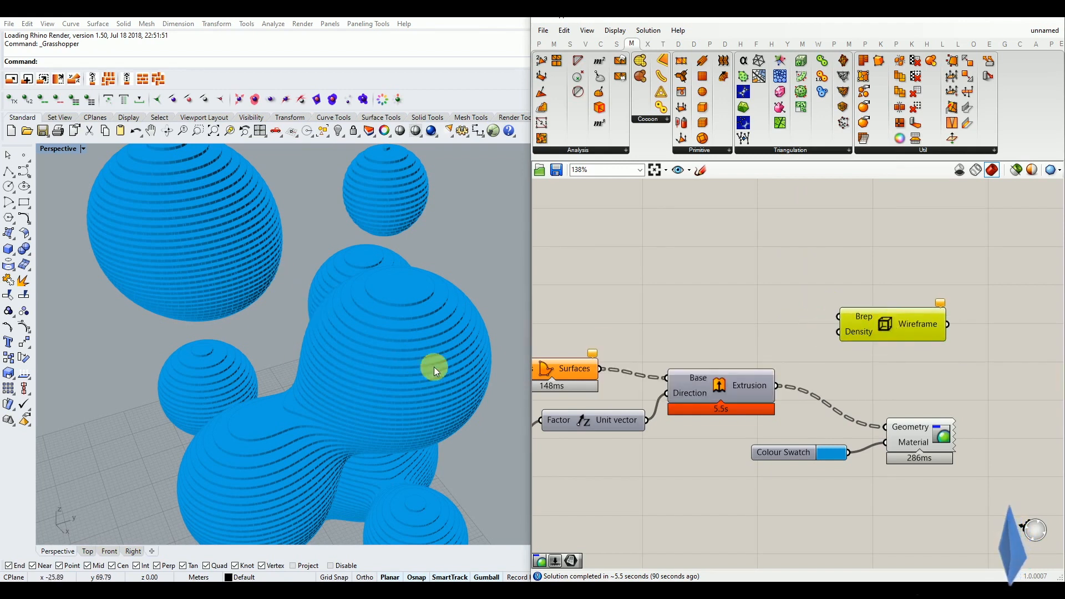
drag(811, 341, 889, 334)
click(895, 282)
right_drag(295, 366, 283, 380)
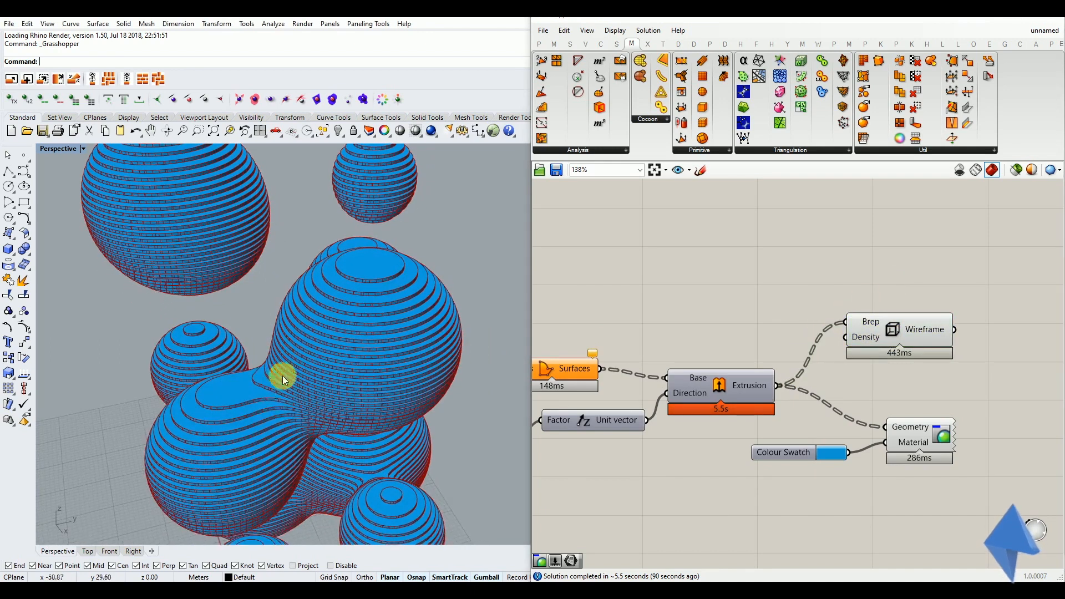
scroll(270, 411, up, 8)
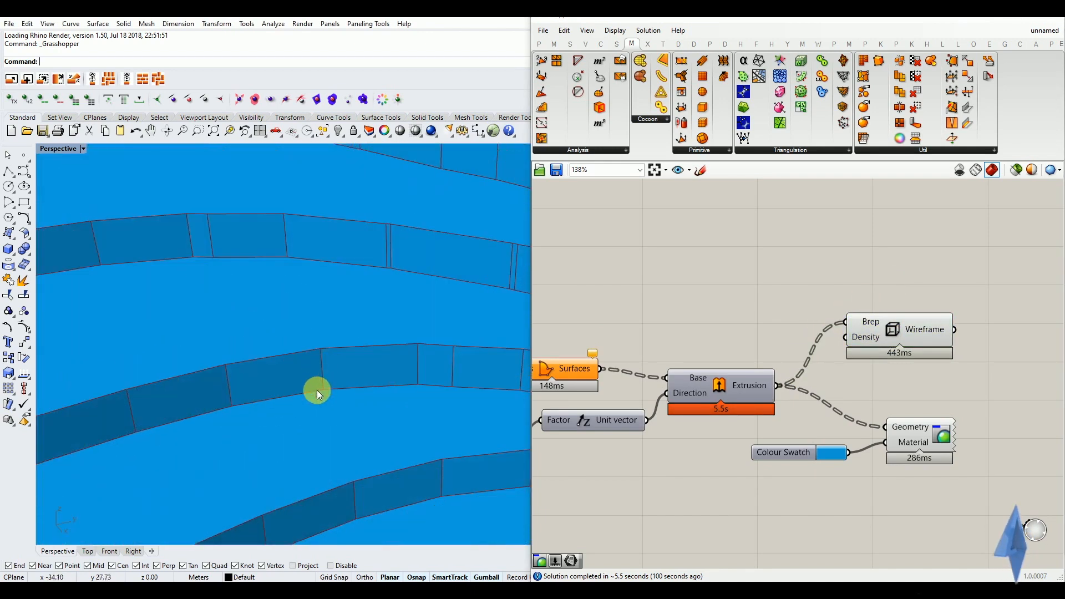
scroll(291, 392, down, 8)
Duplicate the Colour Swatch and Custom Preview pair beside Brep Wireframe and connect the Wireframe output to the copy's Geometry.
scroll(839, 364, down, 2)
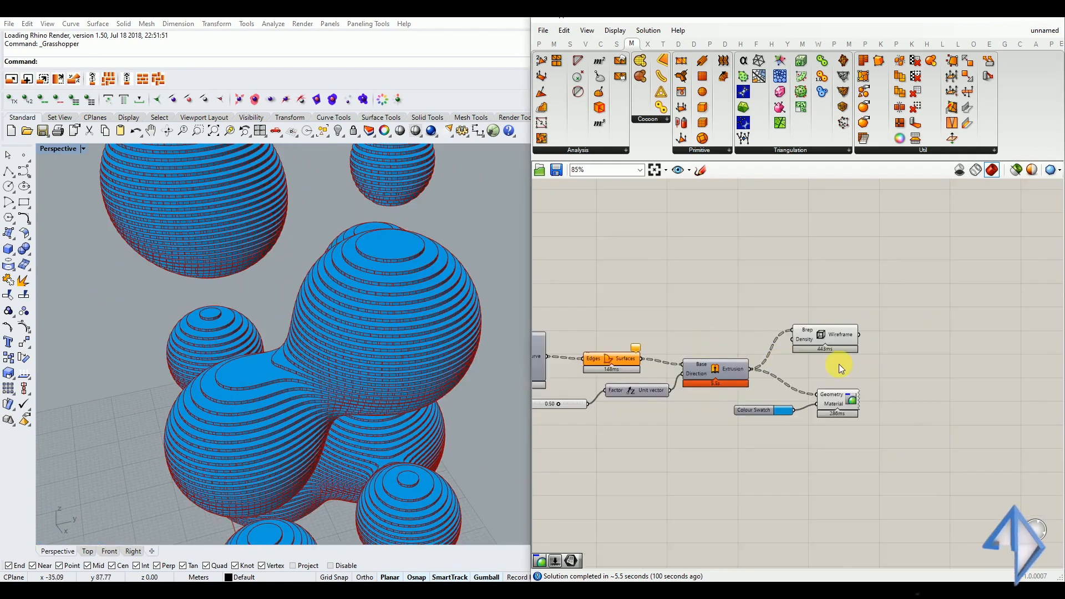
drag(882, 387, 768, 450)
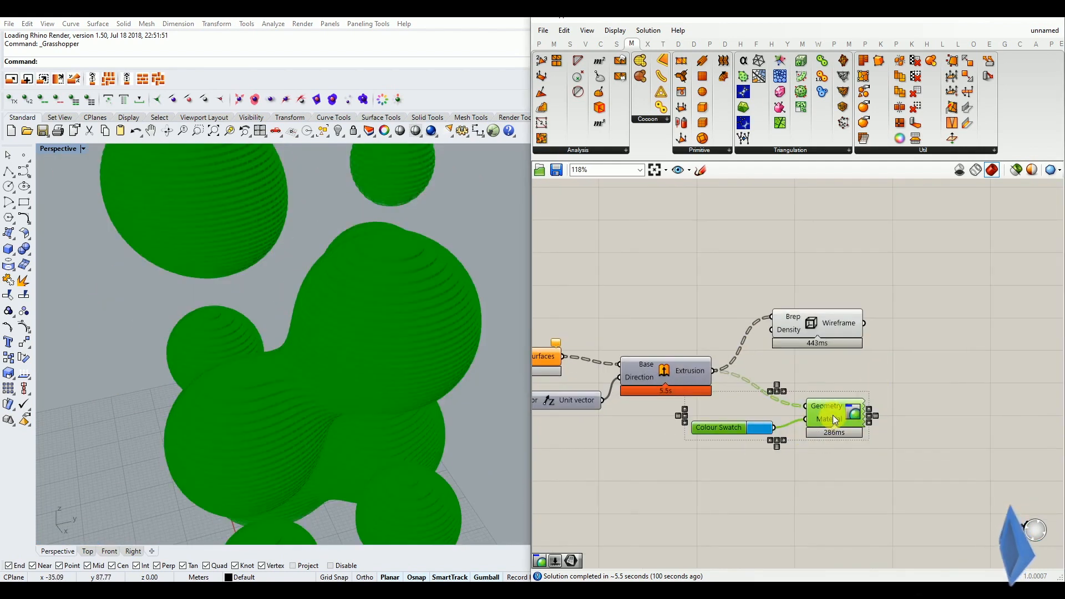
alt+drag(833, 415, 940, 333)
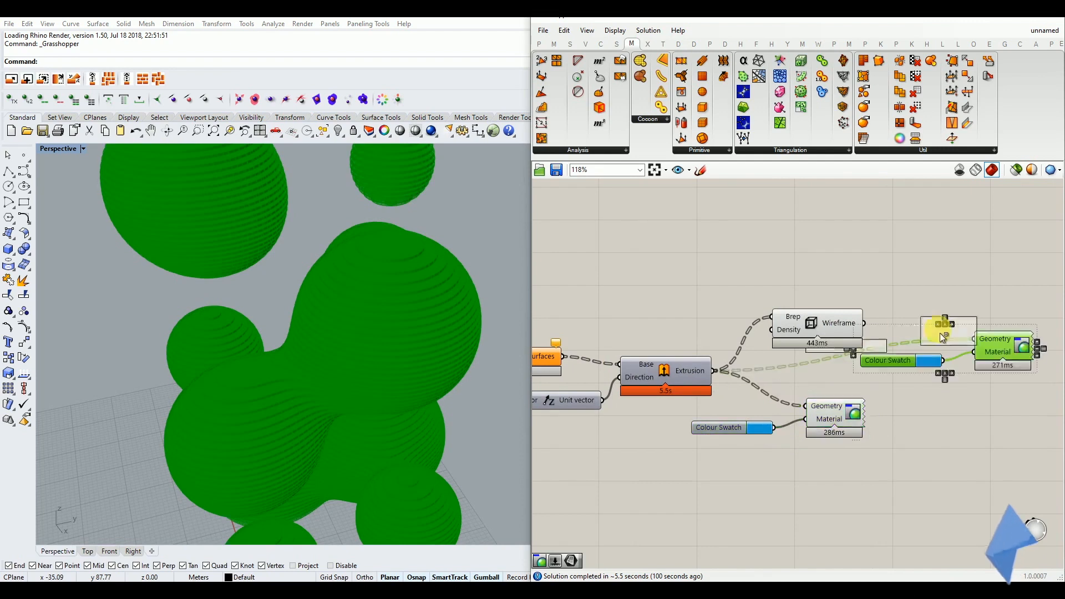
drag(868, 323, 974, 340)
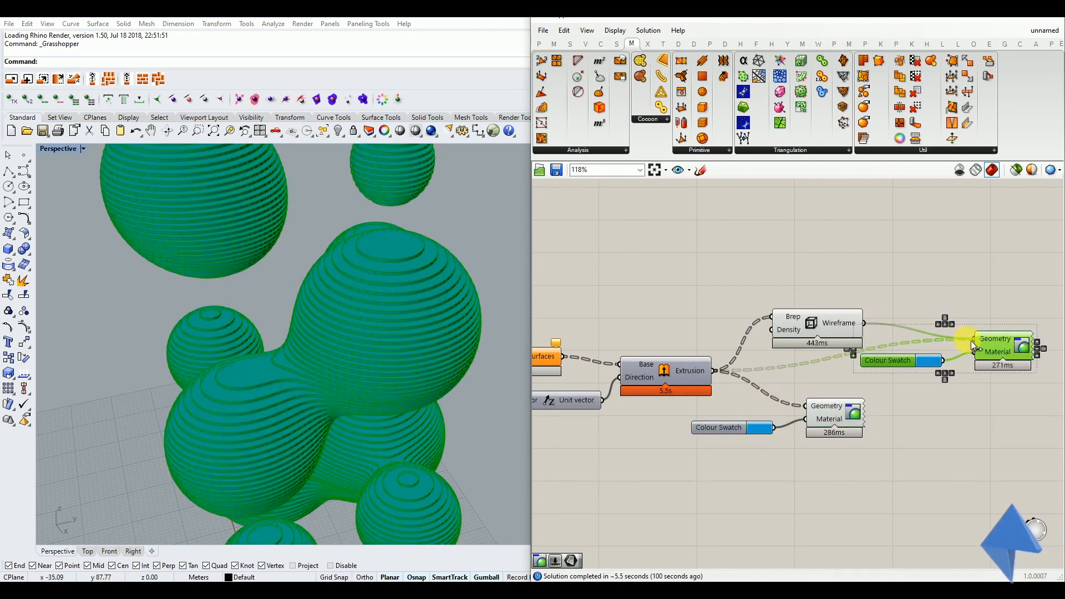
Set the copied colour swatch to black and inspect the outlined slices in the viewport.
click(926, 360)
drag(957, 392, 937, 475)
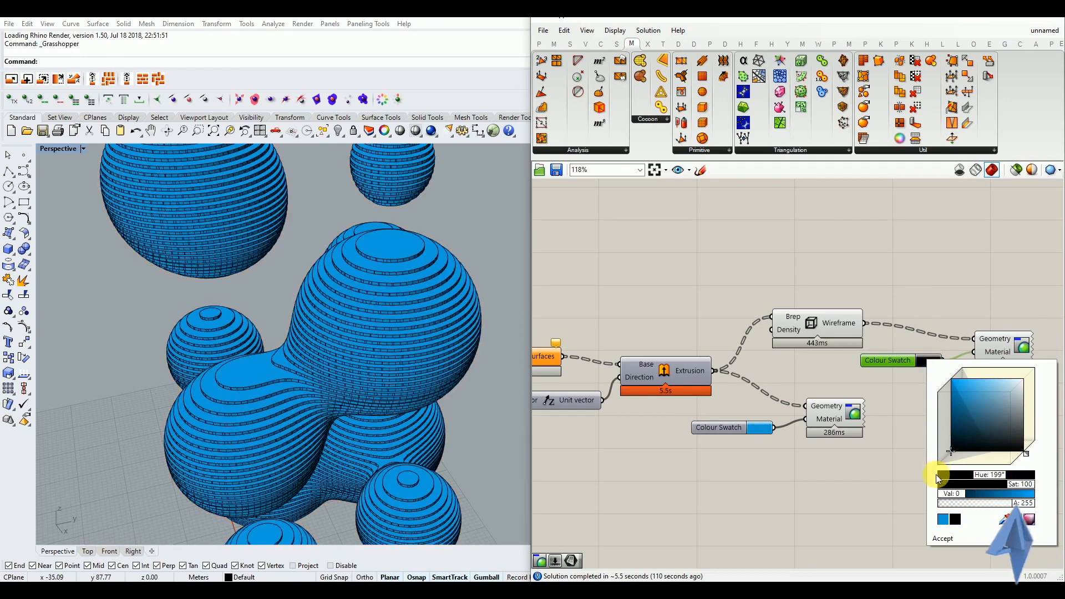
click(943, 539)
right_drag(380, 373, 287, 308)
scroll(268, 328, down, 10)
scroll(286, 307, up, 4)
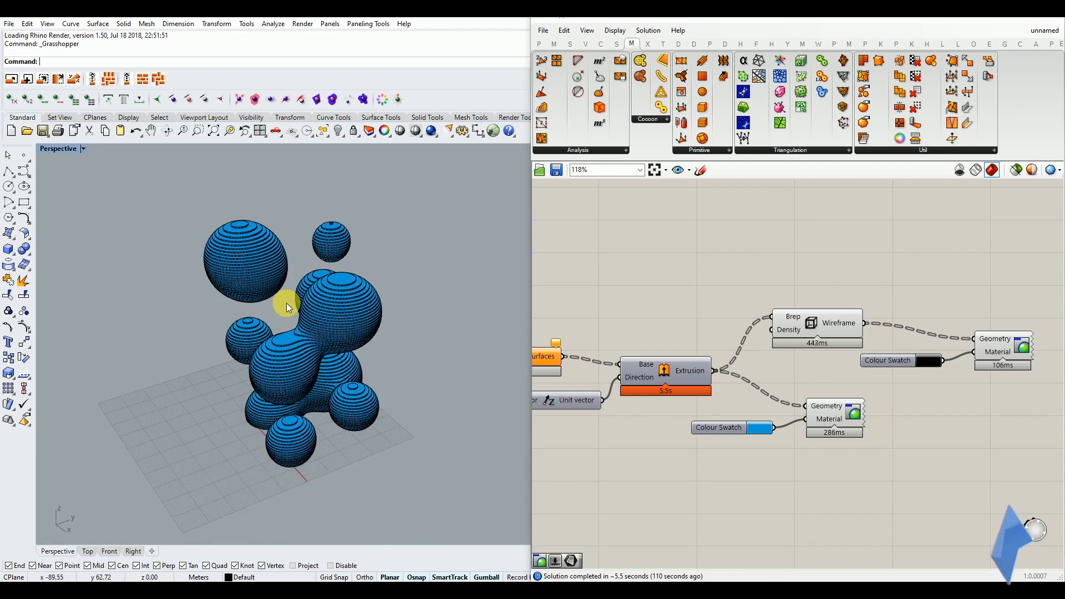
scroll(287, 307, up, 3)
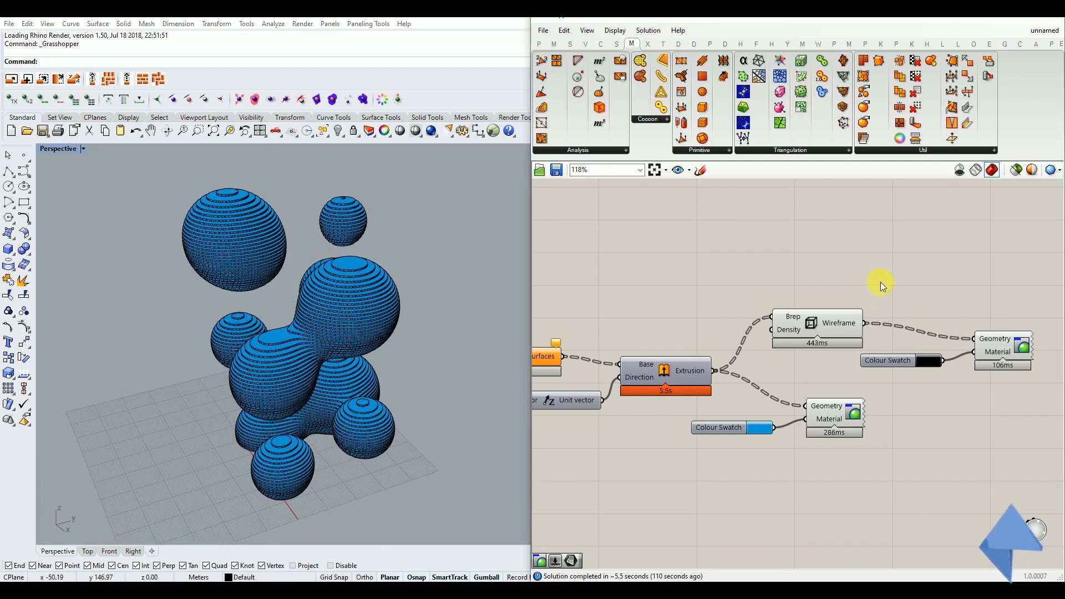
Turn off the preview of the Brep Wireframe component.
click(812, 323)
middle_click(821, 310)
click(857, 271)
click(879, 261)
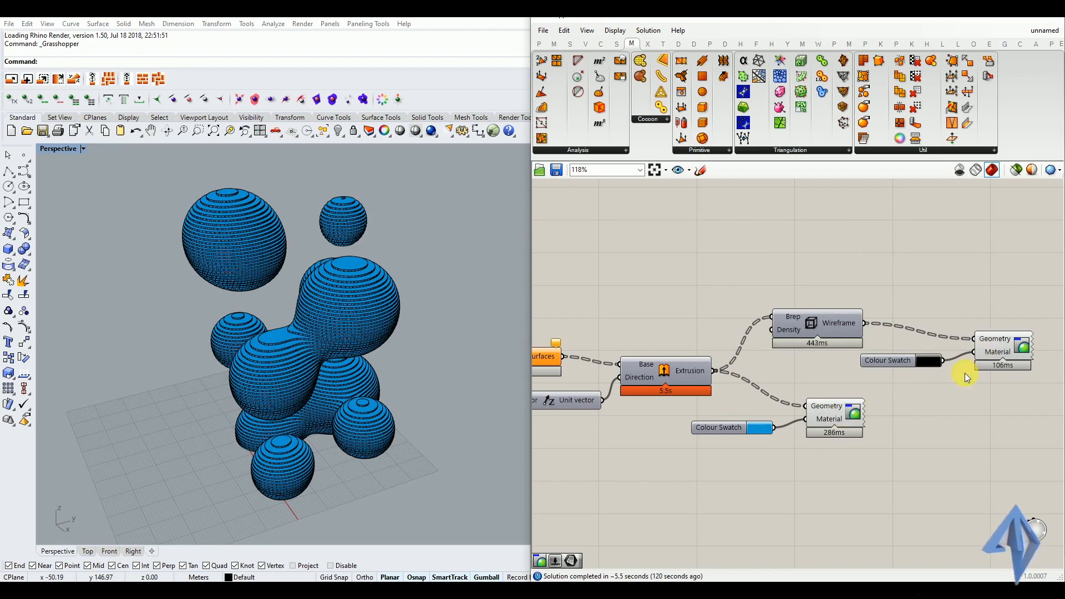
Switch the Perspective viewport to the Rendered display mode.
click(84, 149)
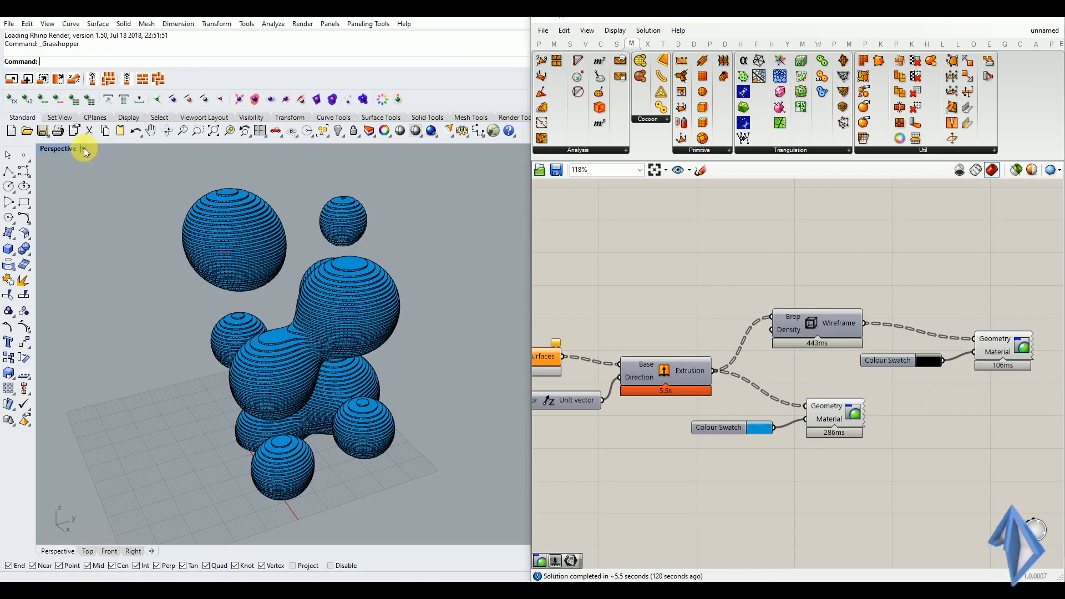
click(84, 149)
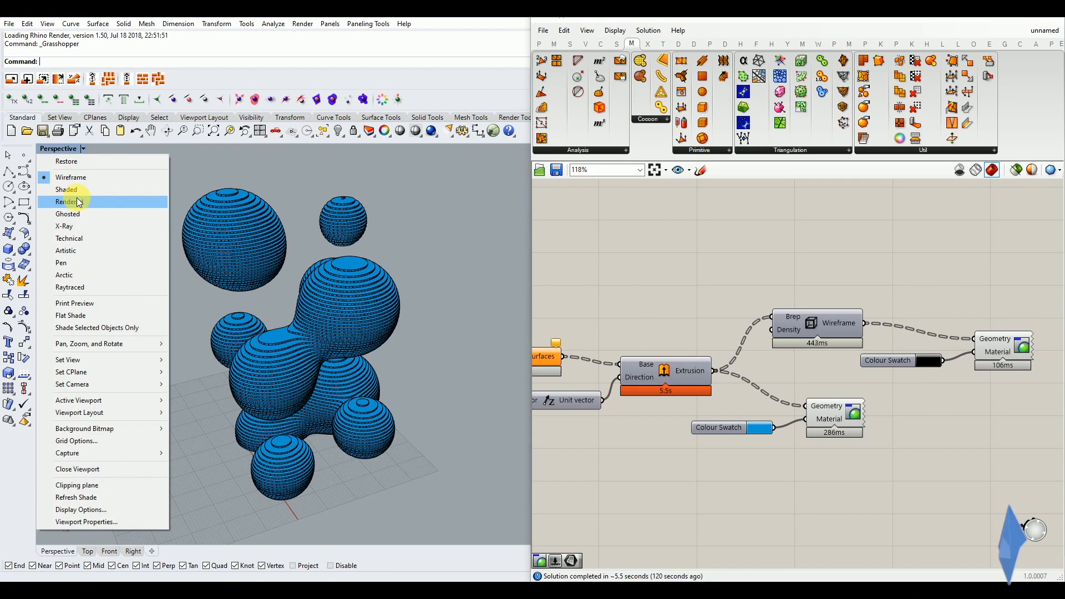
click(80, 202)
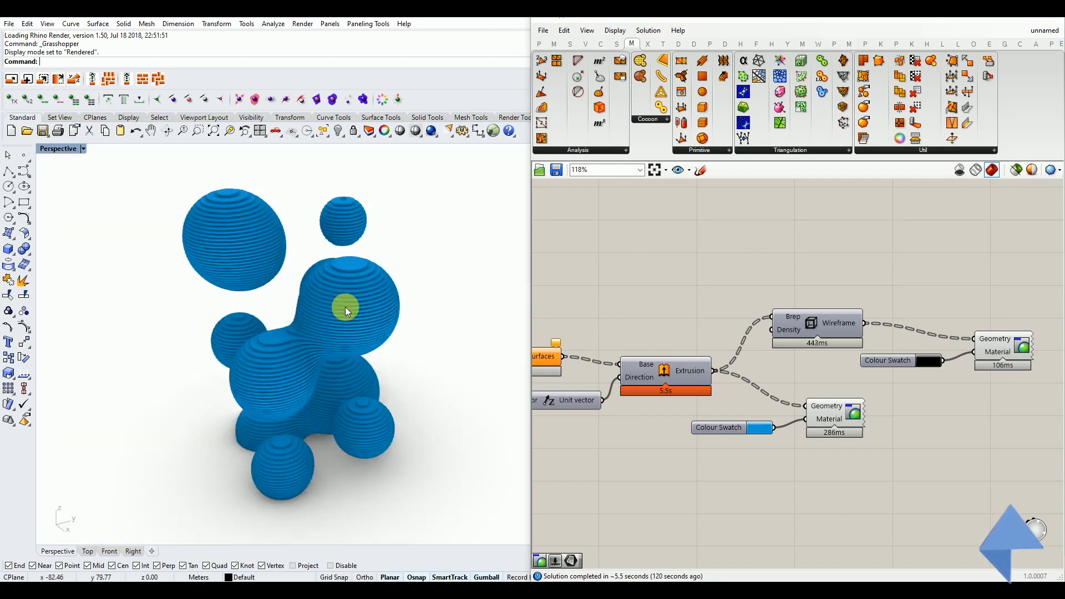
Change the colour swatch feeding the extruded slices' Custom Preview to white, with saturation 0 and value 100.
right_drag(282, 303, 304, 293)
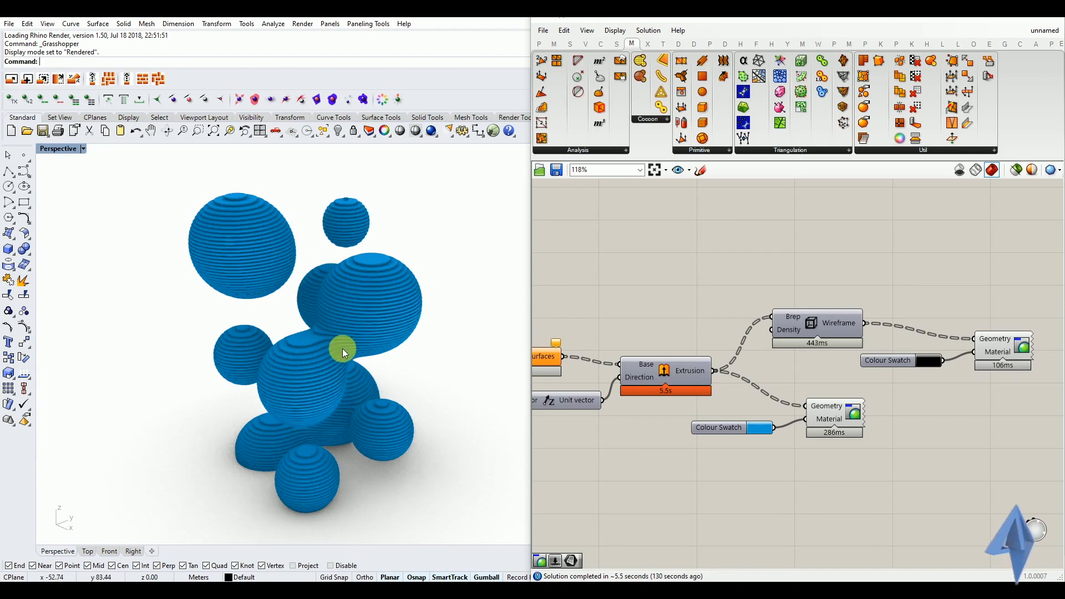
scroll(339, 348, up, 2)
scroll(336, 344, down, 2)
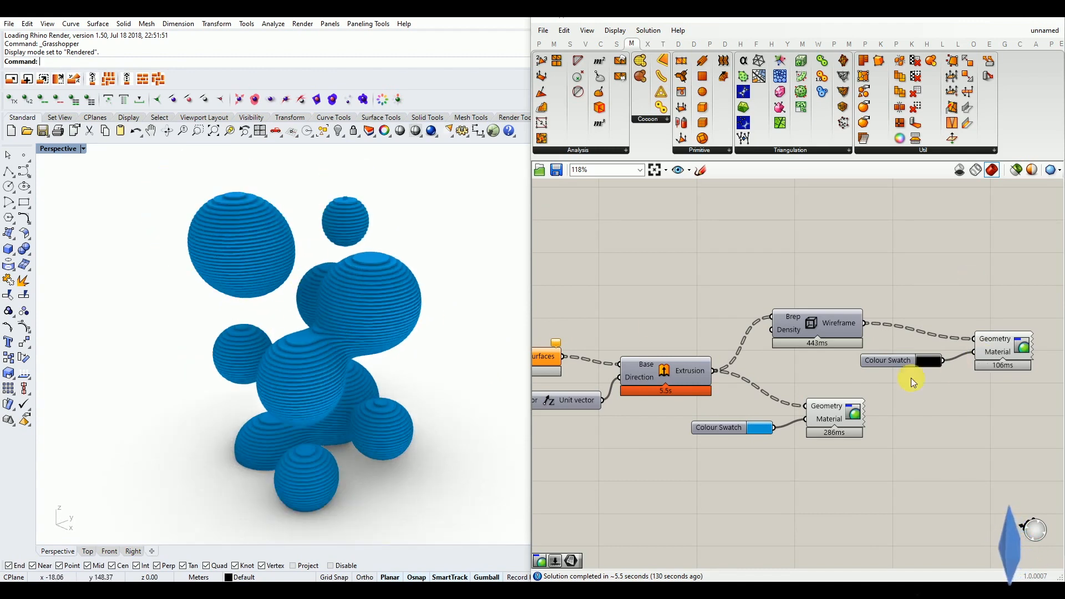
click(767, 428)
drag(801, 435, 859, 414)
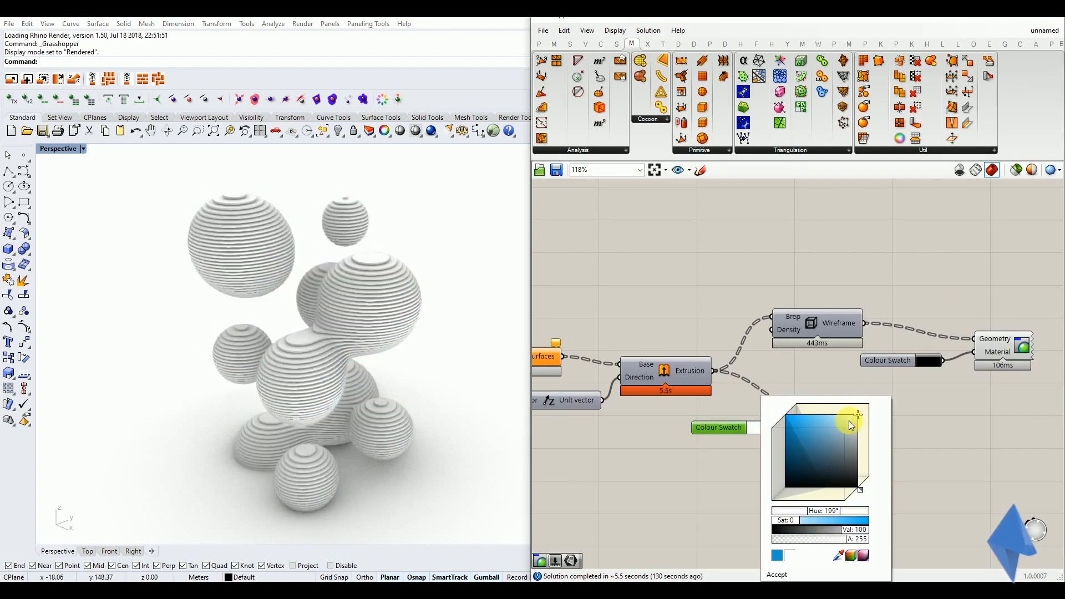
click(843, 422)
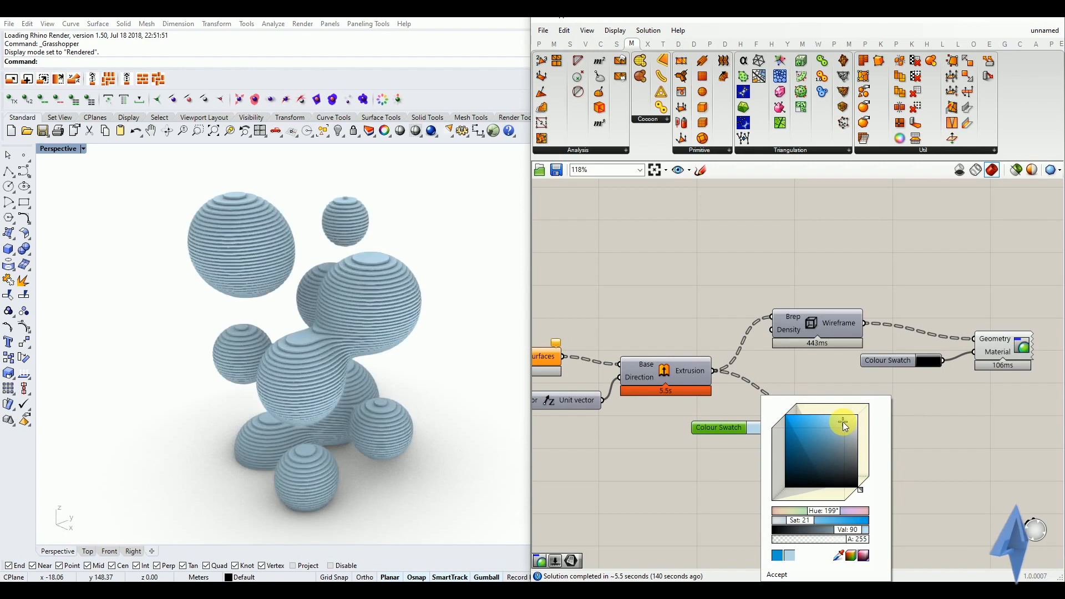
drag(844, 422, 857, 414)
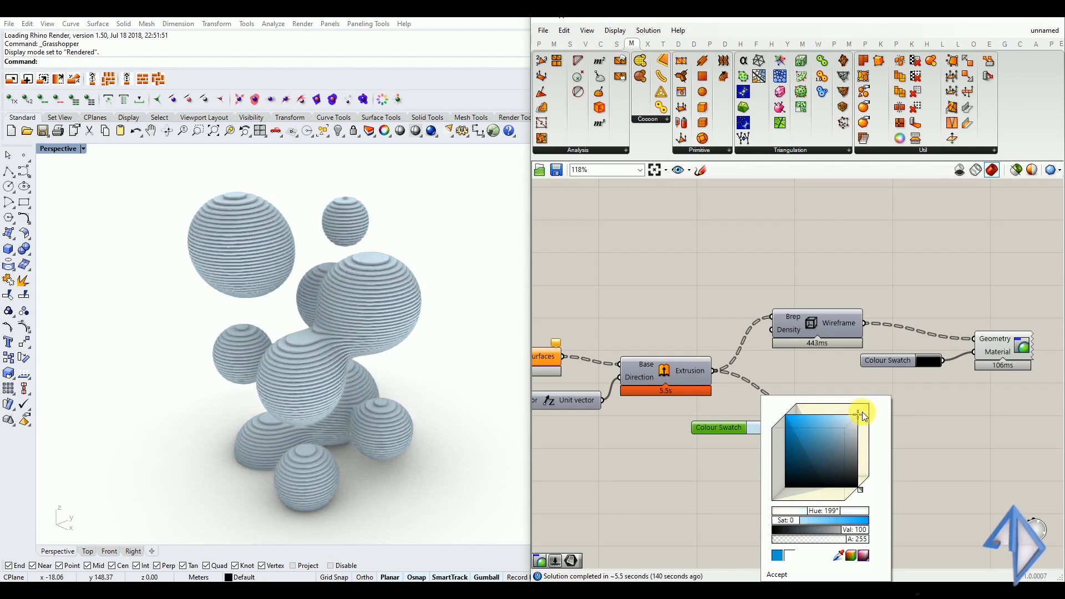
click(777, 575)
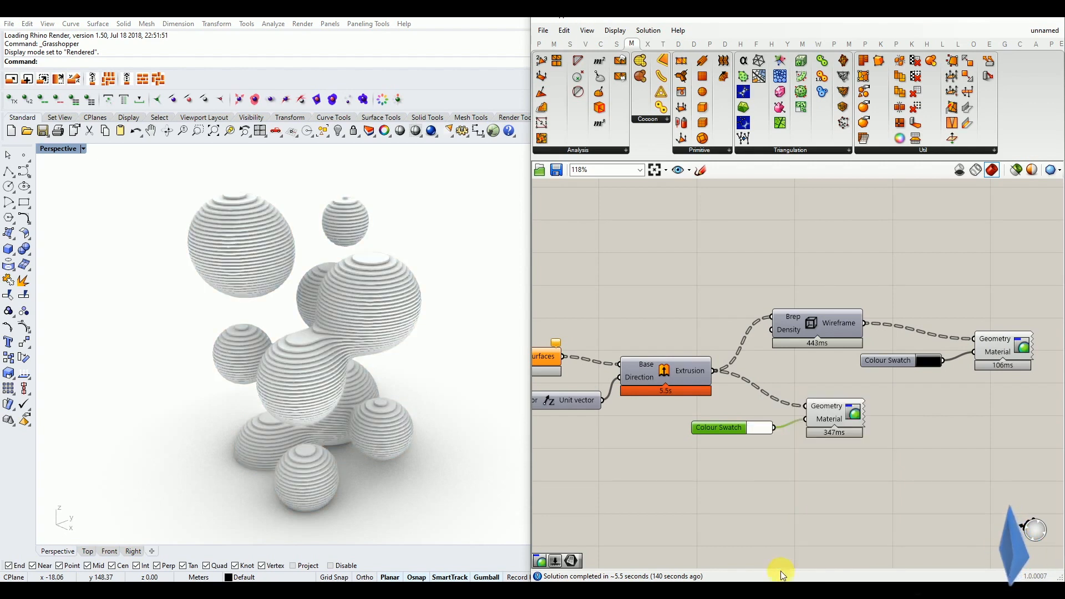
Bake the Geometry of the black wireframe Custom Preview onto the Default layer.
right_drag(285, 316, 290, 321)
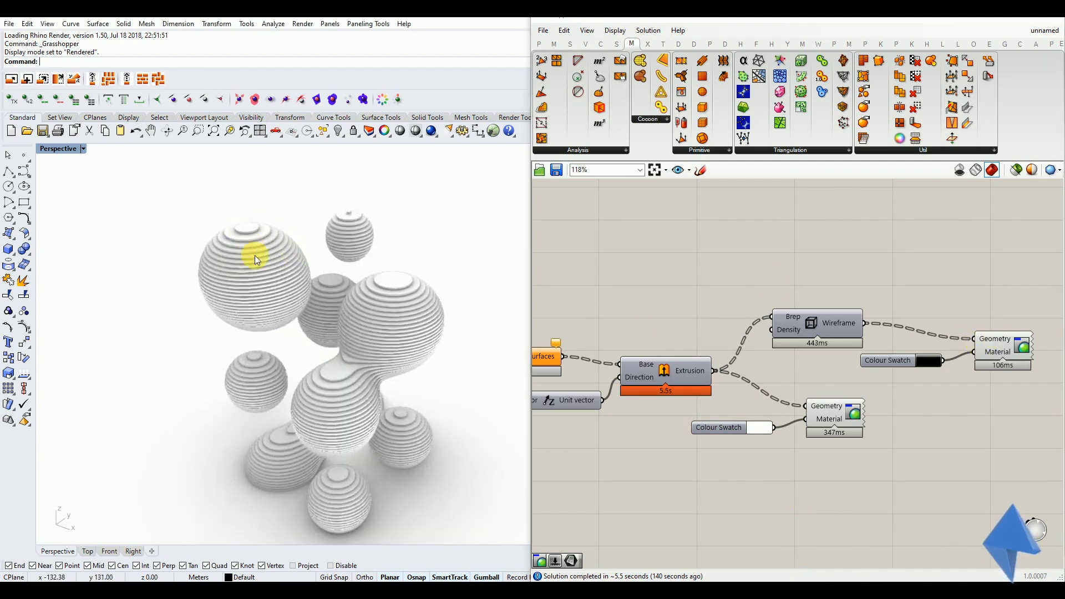
right_click(986, 343)
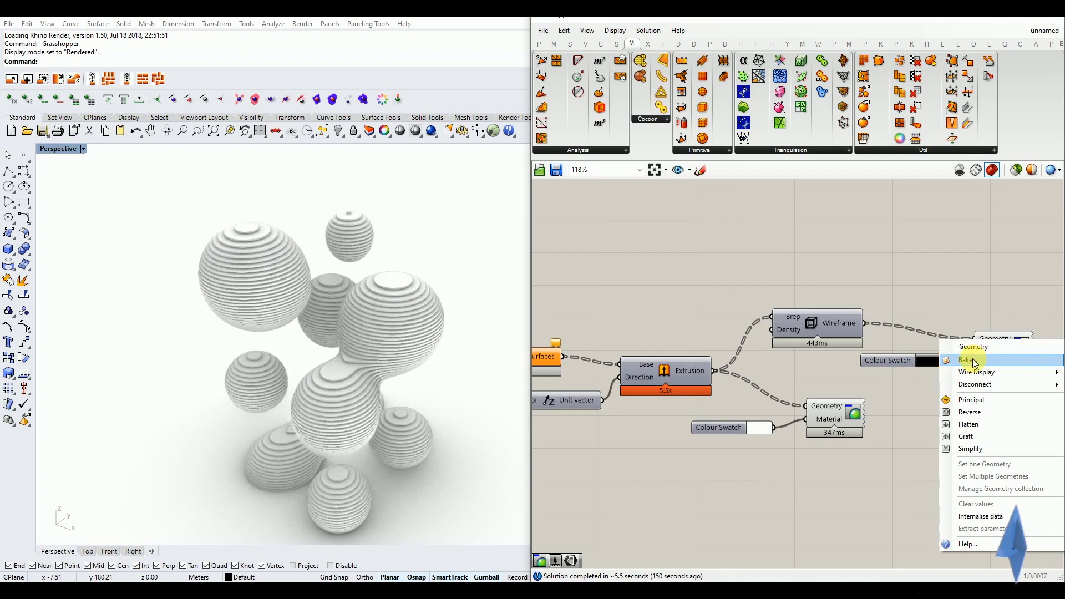
click(974, 358)
click(967, 284)
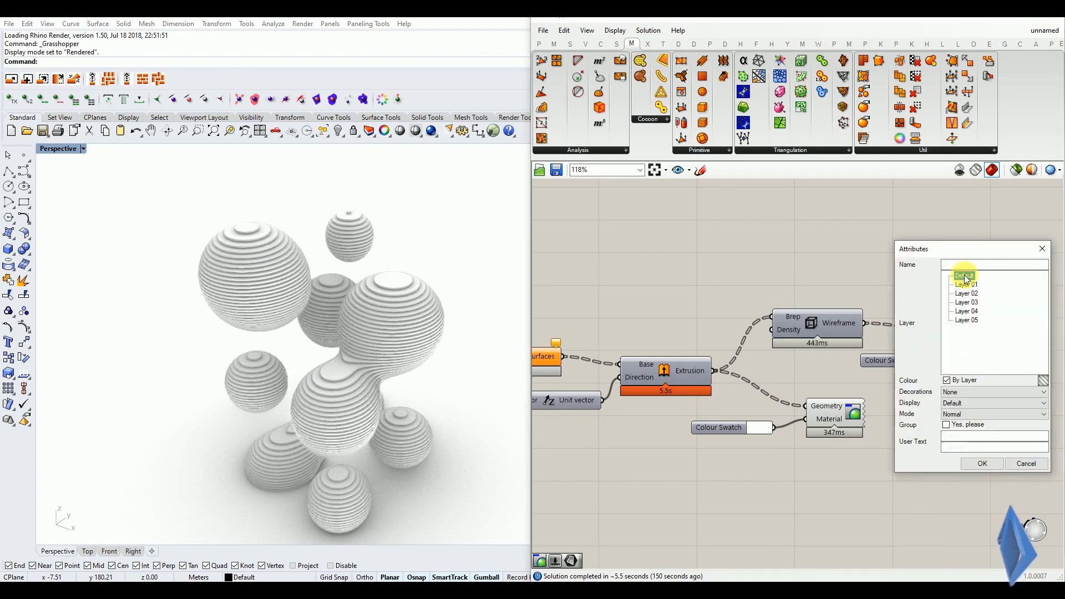
click(966, 277)
click(947, 425)
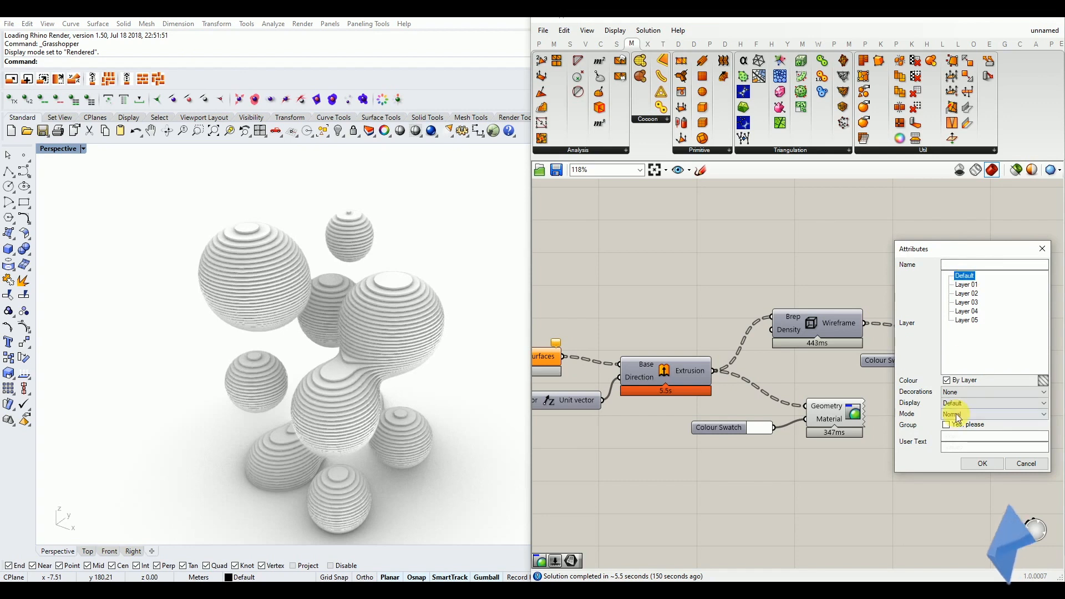
click(980, 471)
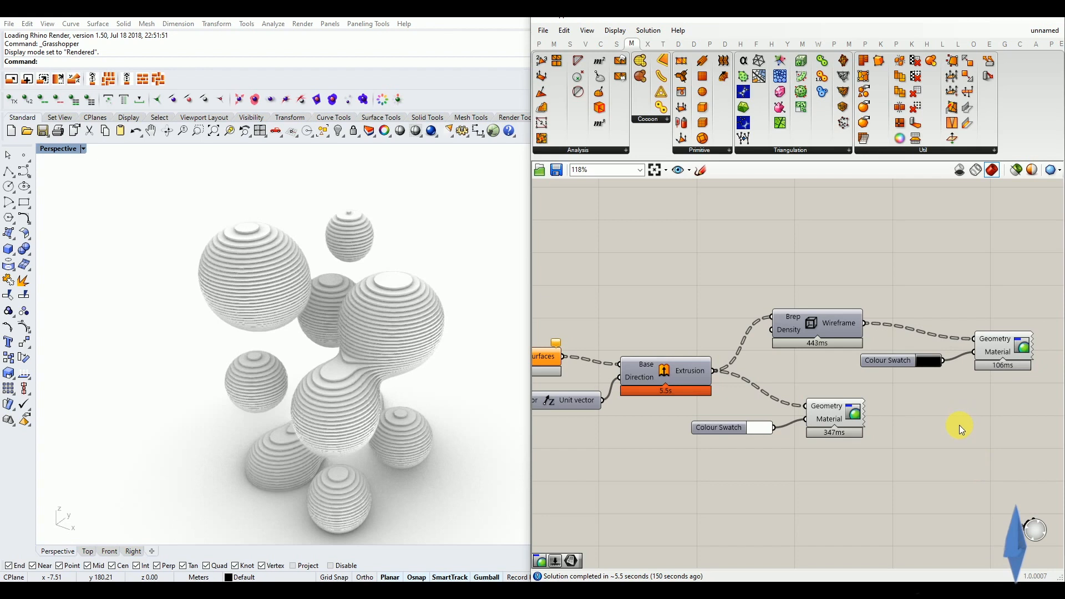
Inspect the baked black edges on the white slices, and undo the bake.
click(385, 388)
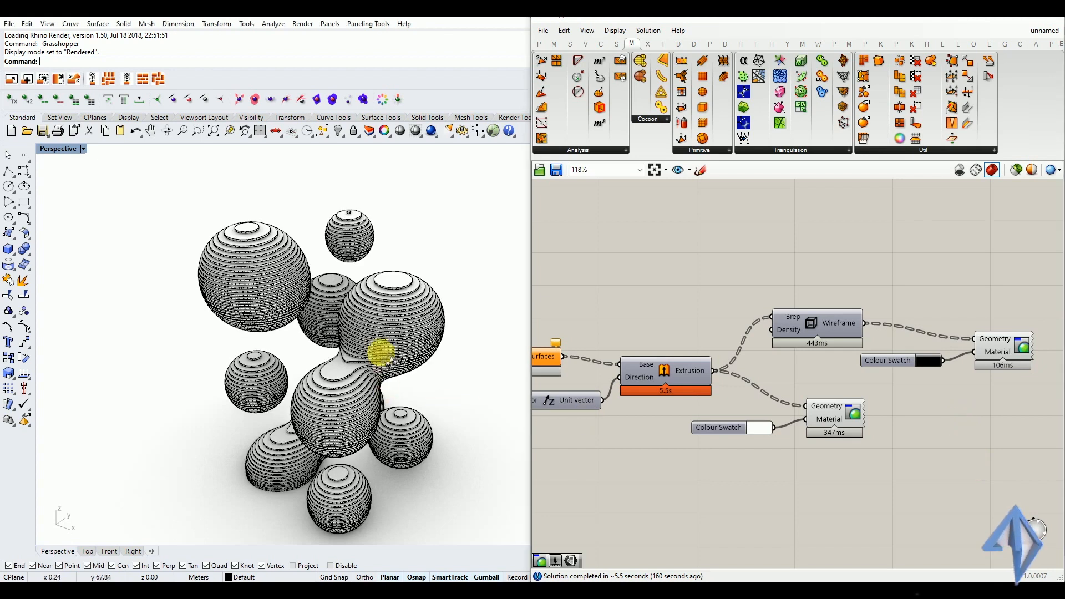
right_drag(380, 340, 353, 354)
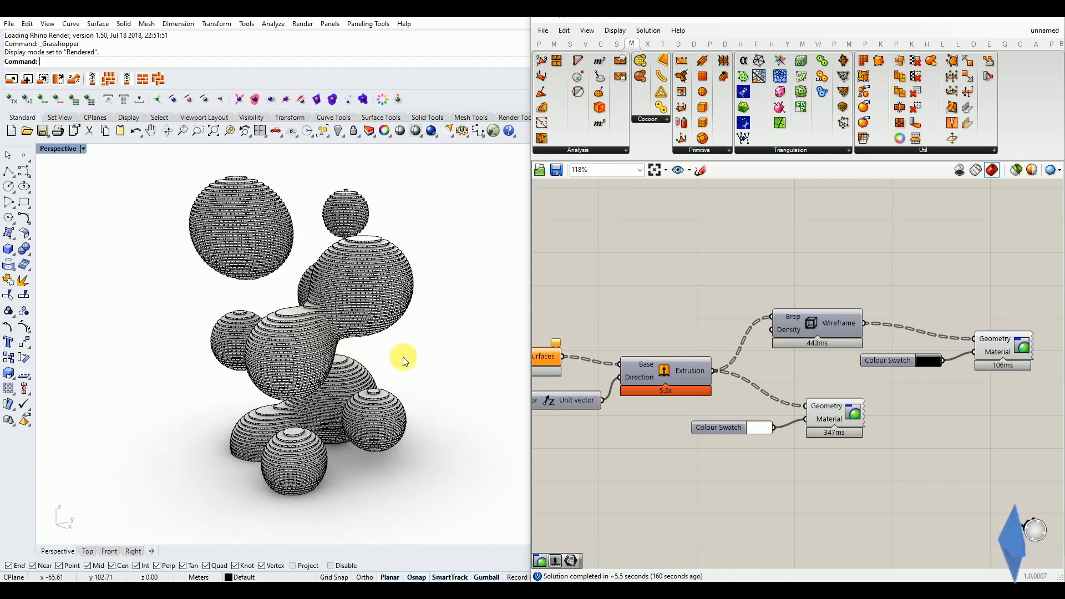
key(ctrl+z)
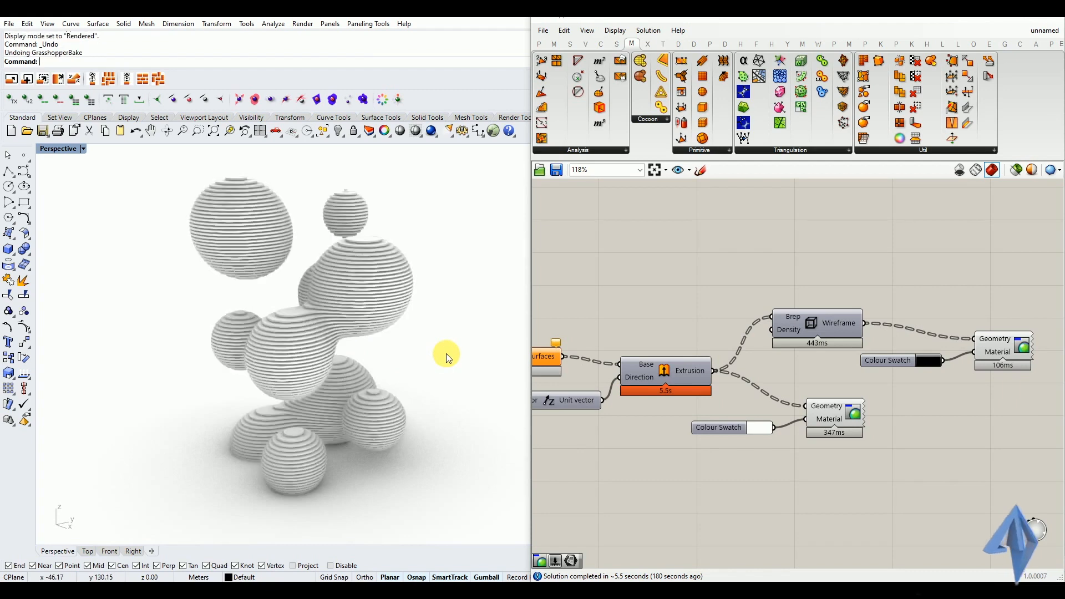
right_drag(283, 324, 269, 309)
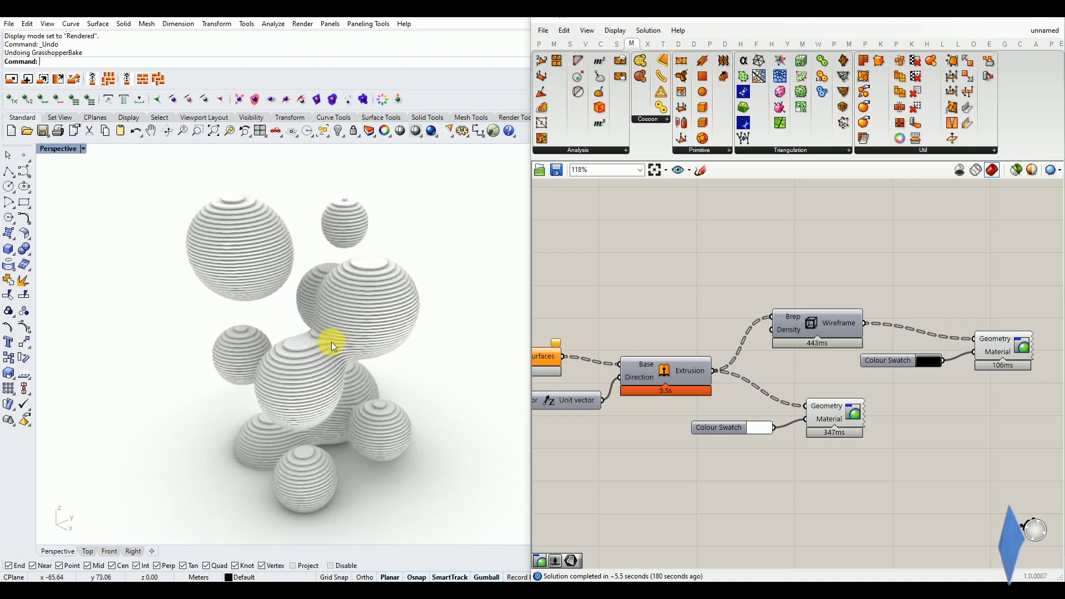
Move all components downstream of Isocurve, from the boundary surfaces to the Custom Previews, further away from it.
right_drag(627, 321, 668, 323)
scroll(697, 370, down, 5)
right_drag(677, 376, 746, 385)
scroll(768, 391, up, 3)
click(890, 406)
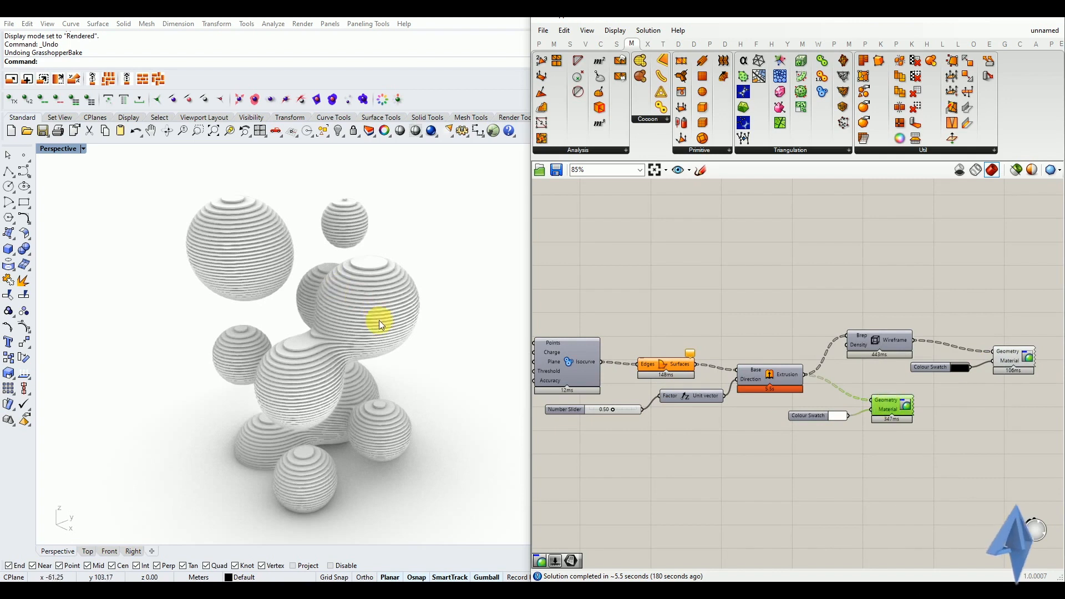
click(797, 448)
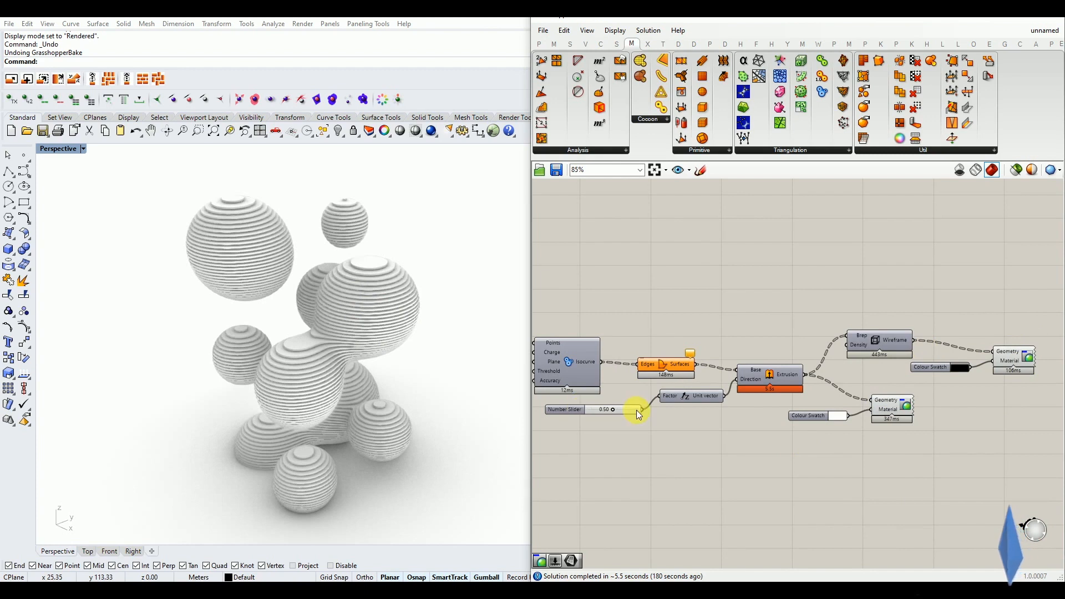
scroll(637, 410, down, 2)
drag(949, 309, 635, 459)
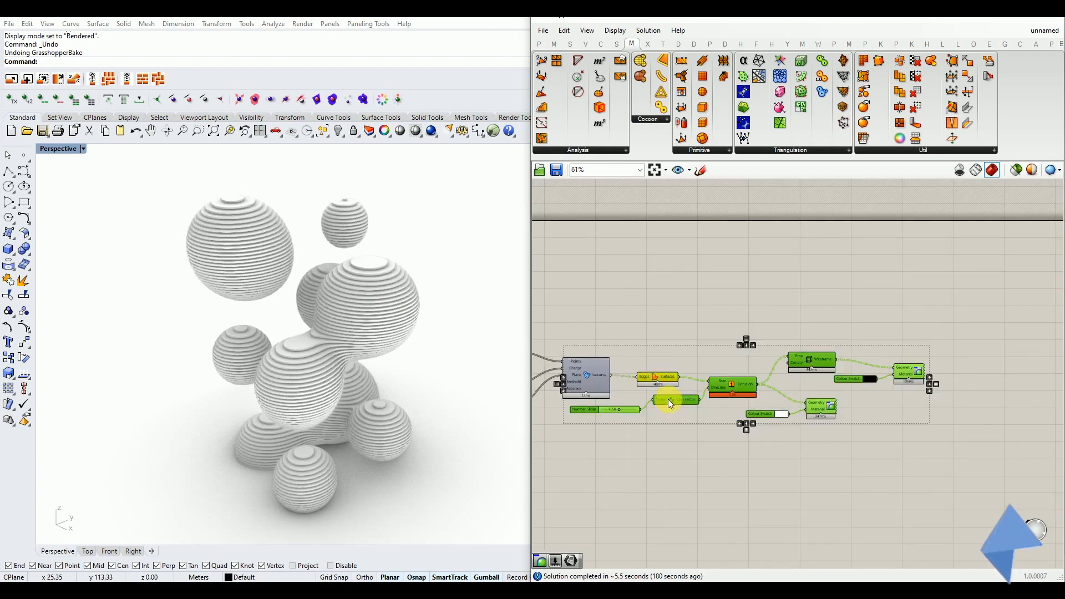
drag(668, 398, 761, 409)
click(749, 468)
Review the definition from the rectangle, population and plane inputs through Isocurve to the extrusion and preview components.
right_drag(642, 427, 783, 429)
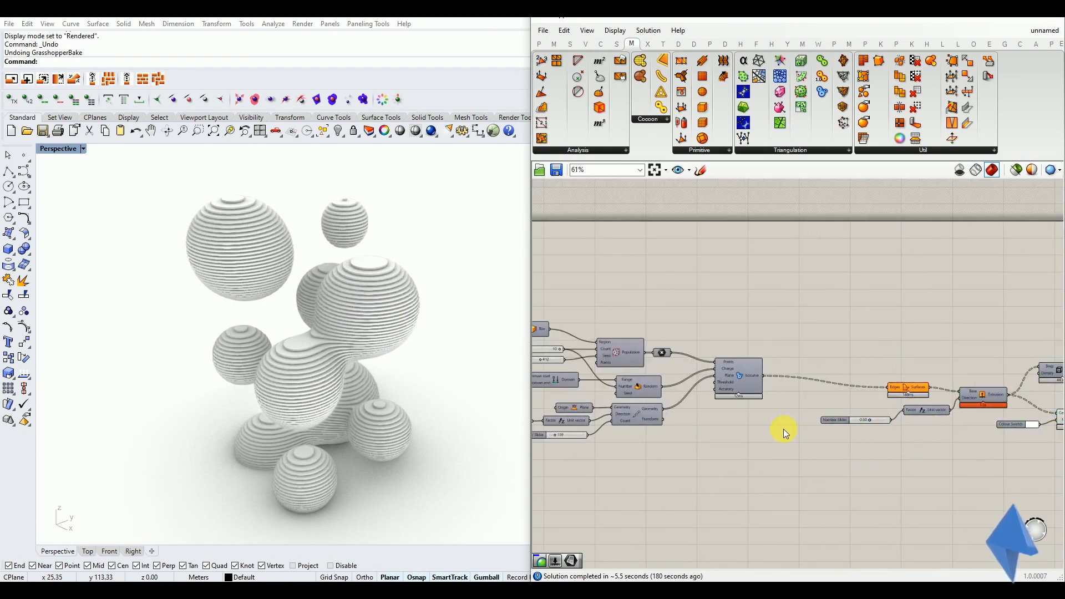
scroll(783, 428, down, 1)
scroll(666, 392, down, 3)
right_drag(1003, 431, 901, 427)
scroll(901, 427, up, 3)
scroll(940, 466, up, 1)
right_drag(947, 466, 946, 462)
scroll(930, 460, down, 1)
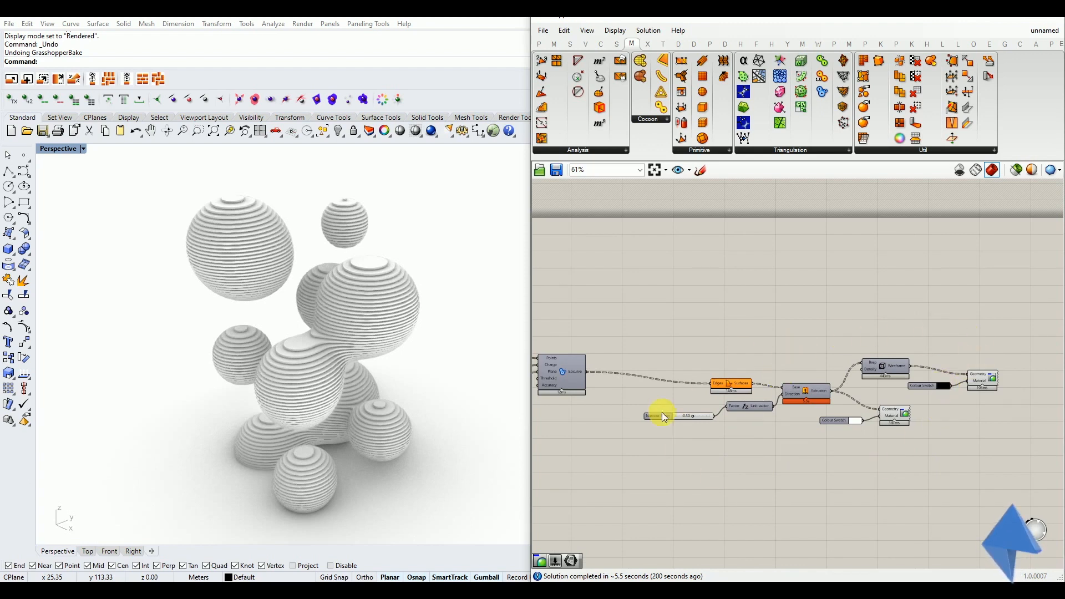
right_drag(578, 409, 782, 407)
right_drag(675, 408, 836, 405)
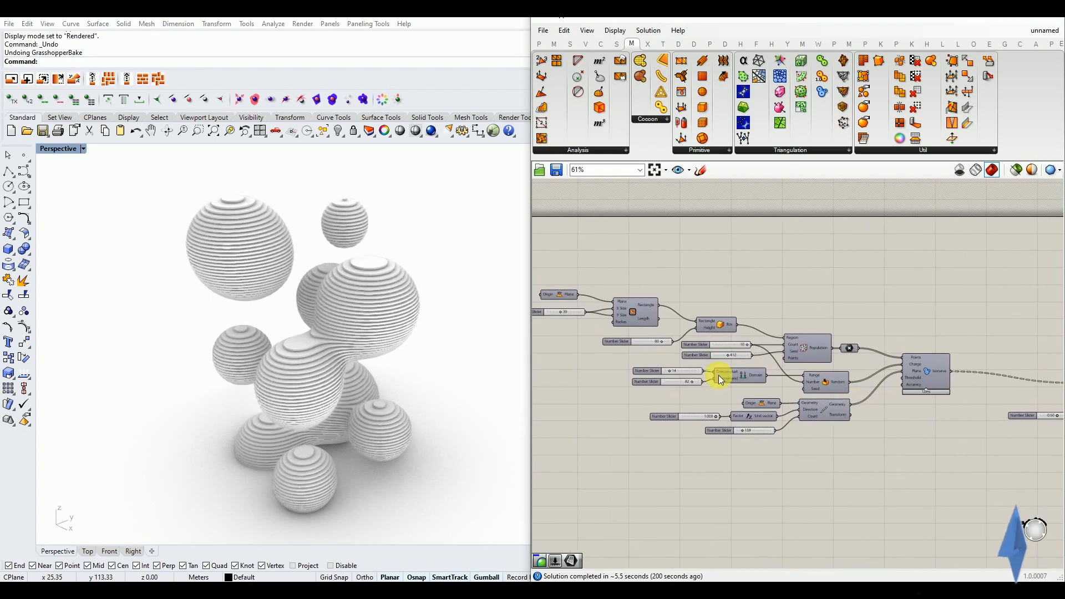
right_drag(861, 442, 636, 447)
right_drag(770, 460, 618, 458)
Disable all the components downstream of Isocurve, including the surfaces, extrusion, wireframe and Custom Previews.
drag(979, 324, 617, 448)
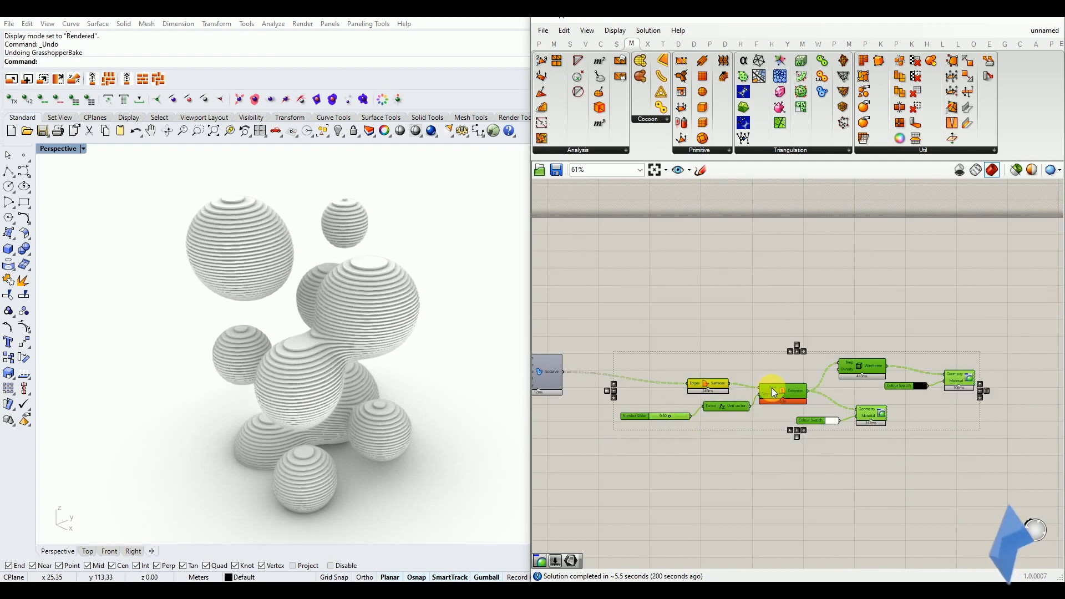
middle_click(772, 388)
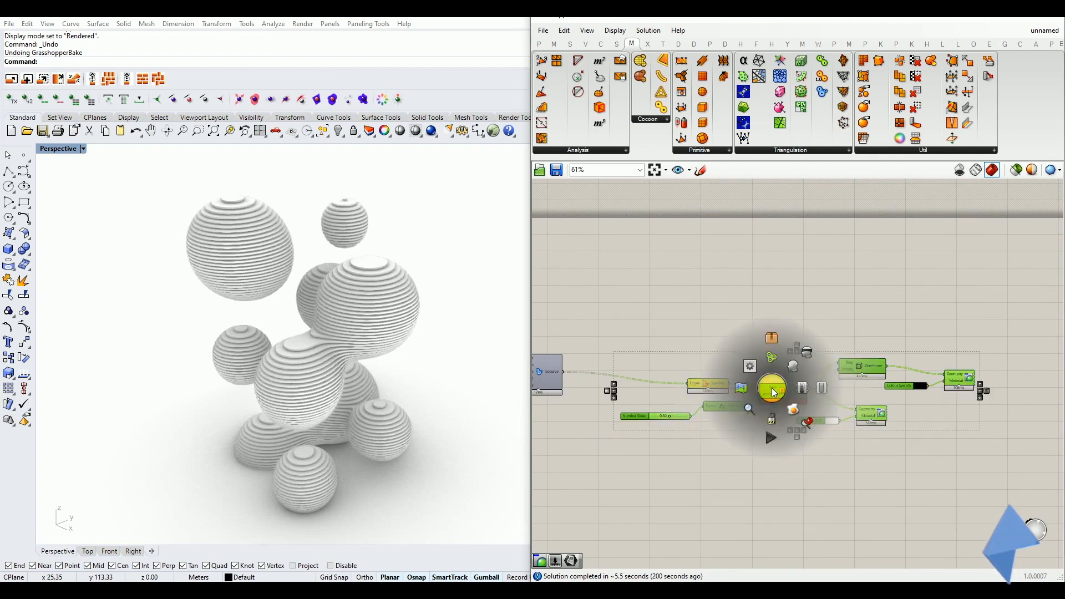
click(826, 389)
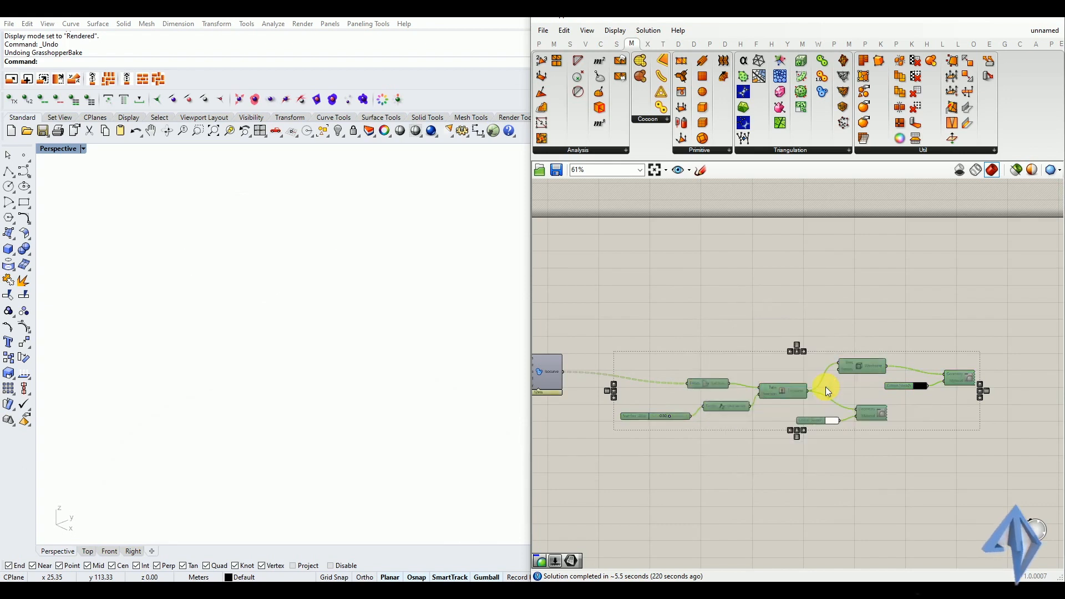
Turn on the preview of the Isocurve component.
scroll(799, 405, up, 3)
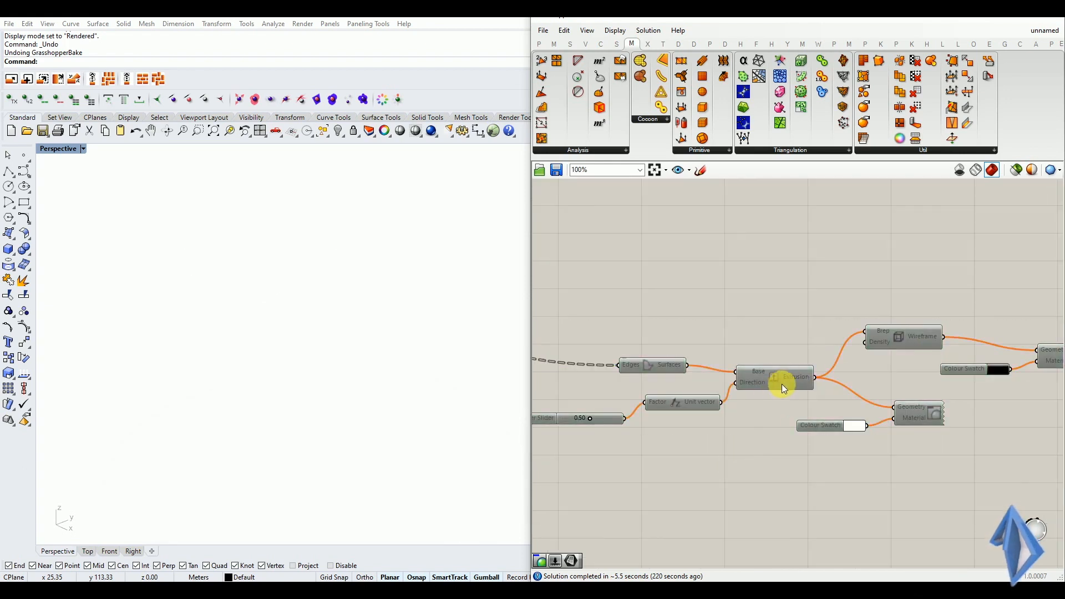
scroll(863, 401, down, 4)
scroll(628, 373, up, 4)
click(660, 374)
middle_click(661, 374)
click(672, 366)
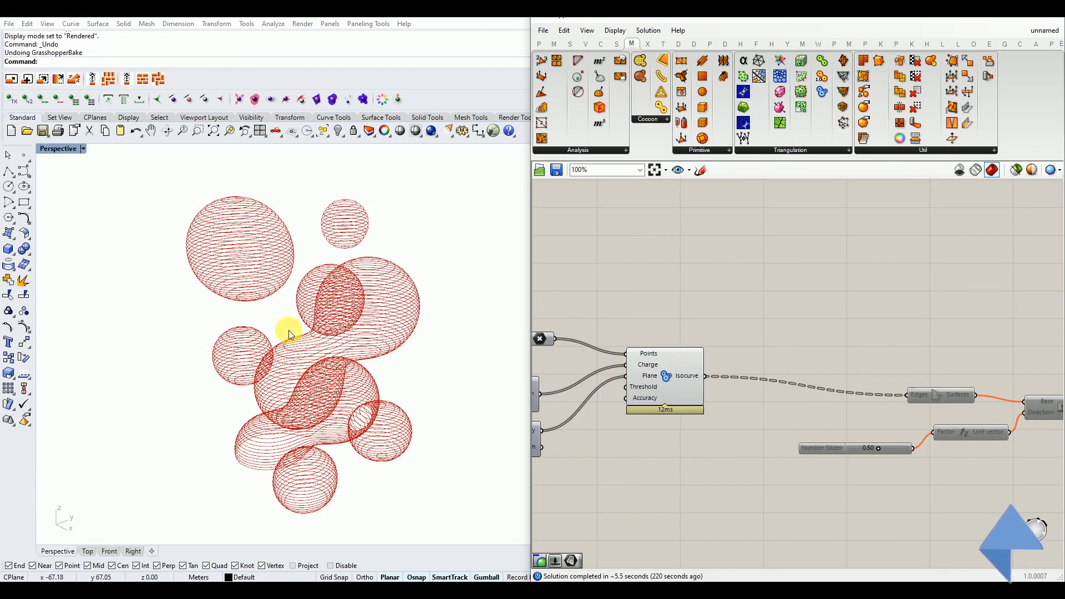
Set the Population seed slider to 514 and inspect the new isocurve arrangement in the viewport.
right_drag(644, 386, 889, 399)
right_drag(713, 436, 830, 409)
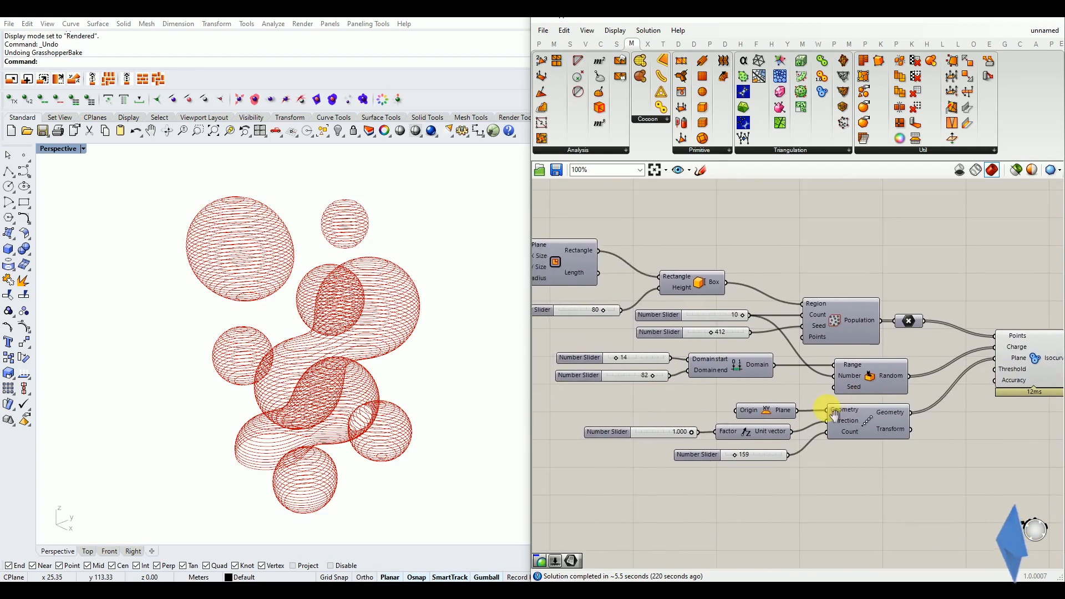
scroll(682, 357, up, 1)
drag(720, 331, 727, 332)
mouse_move(262, 376)
right_down()
mouse_move(345, 361)
mouse_move(250, 373)
right_up()
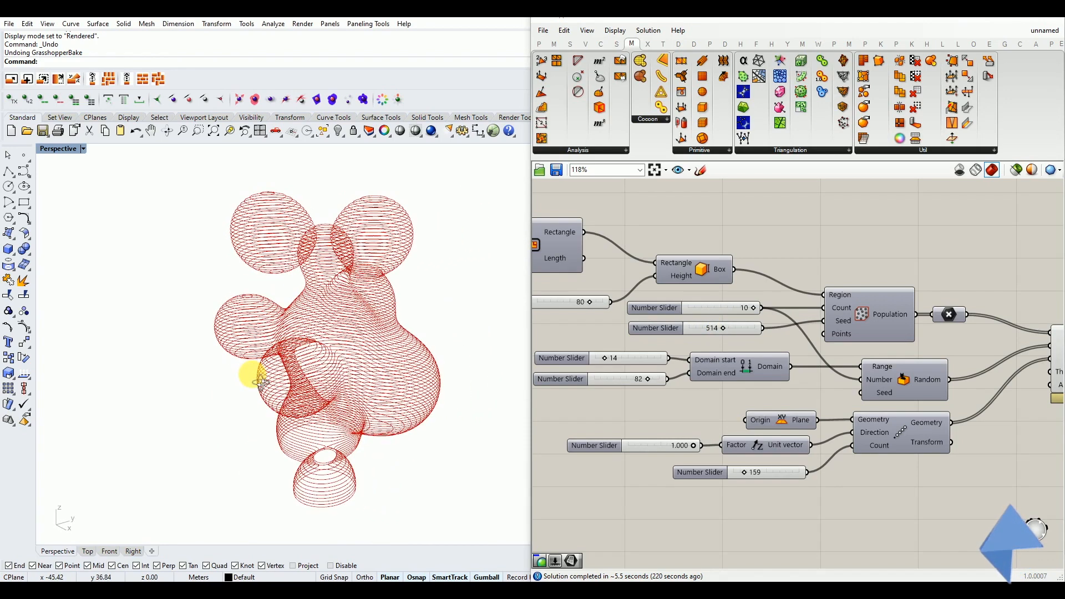
Turn off the preview of the Isocurve component.
scroll(673, 356, down, 3)
scroll(673, 355, down, 2)
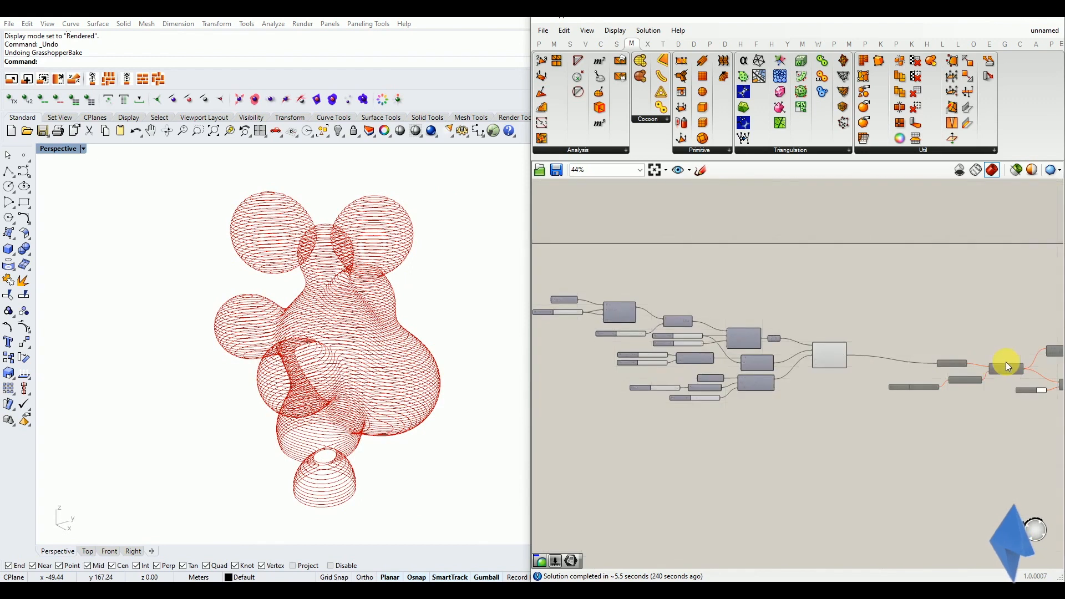
right_drag(1007, 362, 786, 368)
drag(975, 322, 857, 365)
middle_click(584, 364)
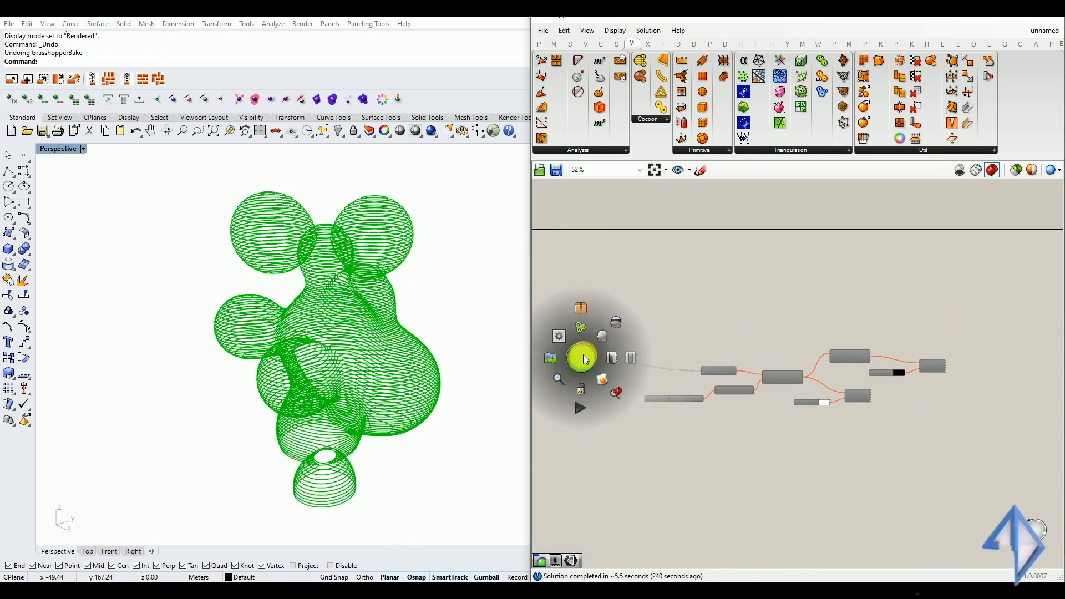
click(618, 327)
Re-enable all the disabled components downstream of Isocurve to rebuild the extruded slices.
drag(987, 322, 658, 441)
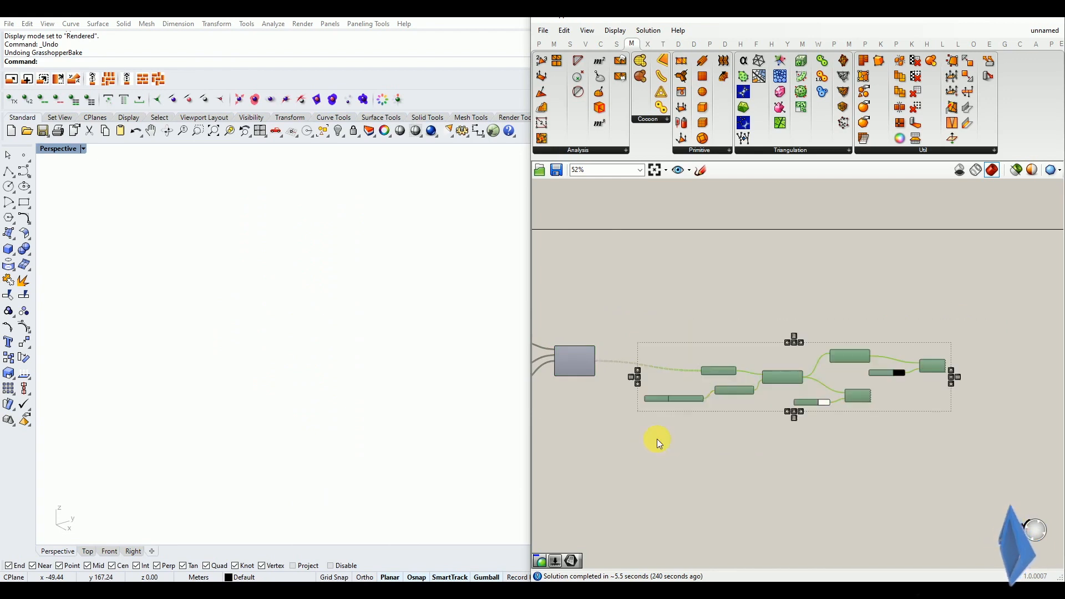
middle_click(783, 379)
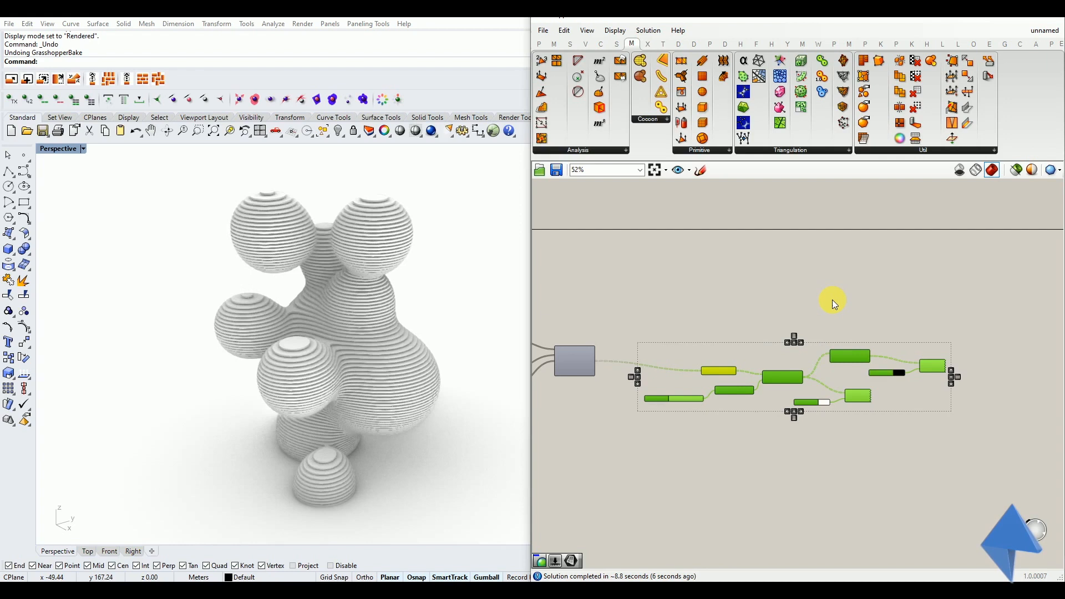
click(833, 301)
Examine the rebuilt white sliced metaball form from several angles and review the complete definition.
right_drag(225, 391, 239, 373)
scroll(322, 326, up, 2)
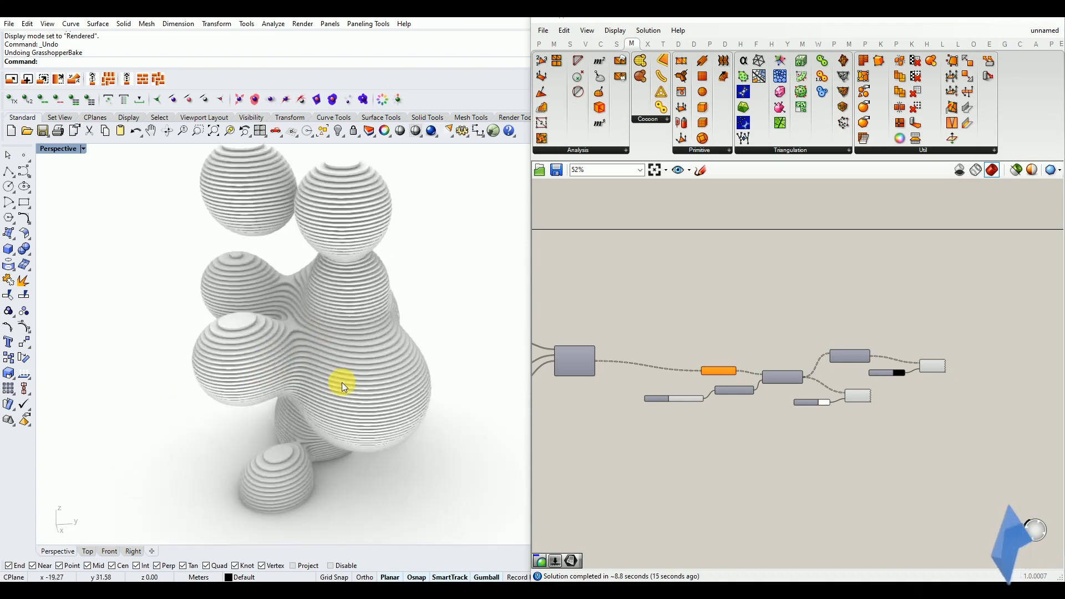
scroll(342, 382, down, 2)
right_drag(673, 345, 815, 357)
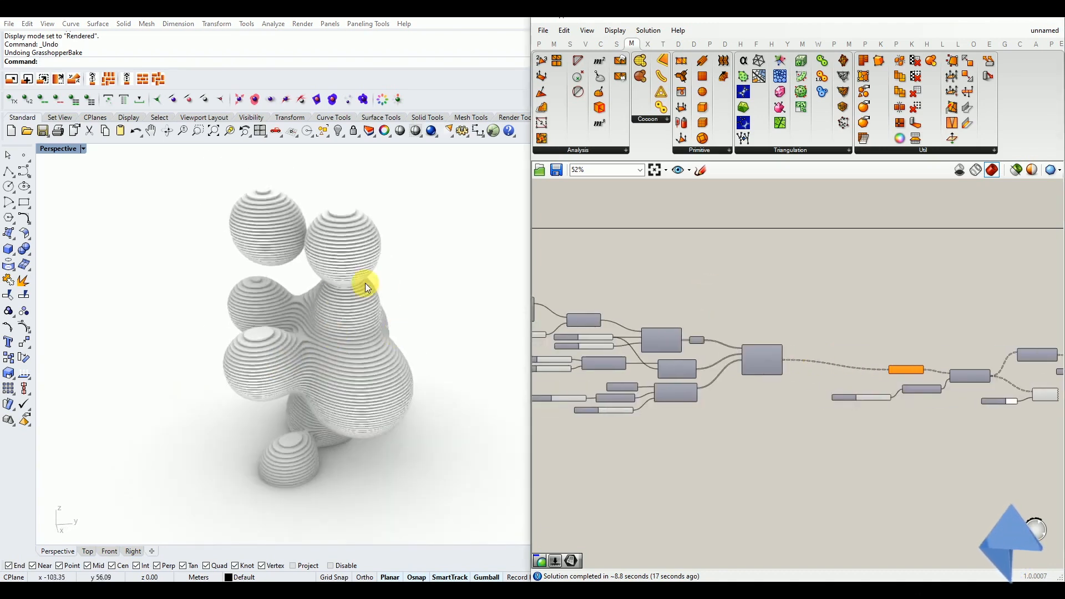
right_drag(333, 315, 334, 320)
mouse_move(622, 363)
right_down()
mouse_move(790, 366)
mouse_move(624, 362)
right_up()
right_drag(896, 370, 788, 381)
scroll(837, 372, up, 3)
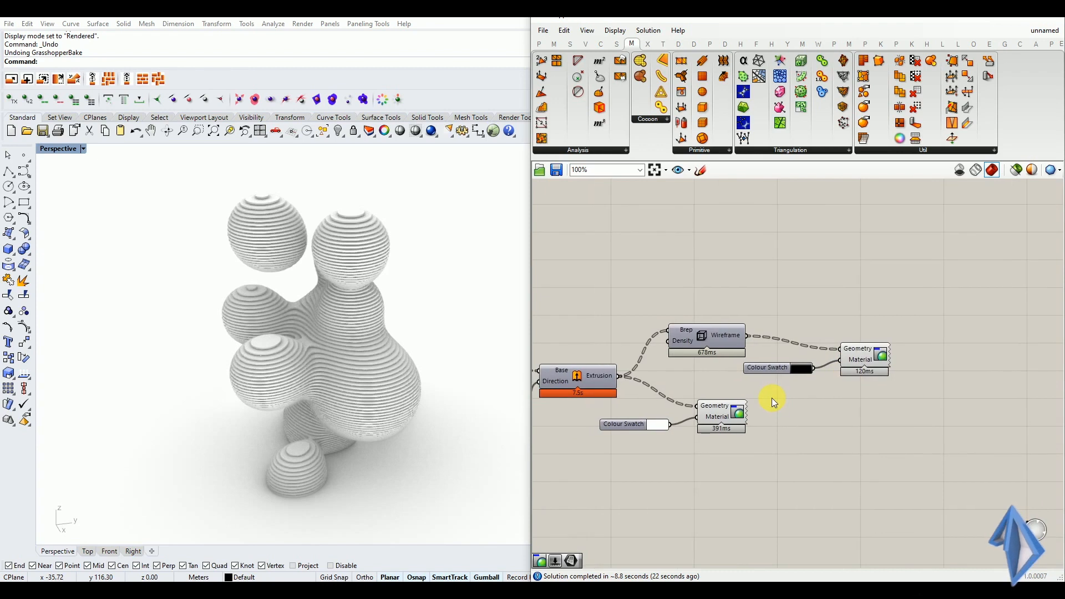
scroll(760, 404, down, 2)
scroll(707, 417, down, 2)
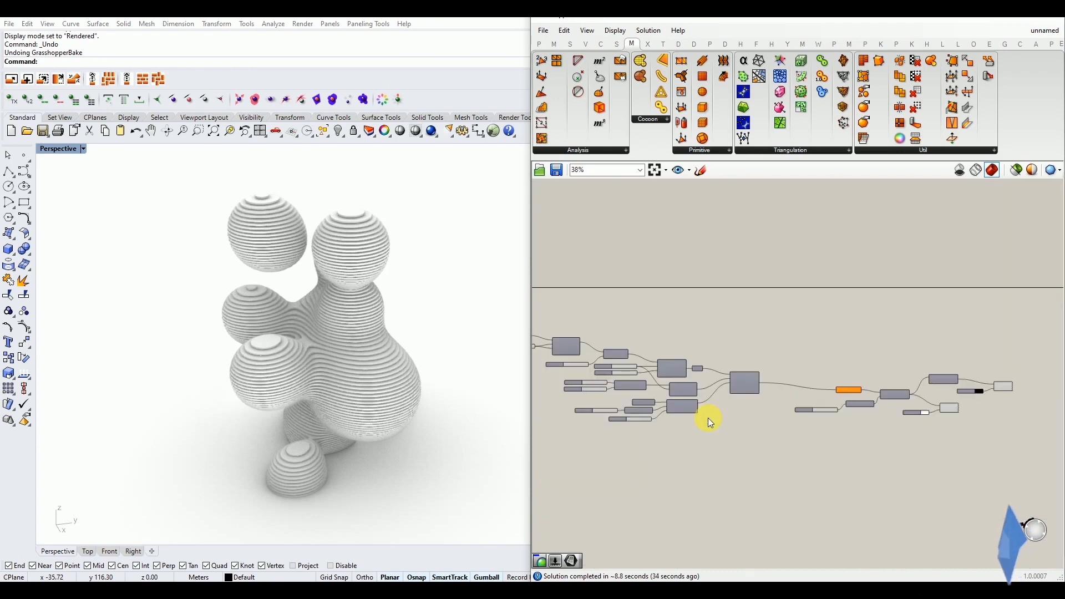